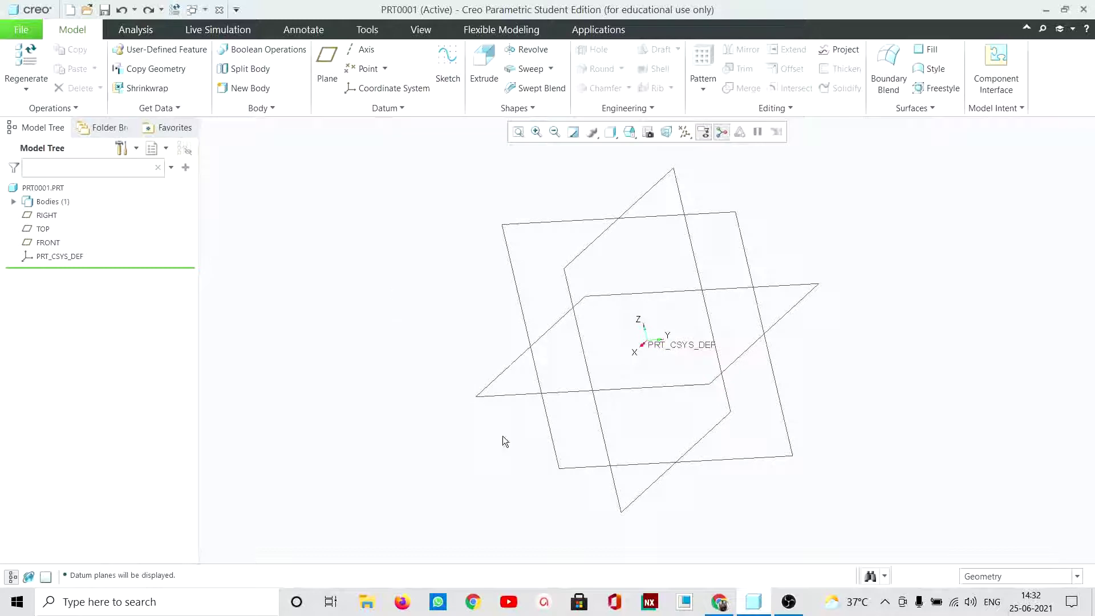
Start Sketch 1 on the FRONT datum plane, viewed face-on, checking the reference drawing
click(719, 602)
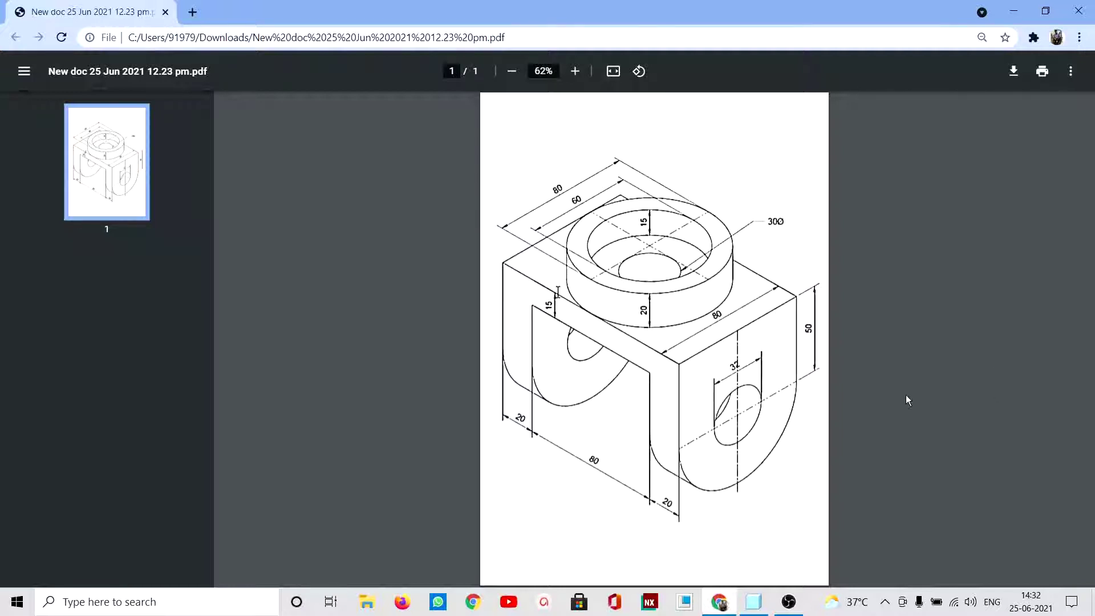
click(756, 604)
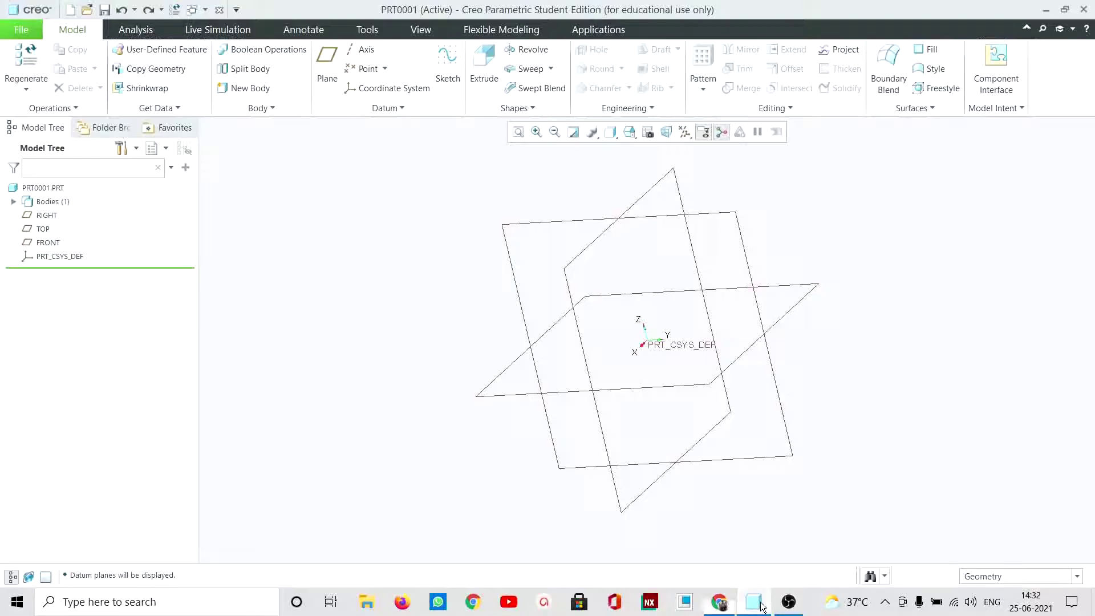
click(43, 244)
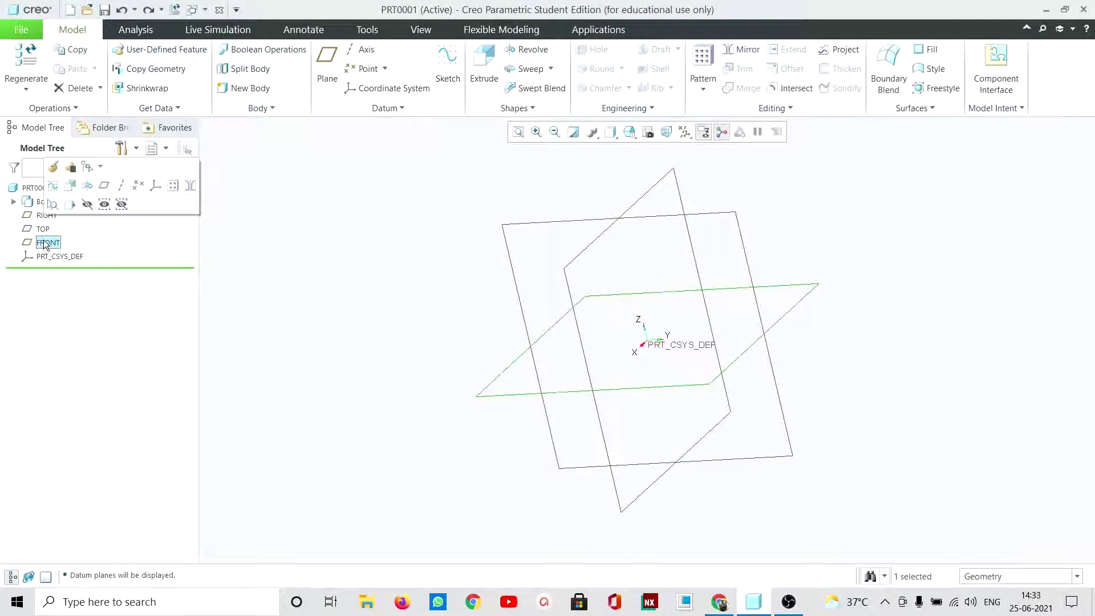
click(443, 71)
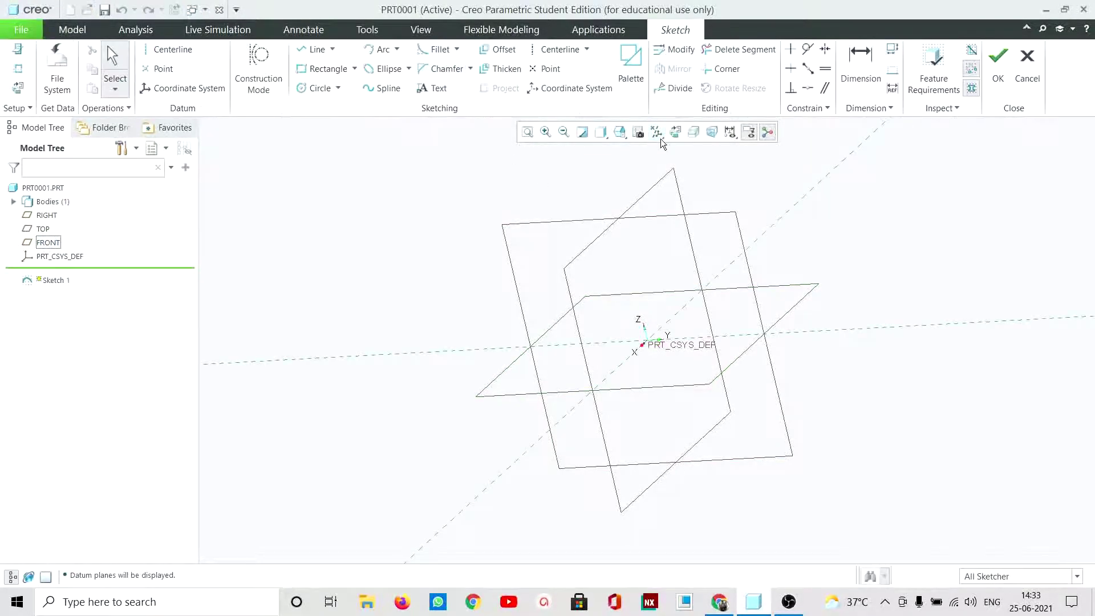
click(676, 132)
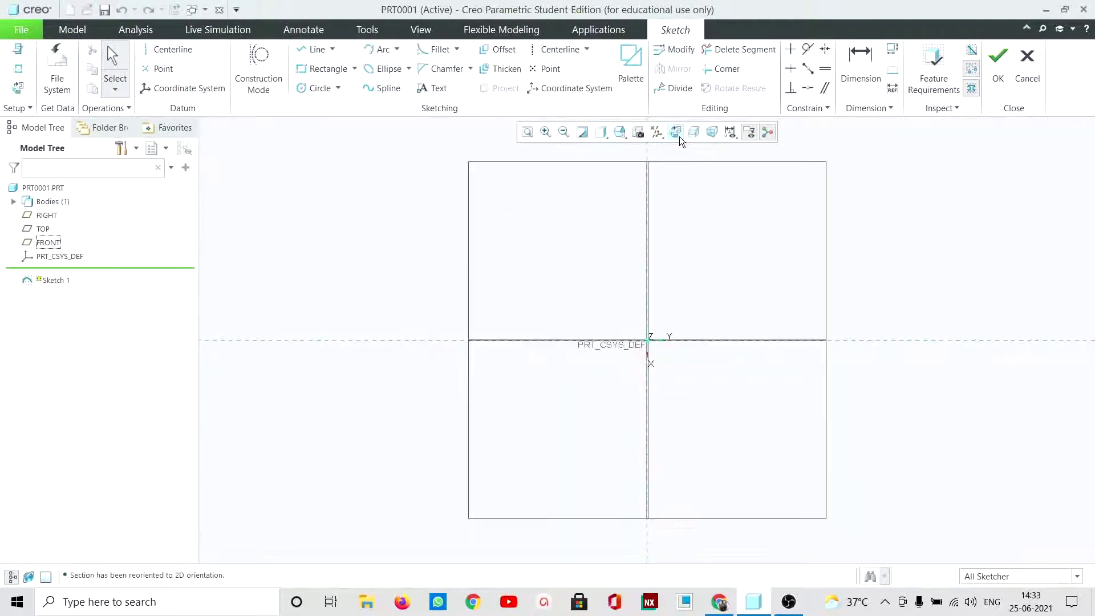
click(720, 602)
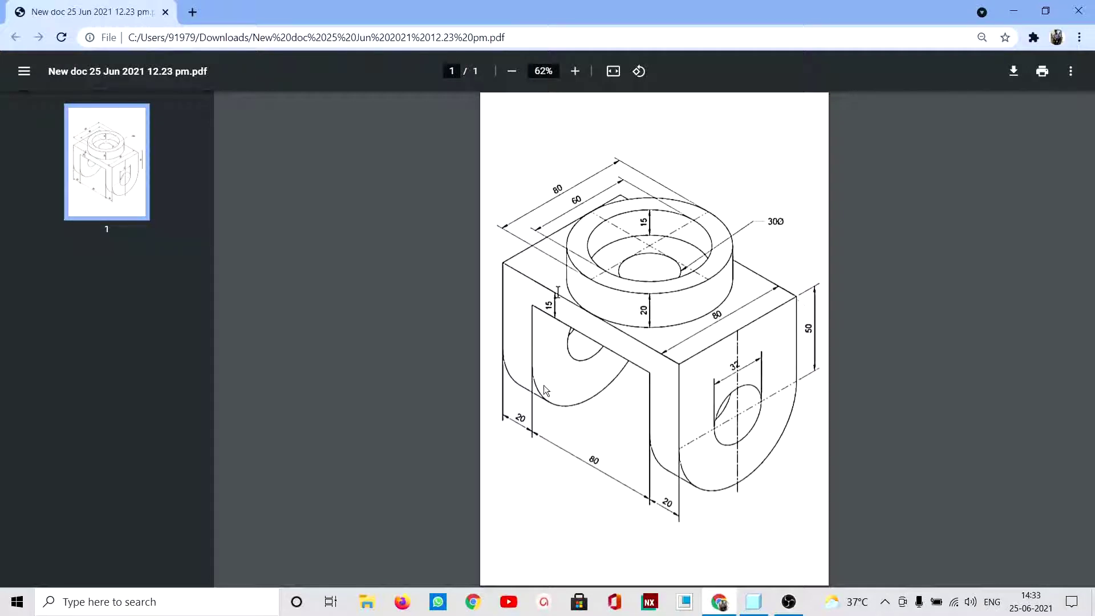
click(754, 602)
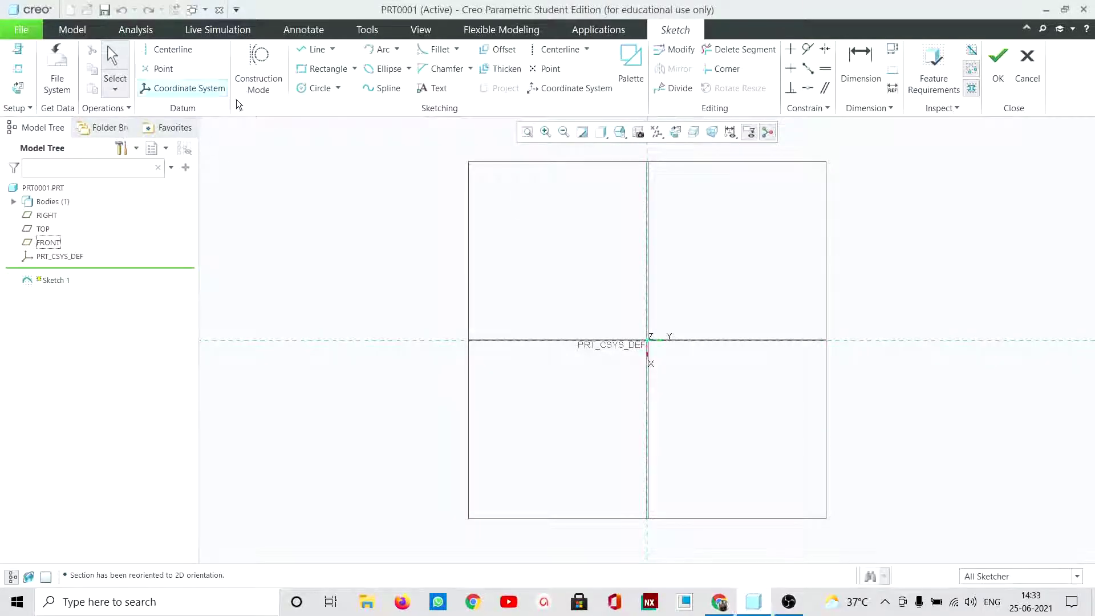
Draw a centre rectangle about the sketch origin
click(354, 69)
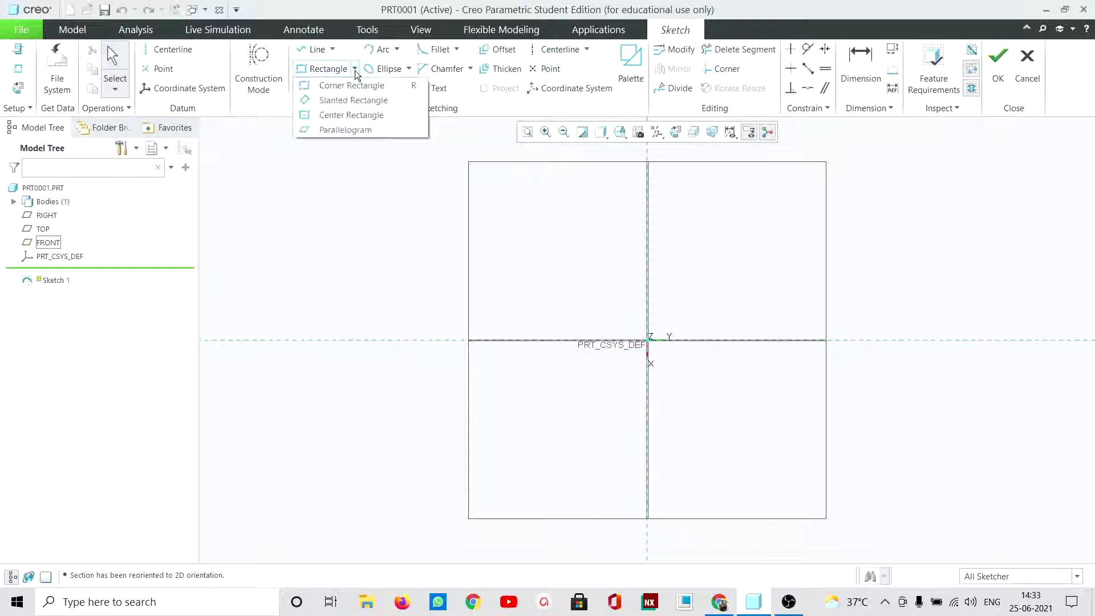
click(342, 115)
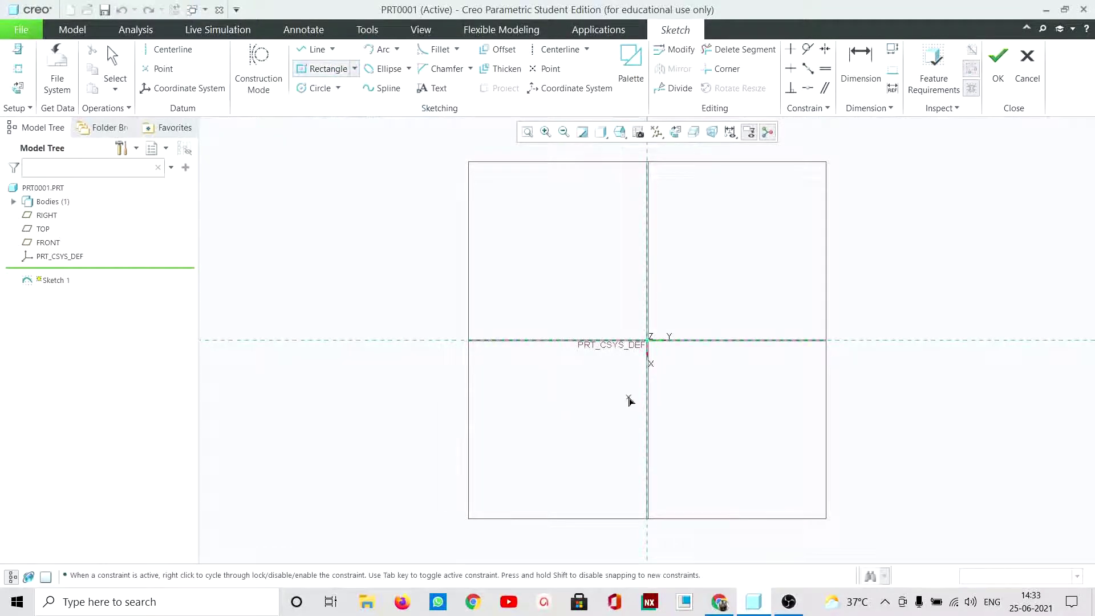
click(648, 342)
click(803, 460)
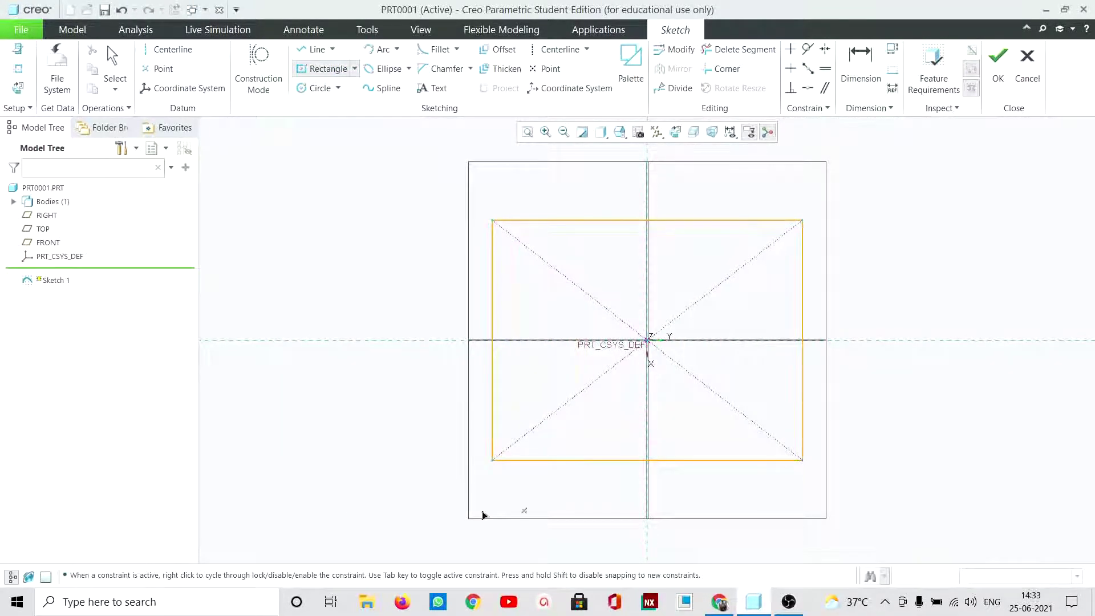
middle_click(261, 467)
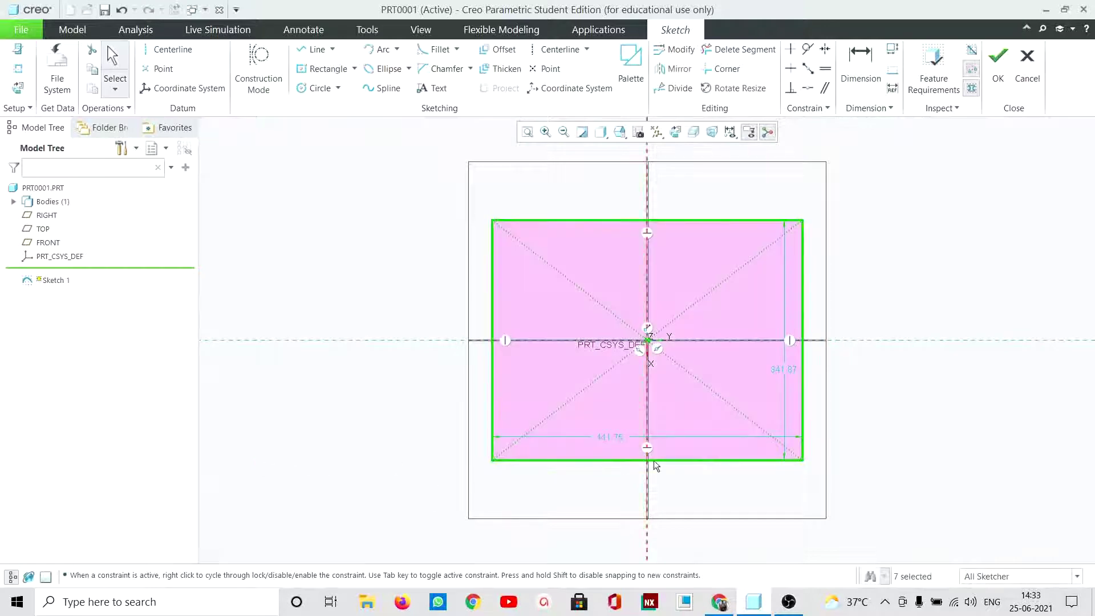
Dimension the rectangle 120 wide by 80 high and refit the view
double_click(615, 436)
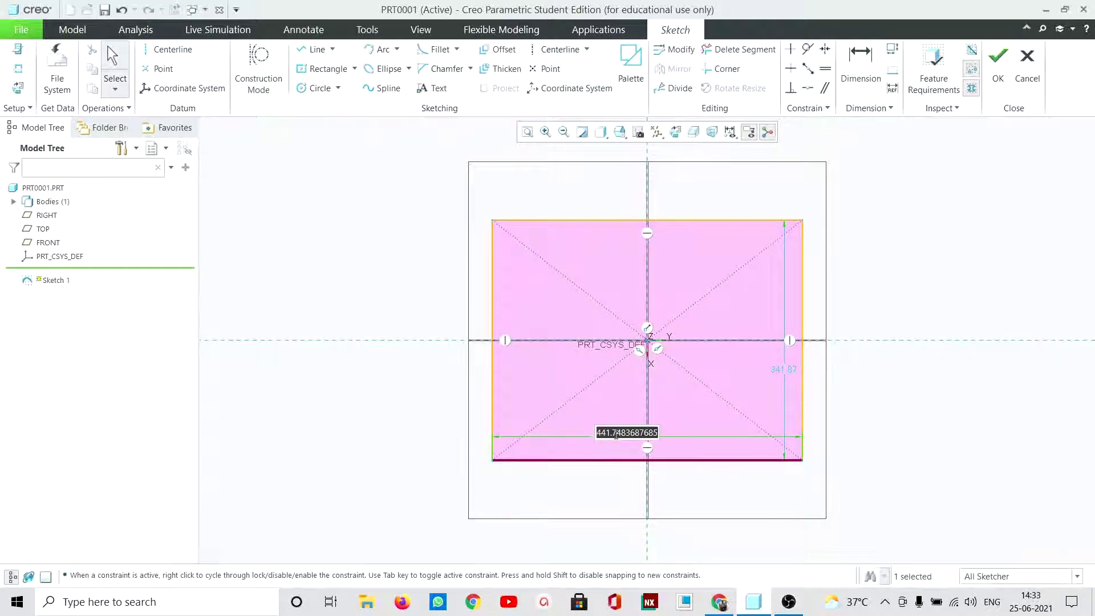
text(1)
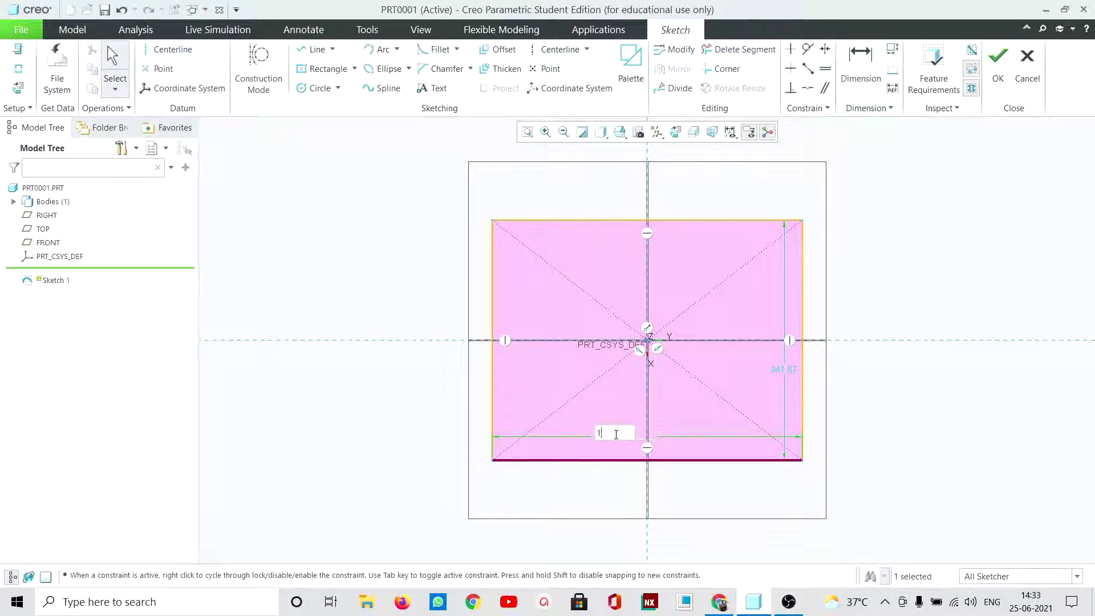
text(20)
key(Return)
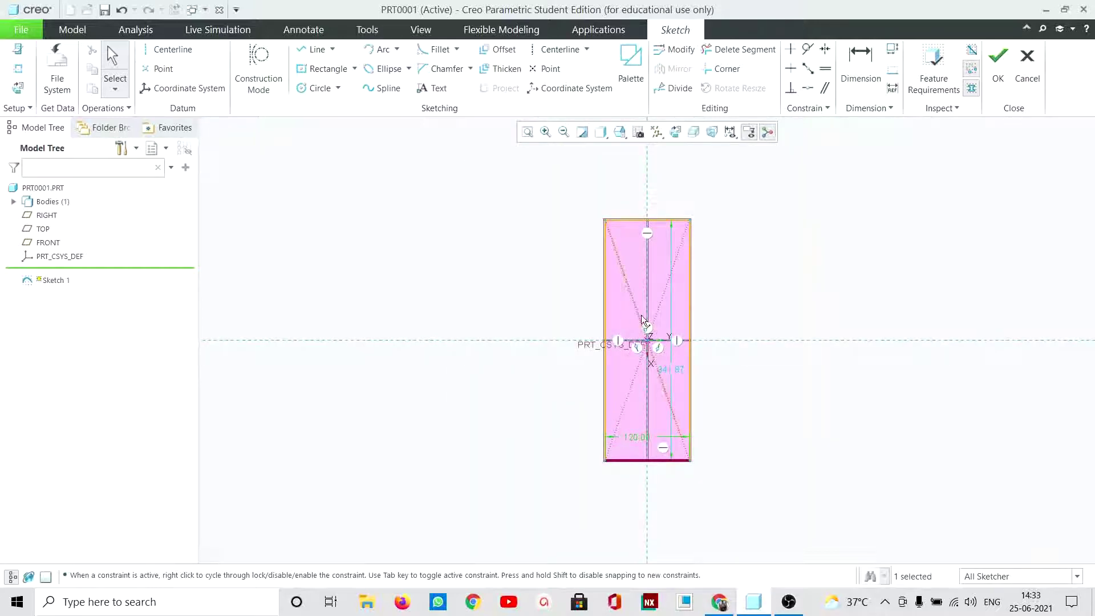
double_click(672, 371)
text(8)
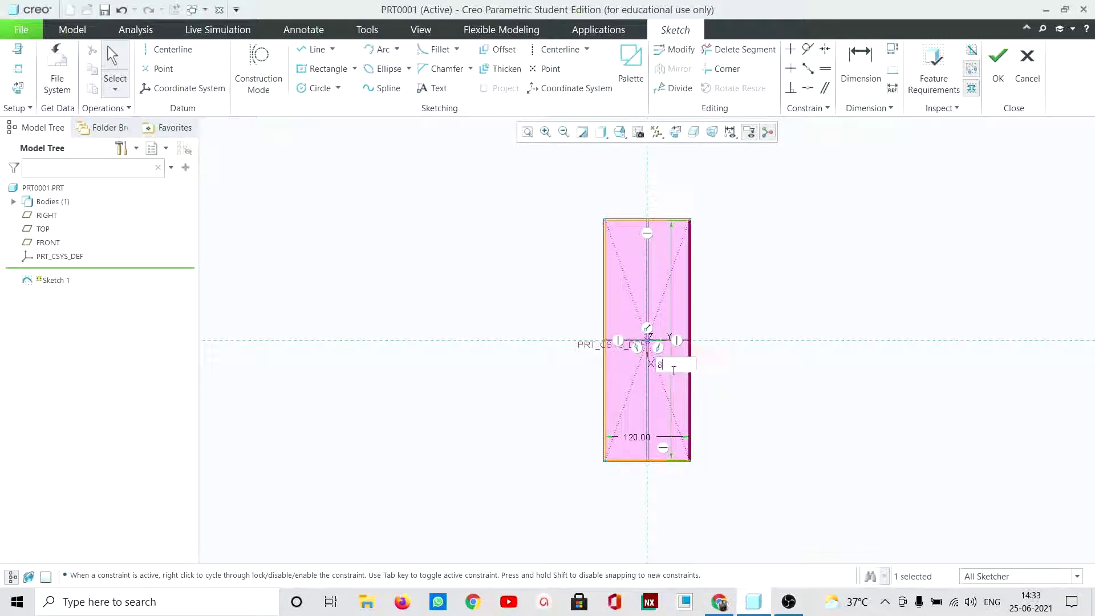
text(0)
key(Return)
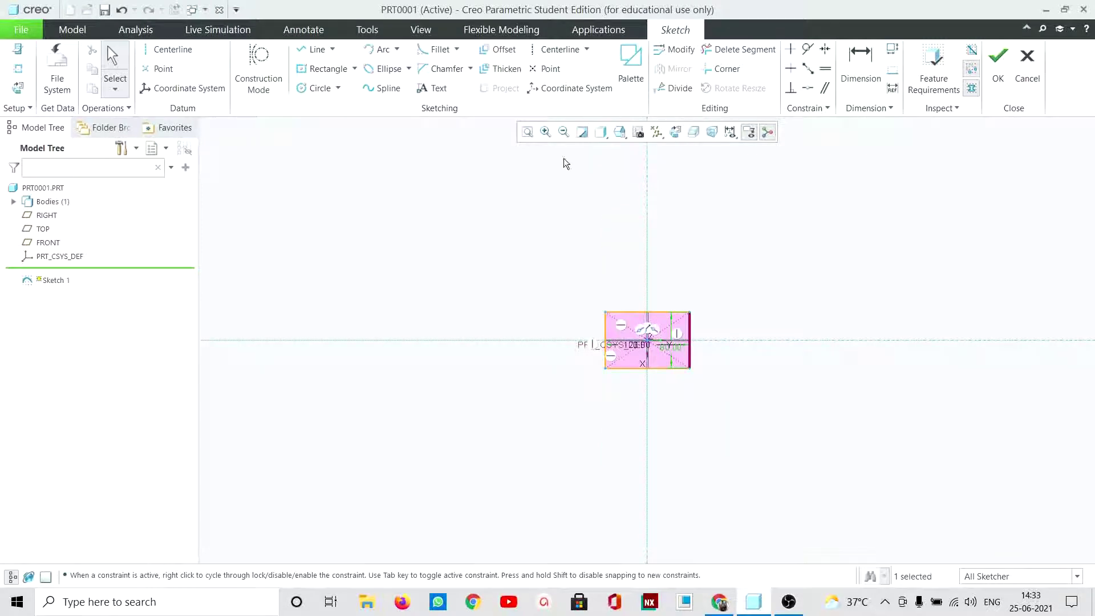
click(528, 133)
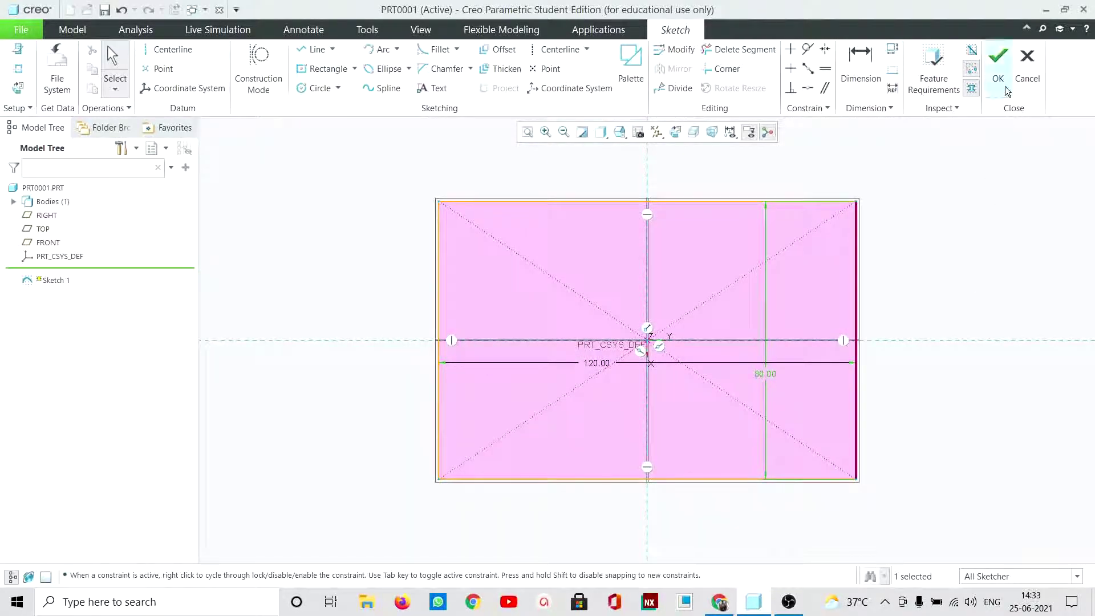
Finish the sketch and extrude the rectangle 15 deep into a solid block
click(998, 63)
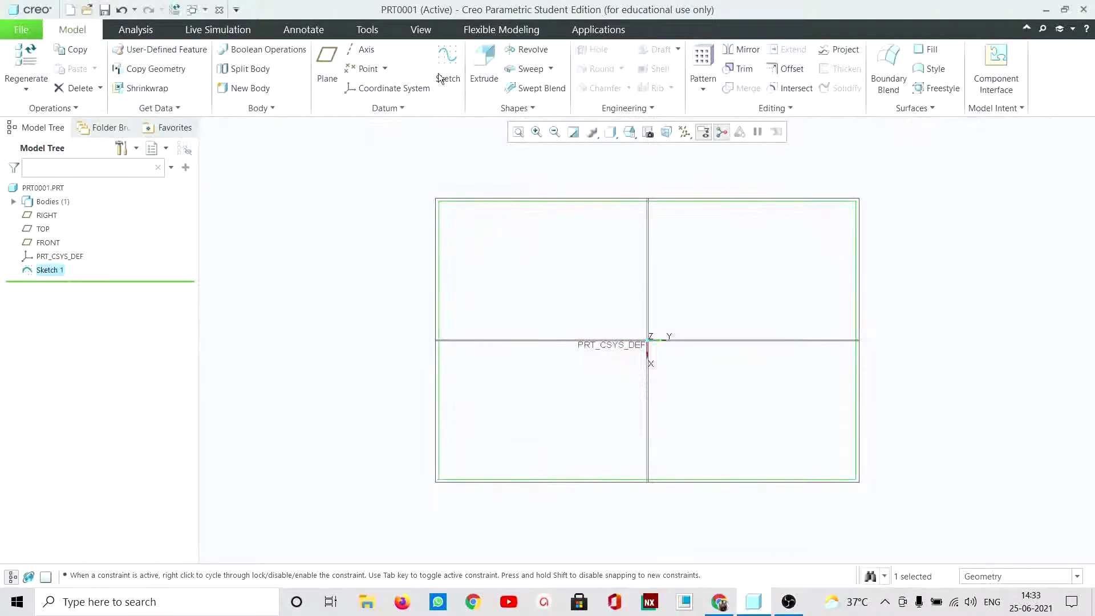
click(478, 65)
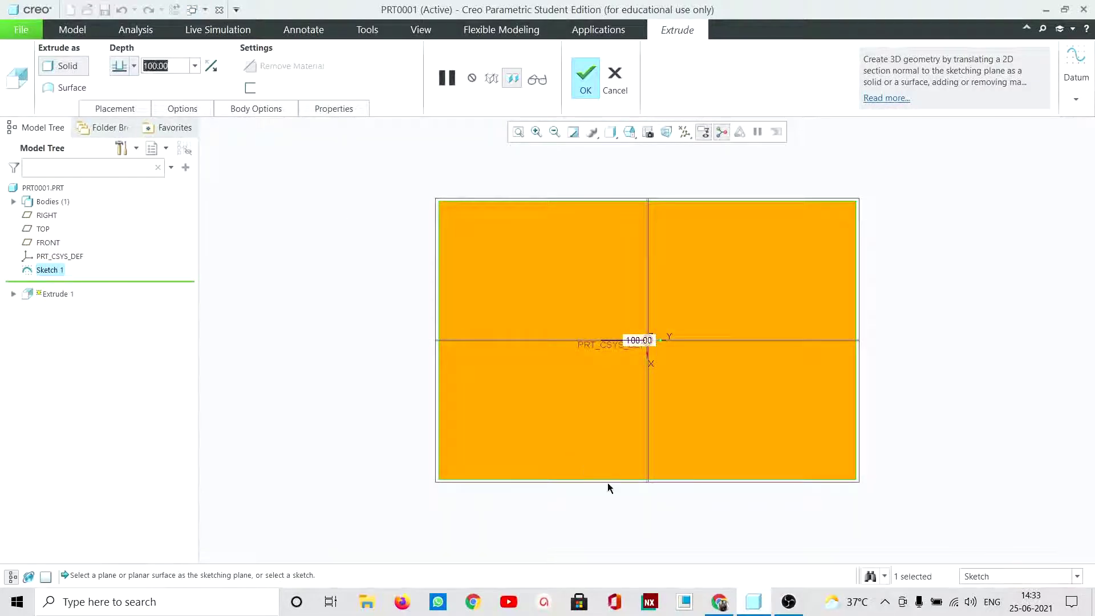
click(721, 600)
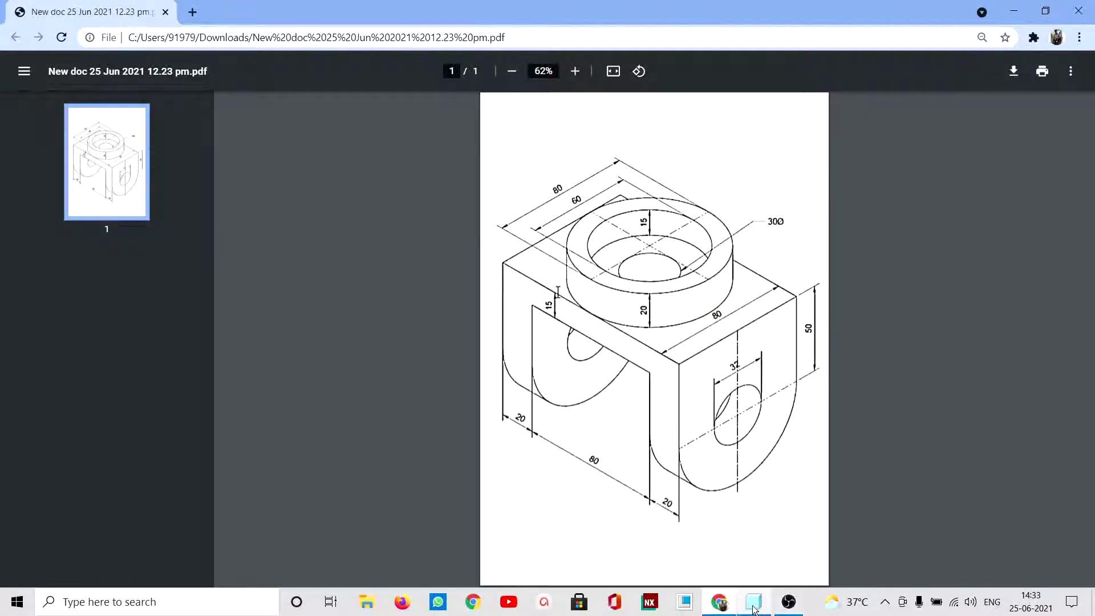
click(753, 602)
text(15)
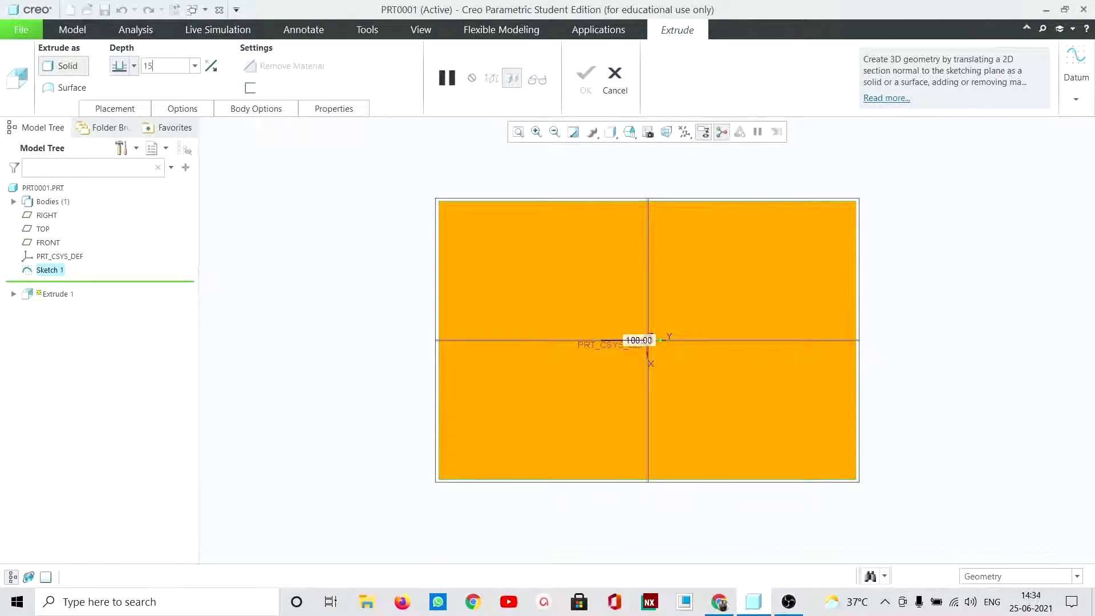
key(Return)
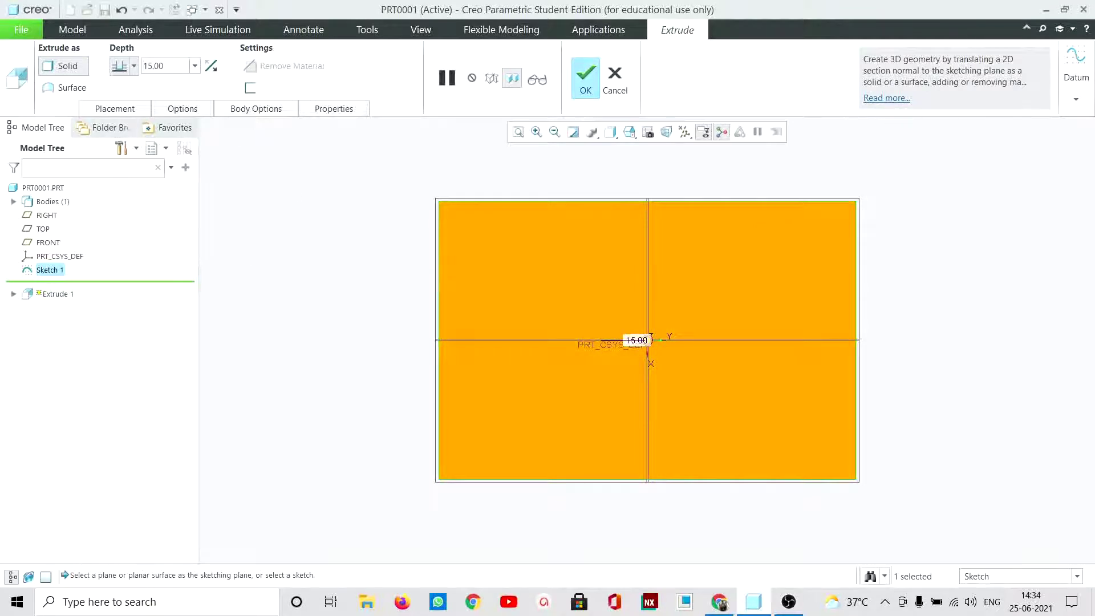
middle_drag(289, 297, 281, 349)
click(586, 80)
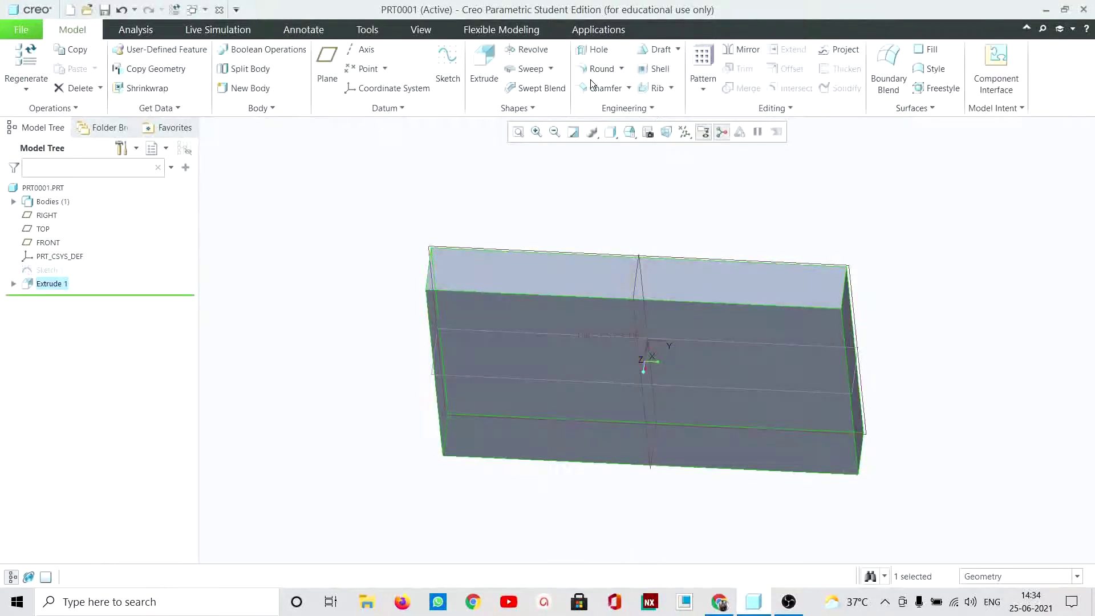
mouse_move(959, 348)
middle_down()
mouse_move(947, 325)
mouse_move(964, 350)
mouse_move(960, 327)
middle_up()
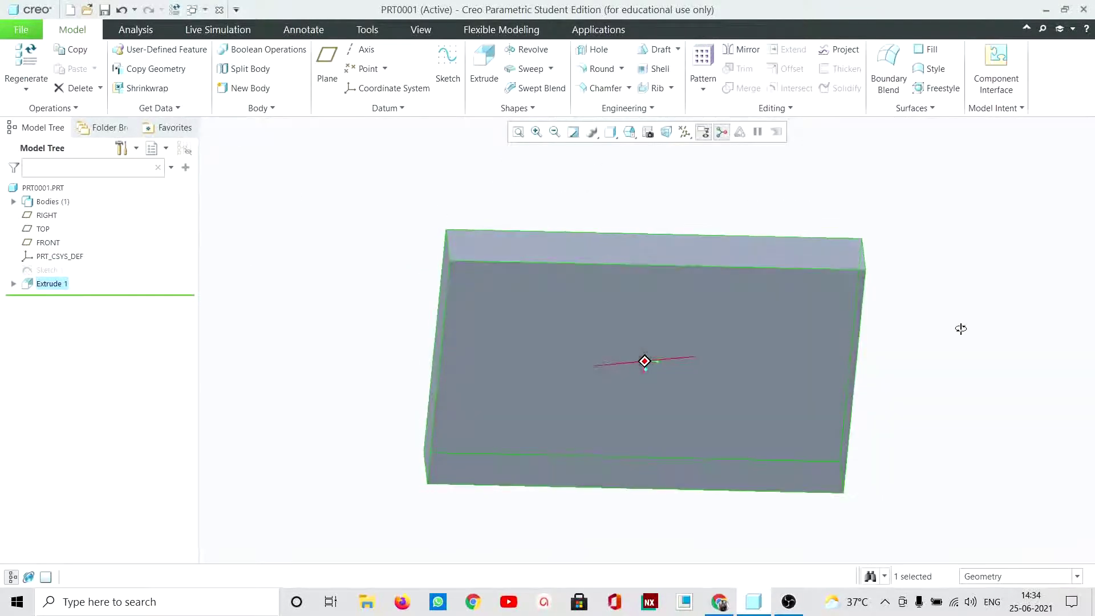
click(717, 606)
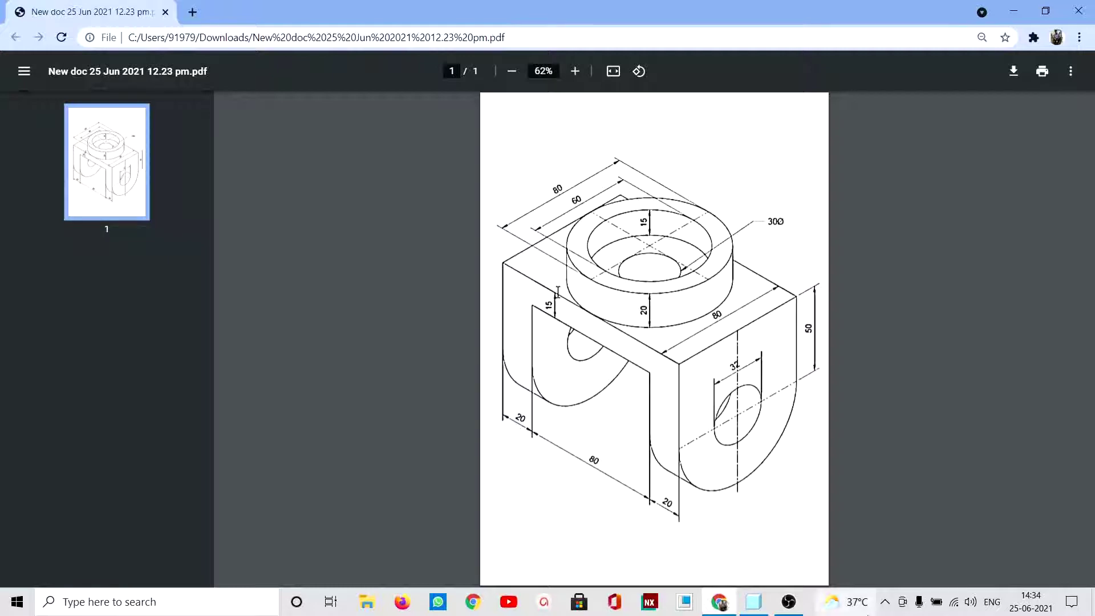
click(754, 602)
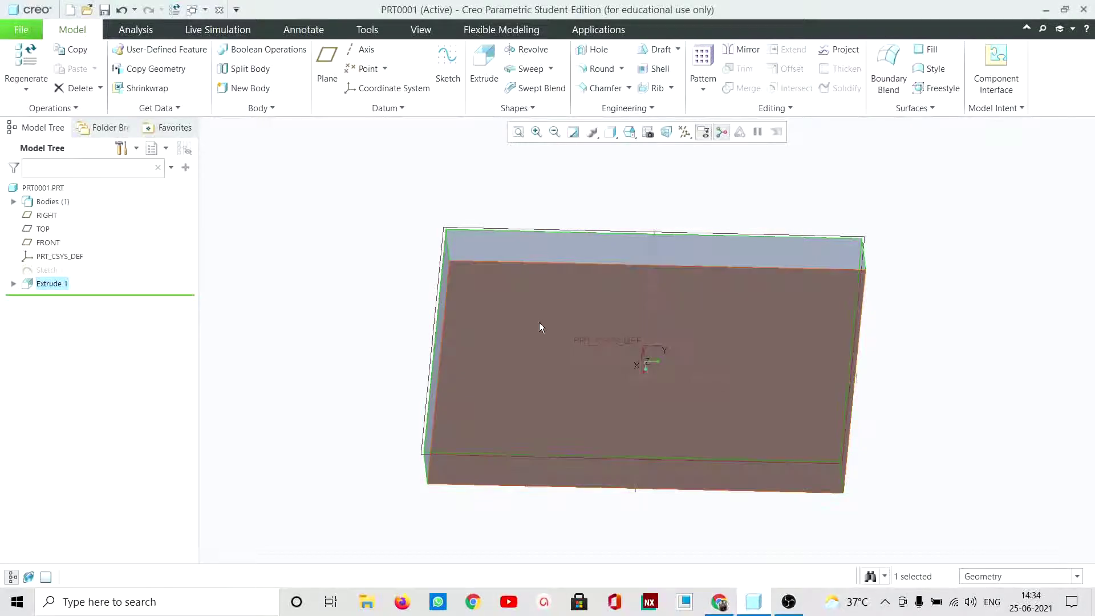
Start Sketch 2 on the block's front face with its left, top and bottom edges as references
click(542, 310)
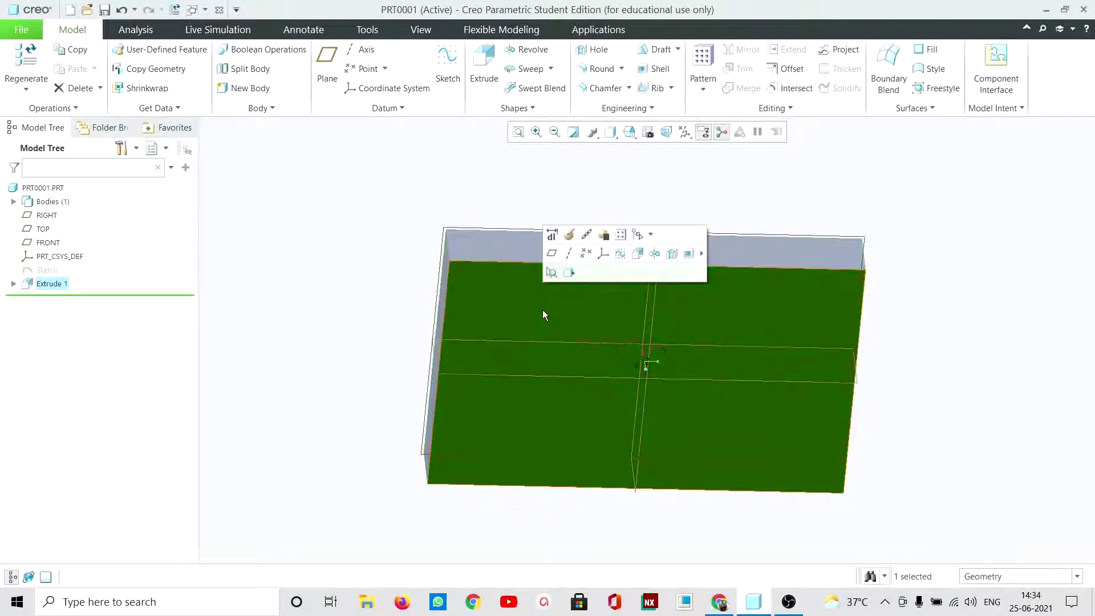
click(445, 67)
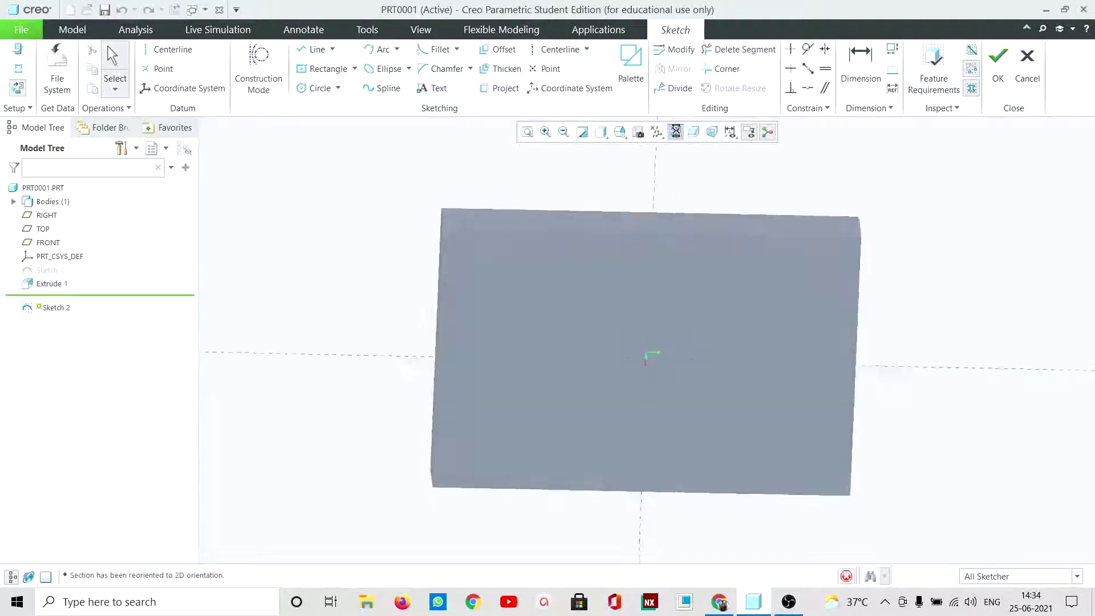
click(19, 70)
click(438, 217)
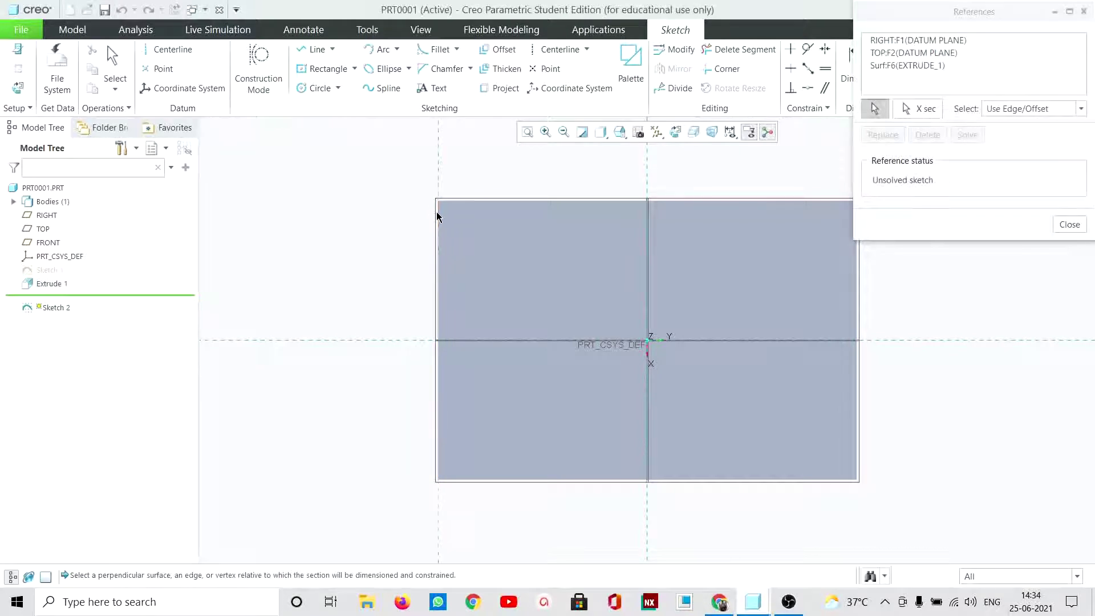
click(457, 200)
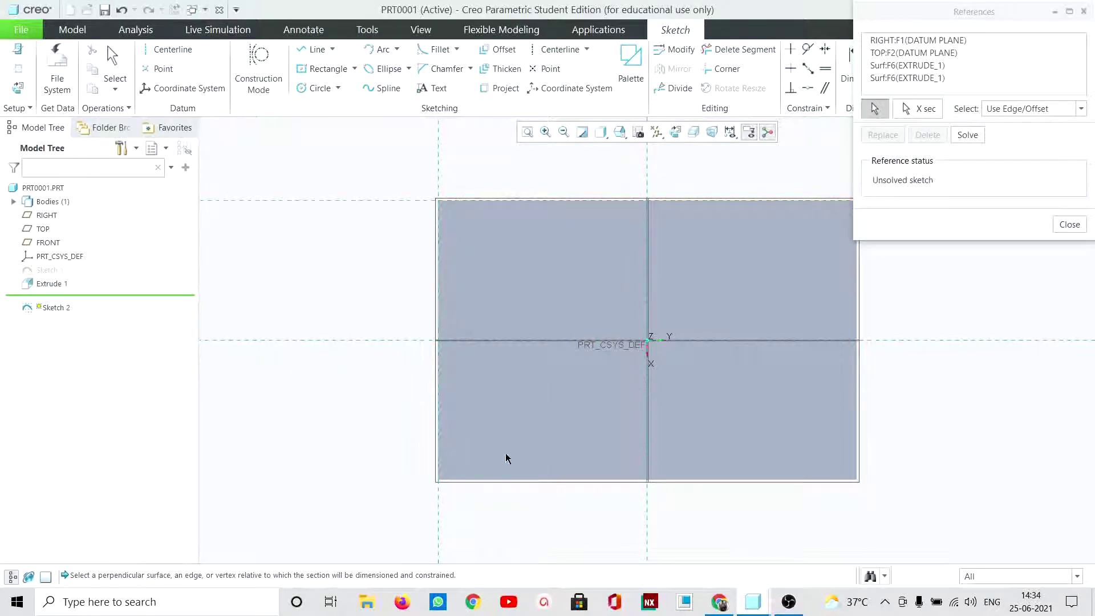
click(469, 482)
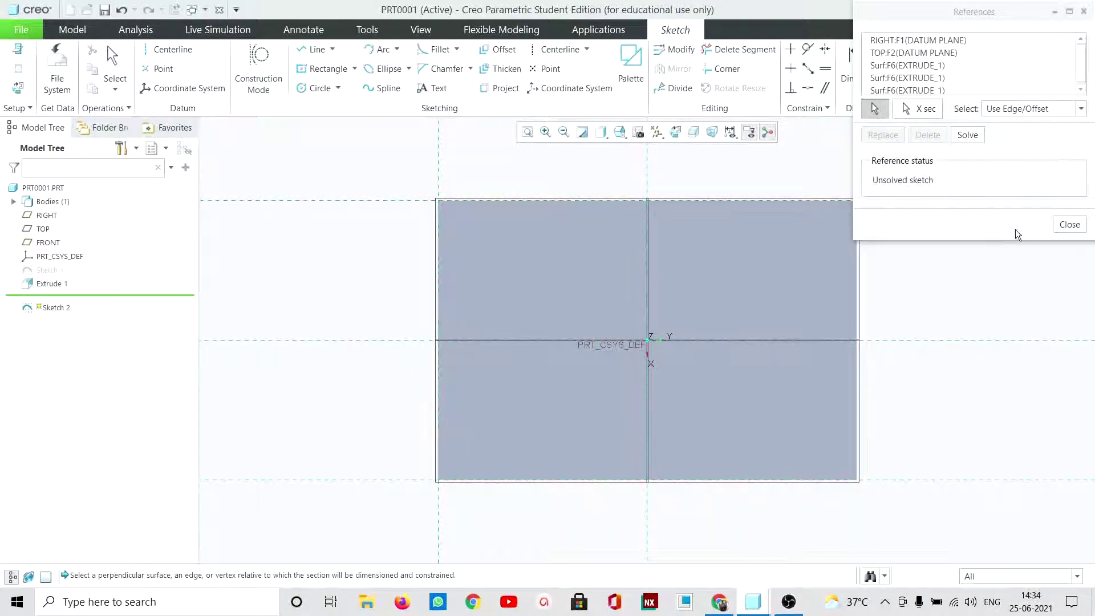
click(1069, 225)
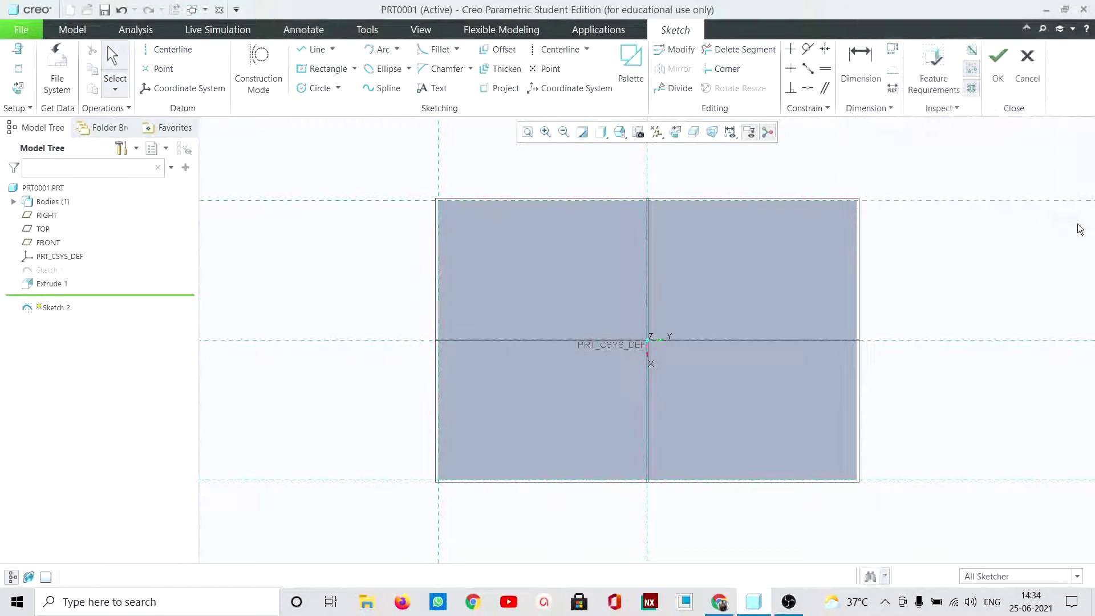
Draw a full-height corner rectangle on the block's left end and set its width to 20
click(354, 68)
click(344, 84)
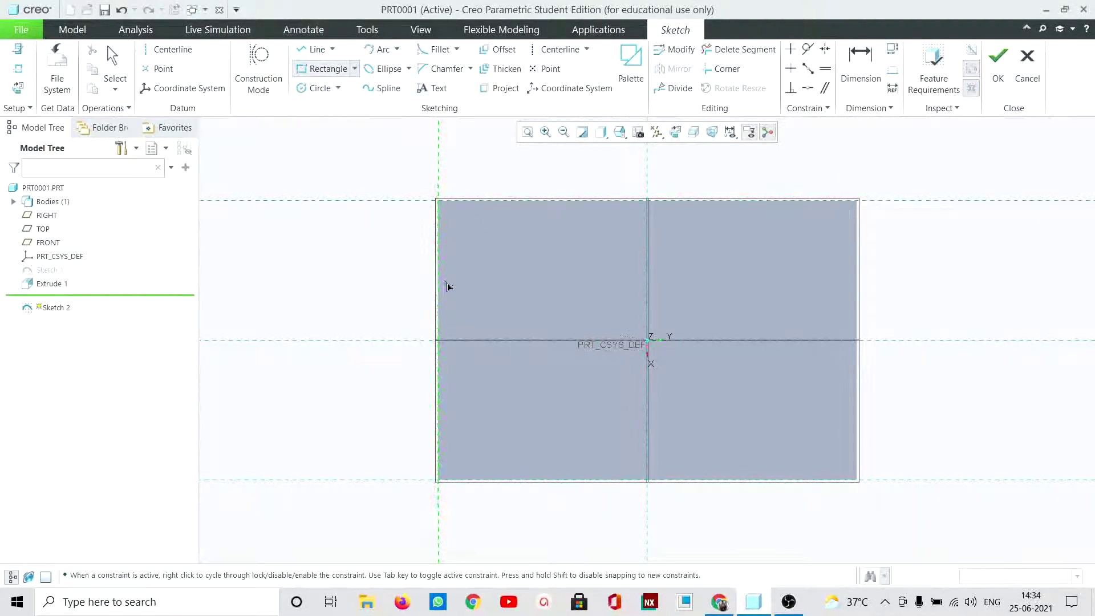
click(437, 201)
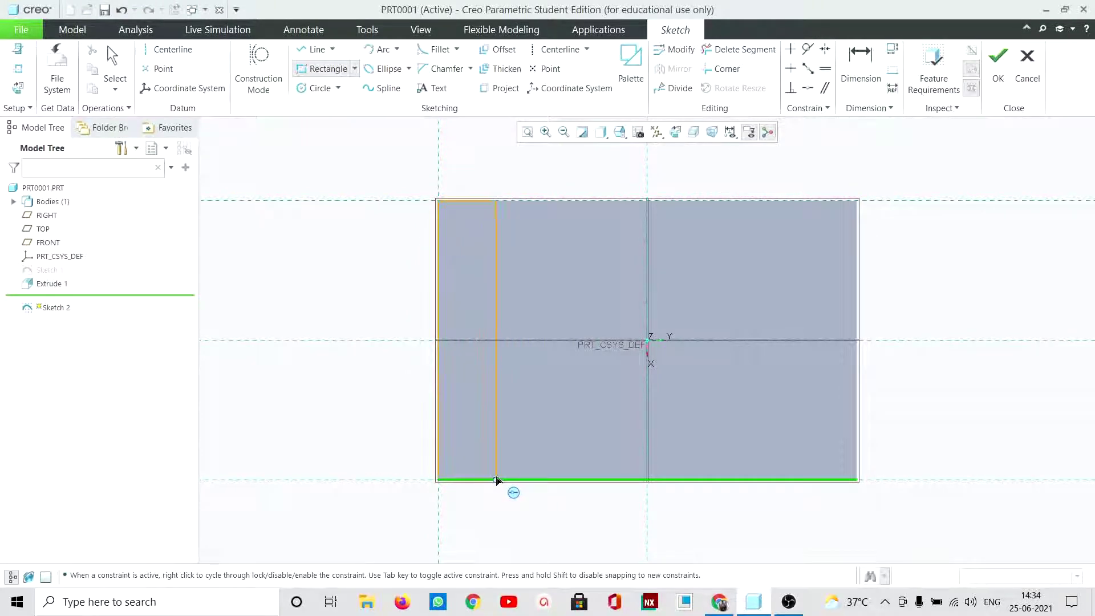
click(496, 480)
key(Escape)
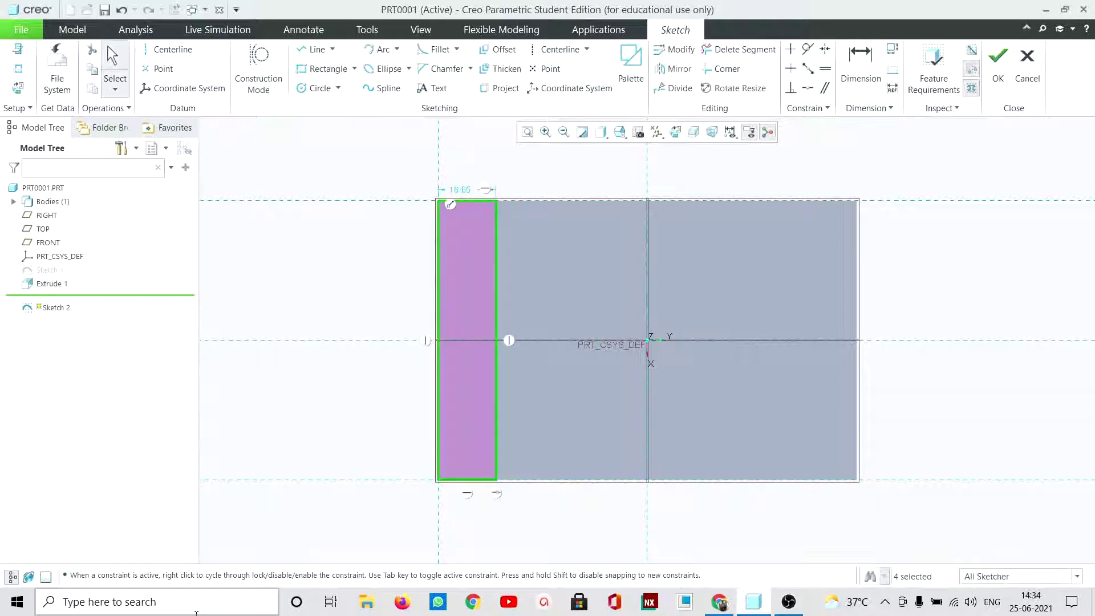
click(461, 189)
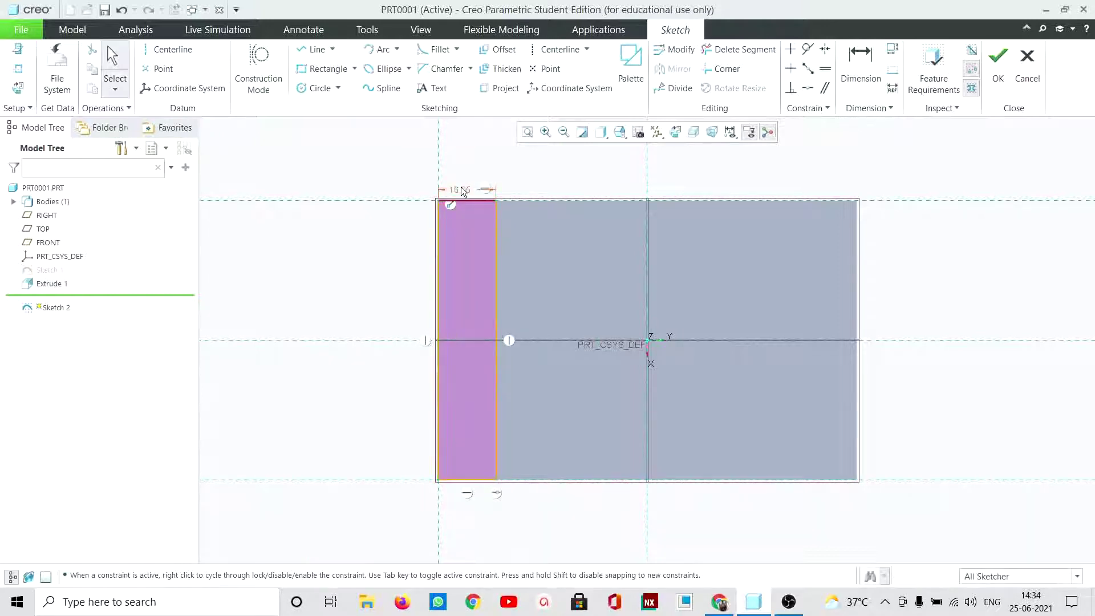
double_click(460, 187)
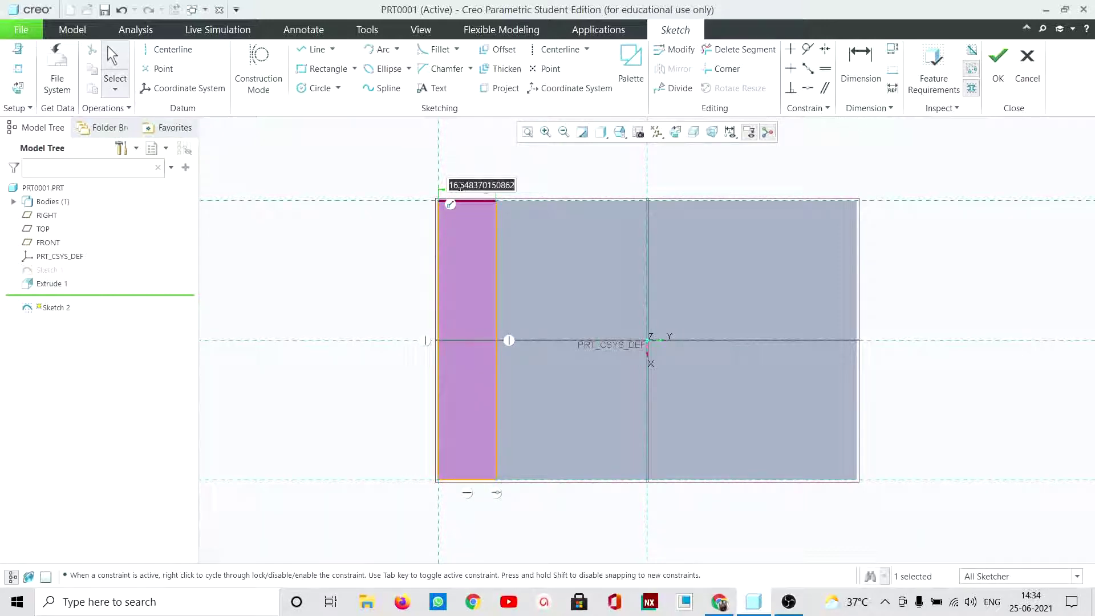
text(20)
key(Return)
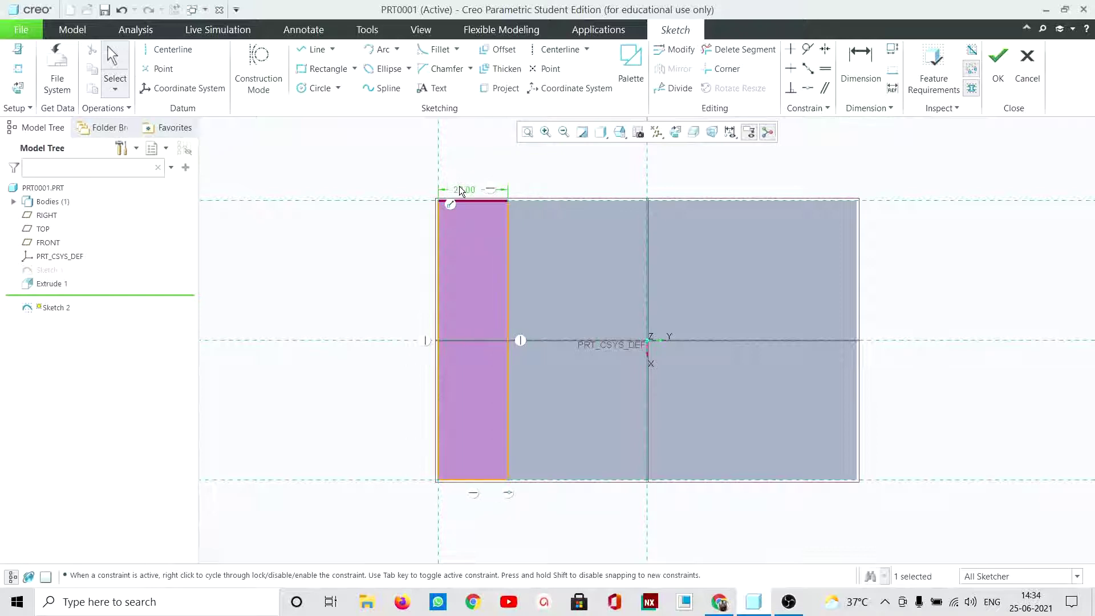
Finish Sketch 2, preview its extrusion in the default 3D view, and check the drawing
click(1004, 69)
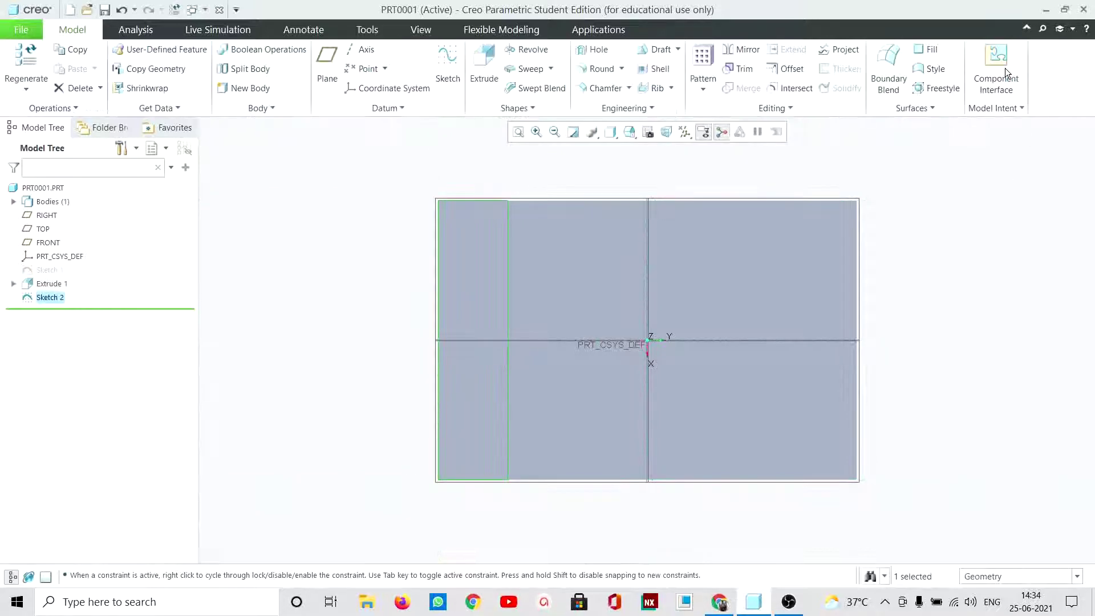
click(484, 68)
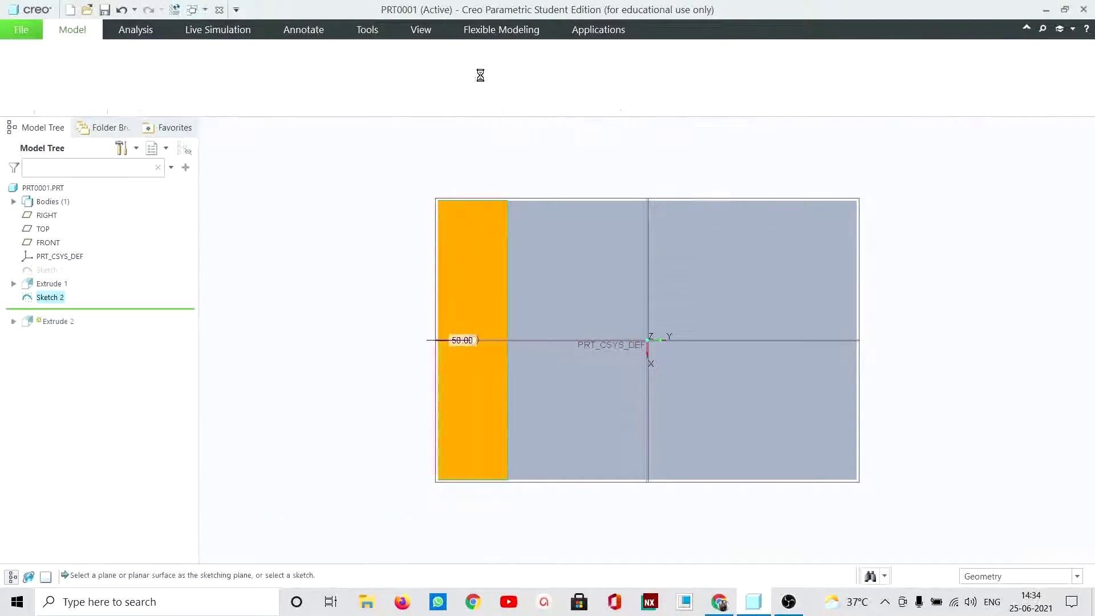
key(ctrl+d)
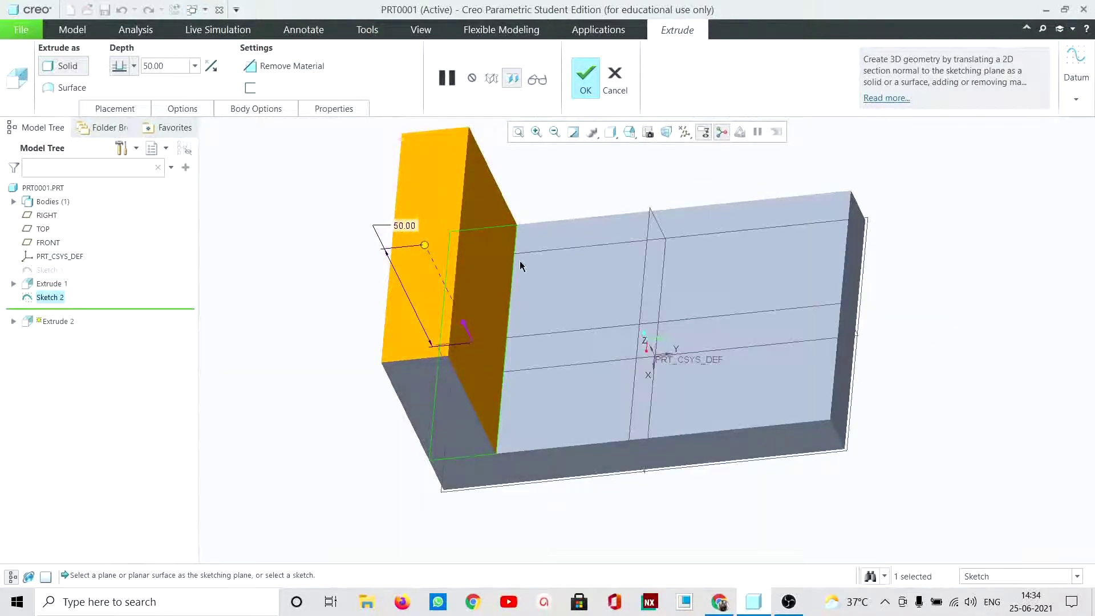
click(720, 603)
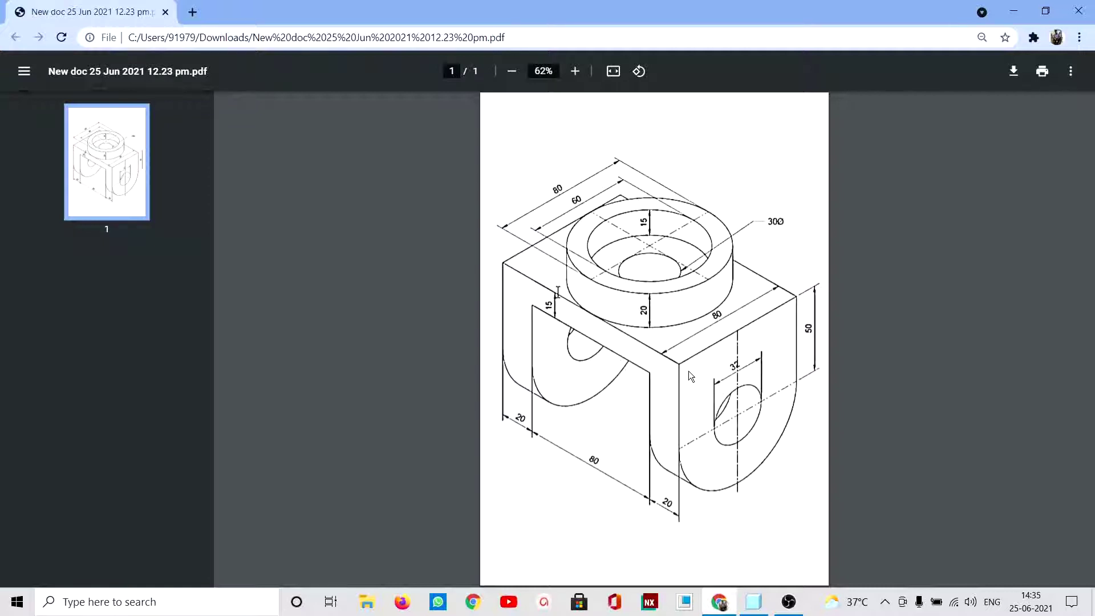
Set the wall extrusion depth to 85 and complete Extrude 2
click(753, 602)
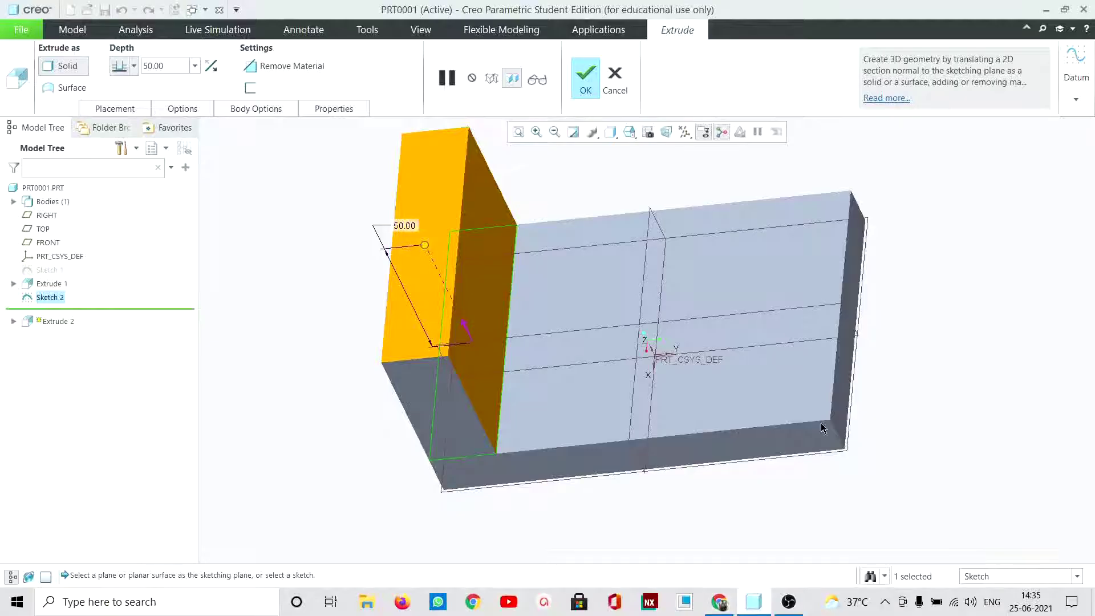
double_click(169, 69)
text(85)
key(Return)
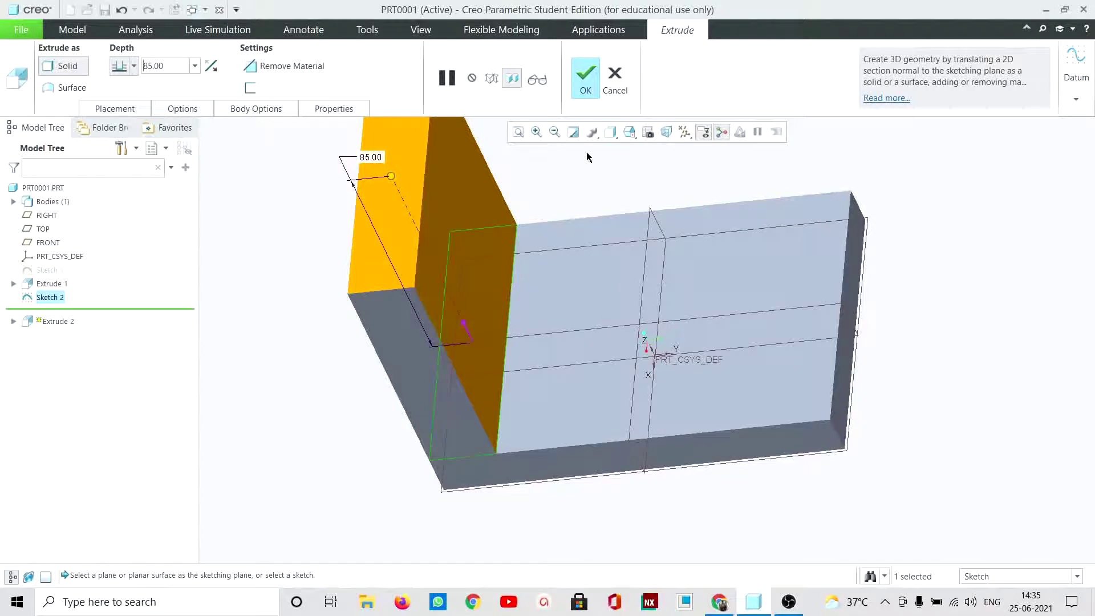
click(519, 132)
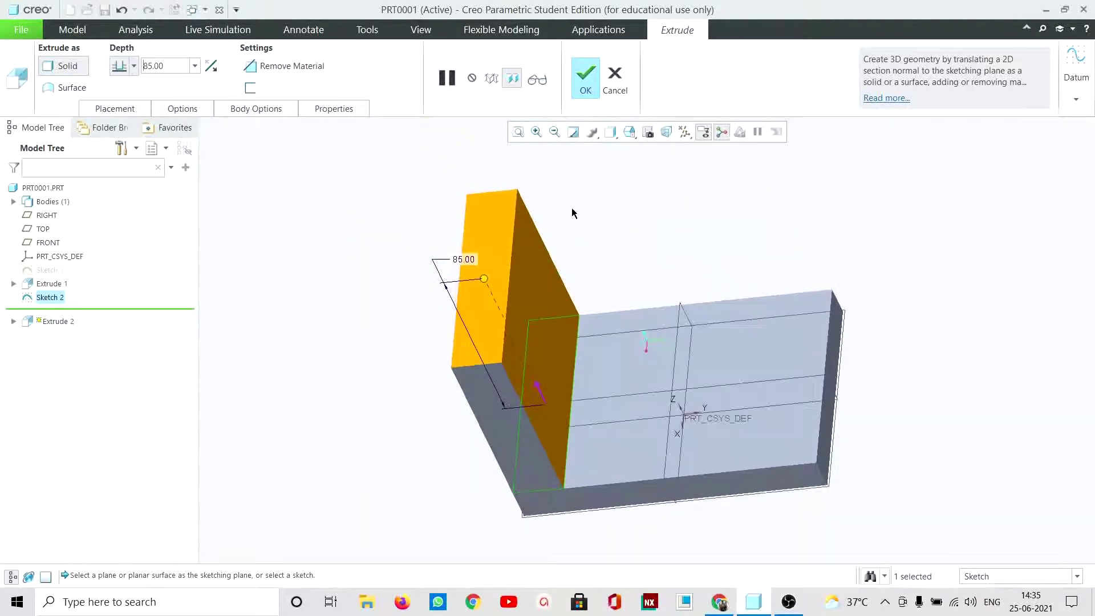
click(589, 81)
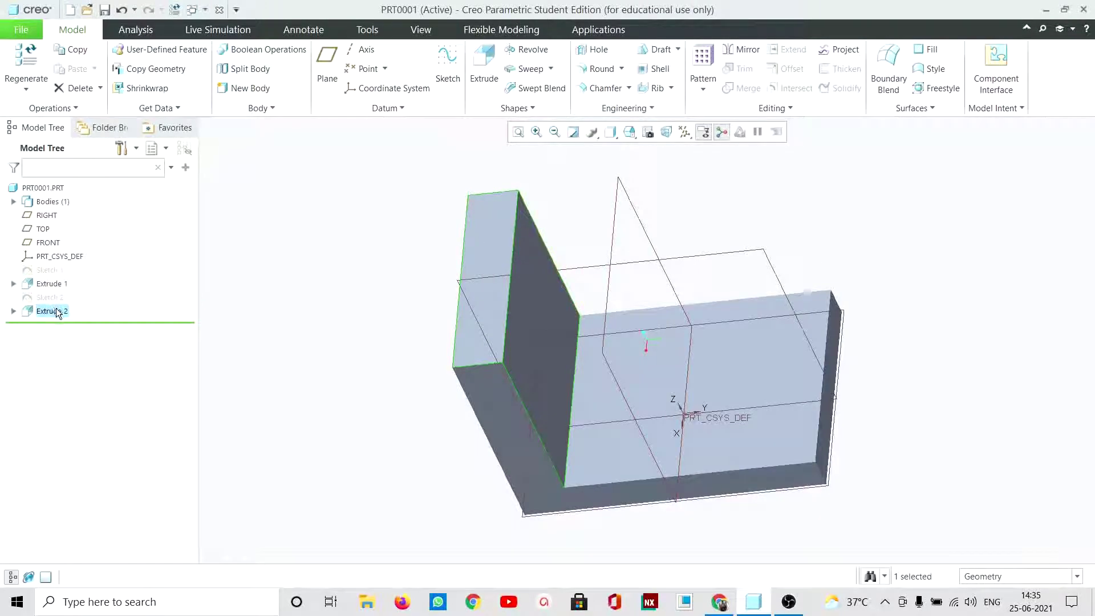
Mirror Extrude 2 about the TOP datum plane to preview the opposite wall
click(310, 272)
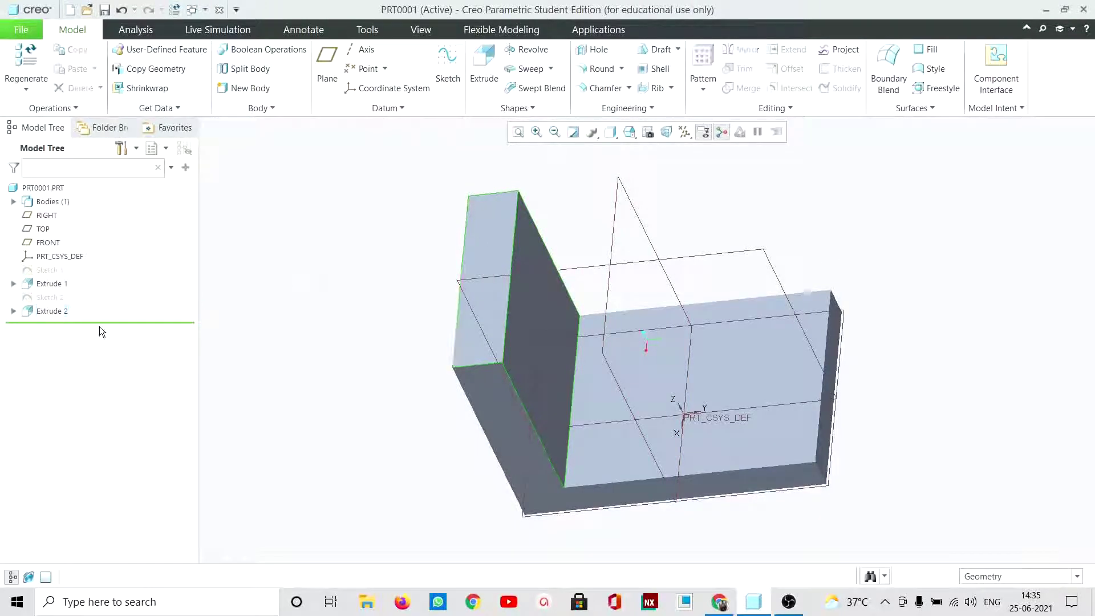
click(42, 312)
right_click(43, 310)
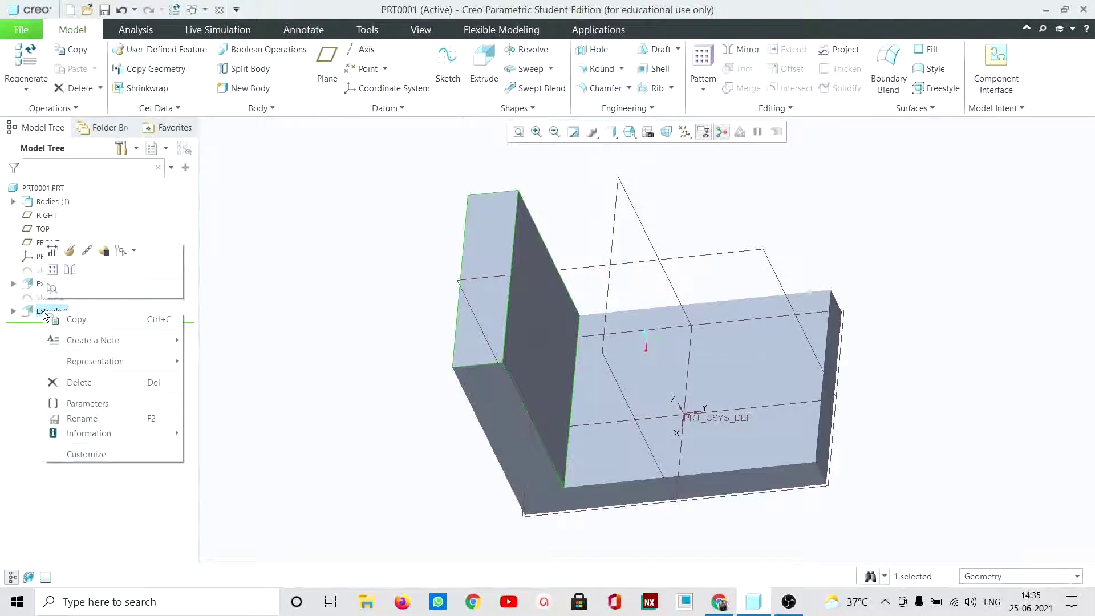
click(70, 269)
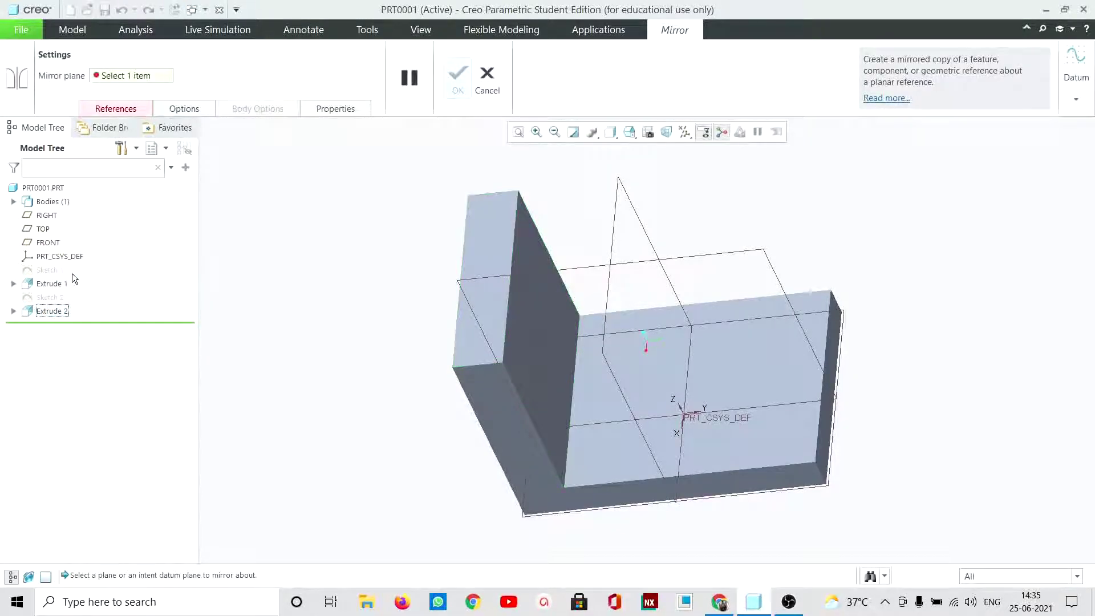
click(608, 291)
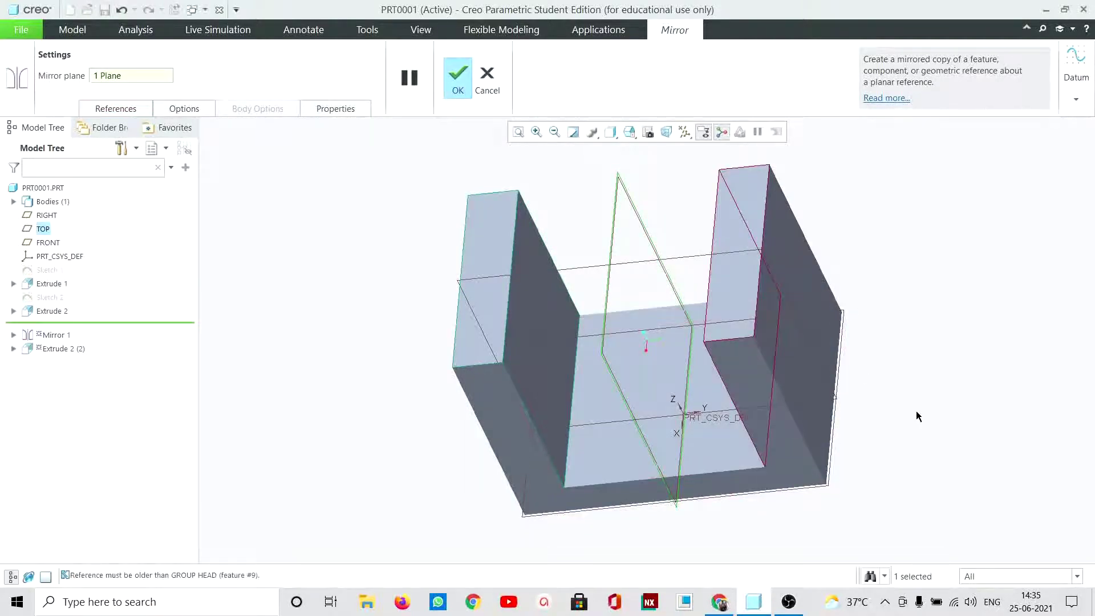
middle_drag(916, 411, 894, 400)
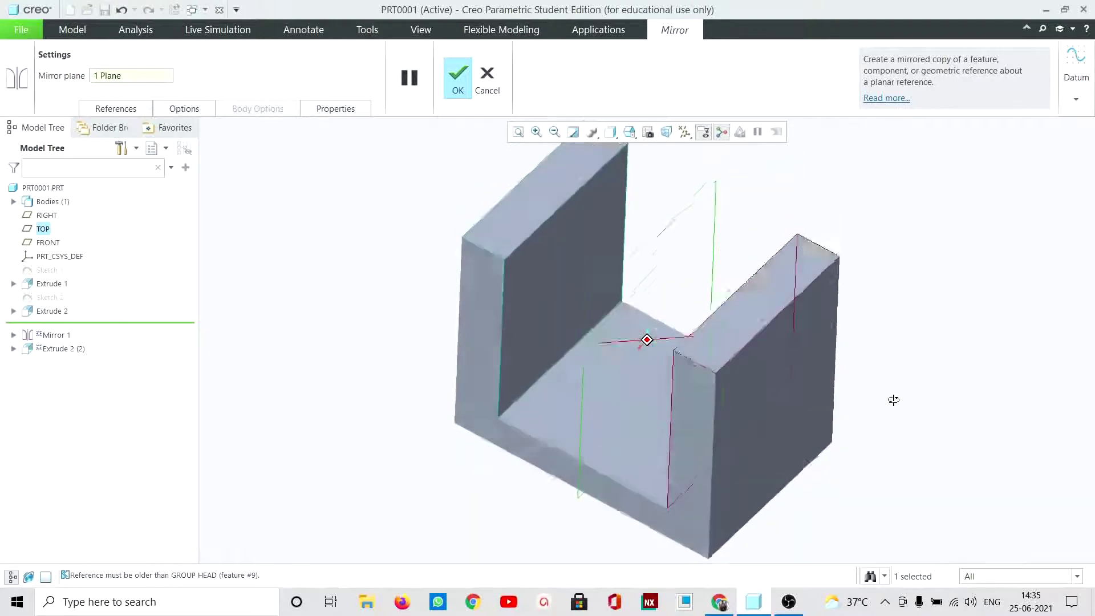
Complete the mirrored wall and refit the model in view
click(468, 72)
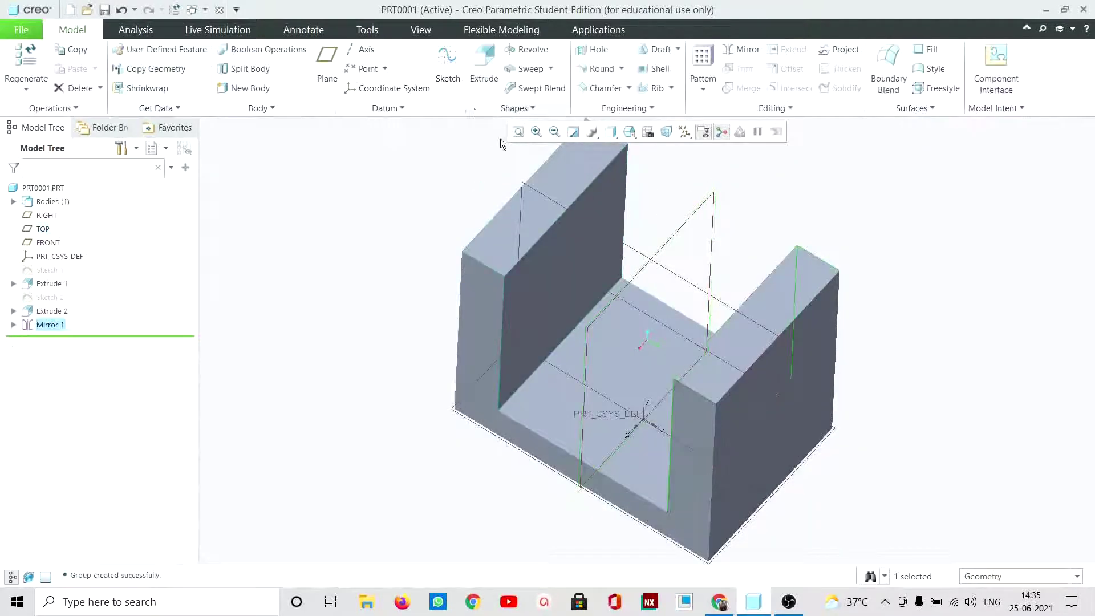
middle_drag(941, 303, 936, 318)
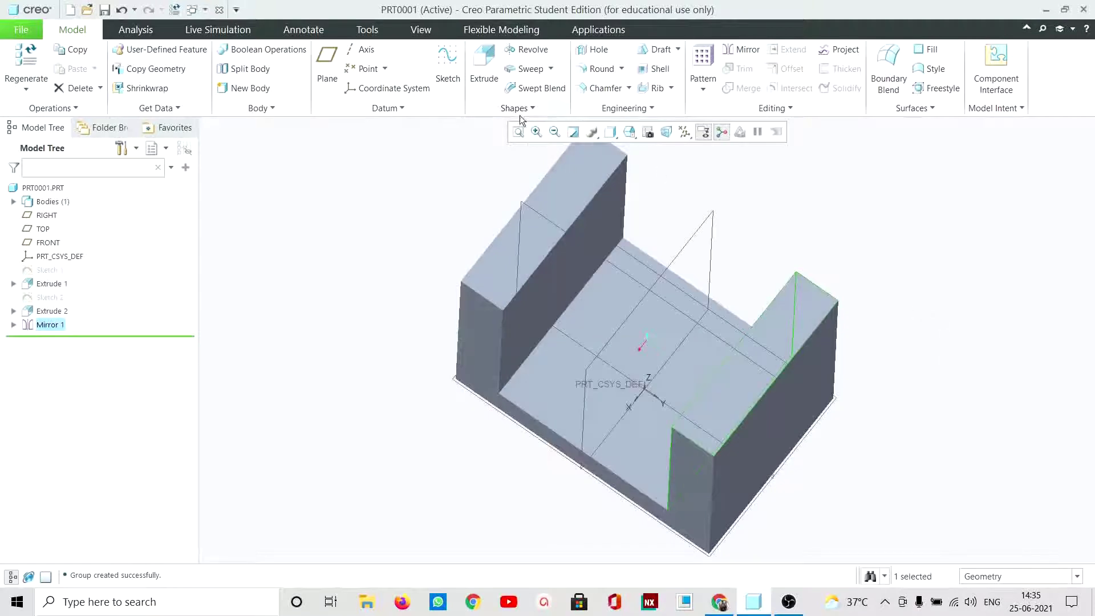
click(521, 135)
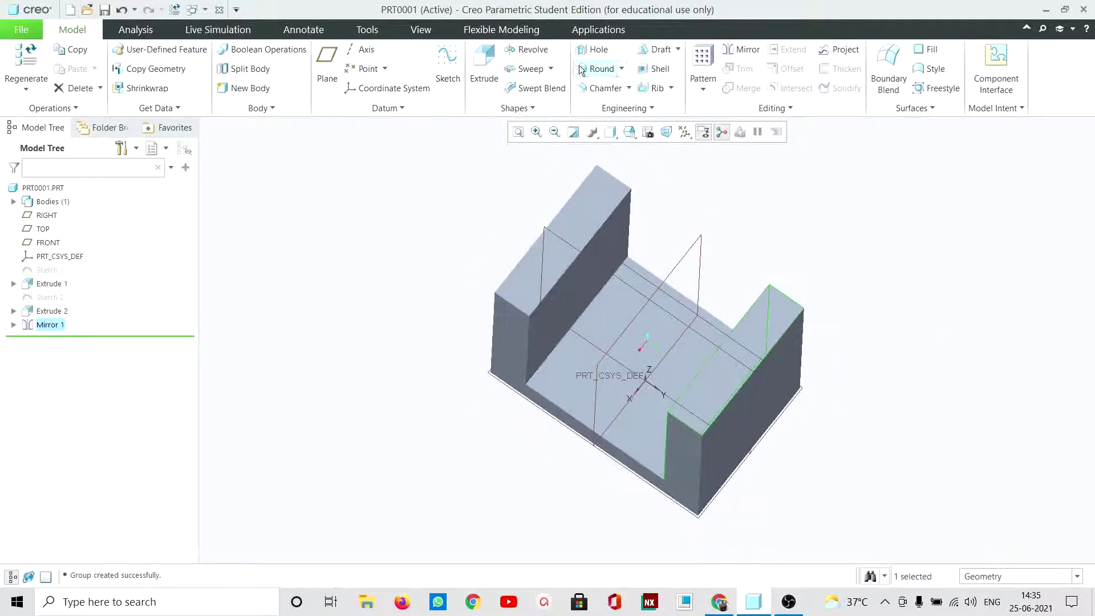
Round the left lug's outer and top edges with a radius of 40
click(599, 69)
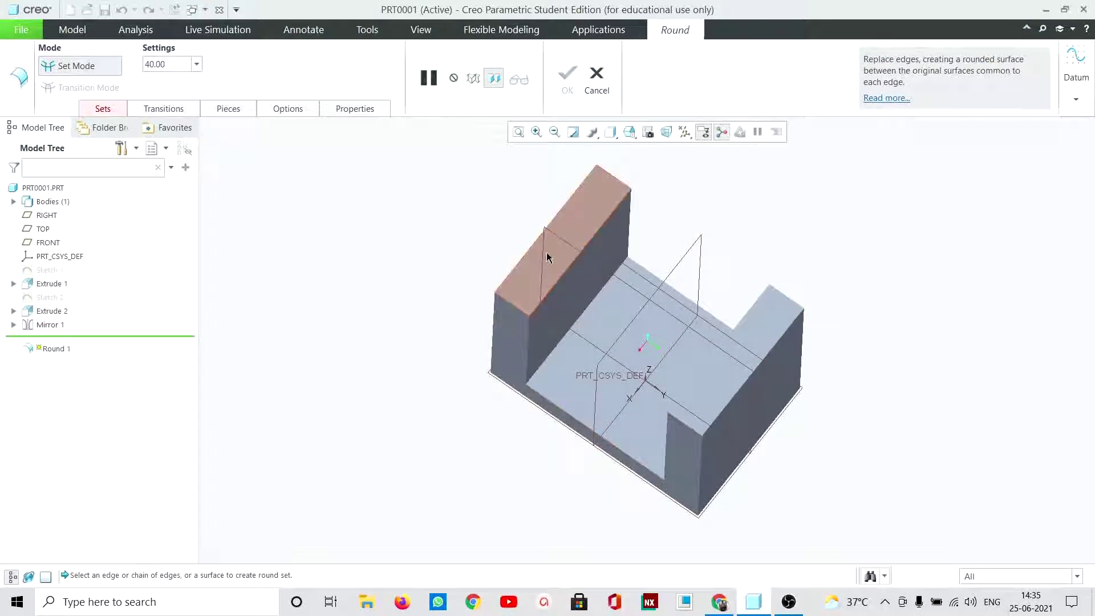
click(519, 311)
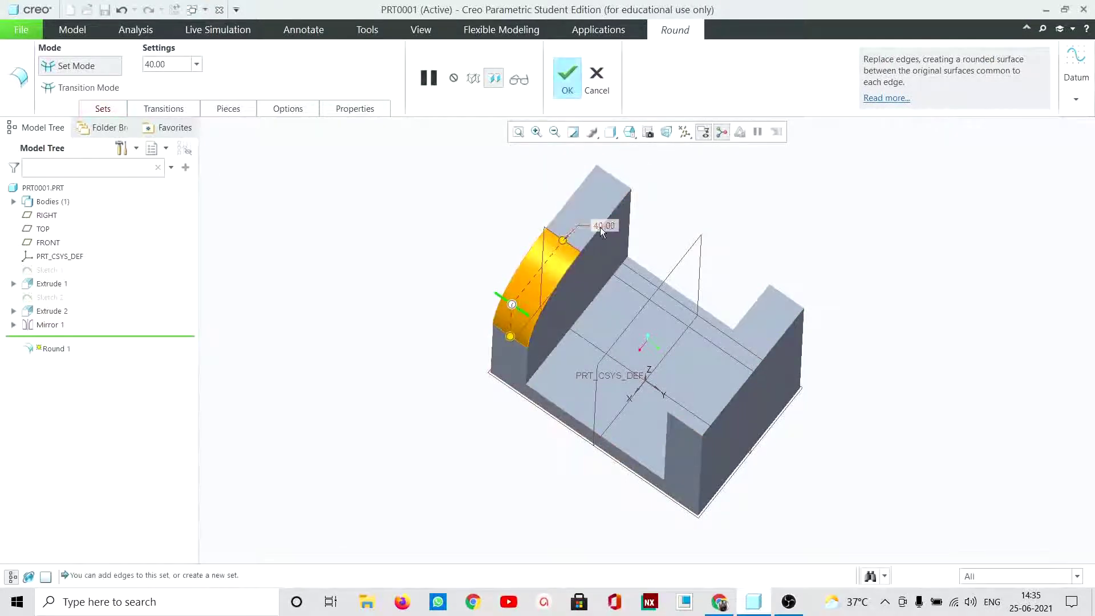
ctrl+click(616, 179)
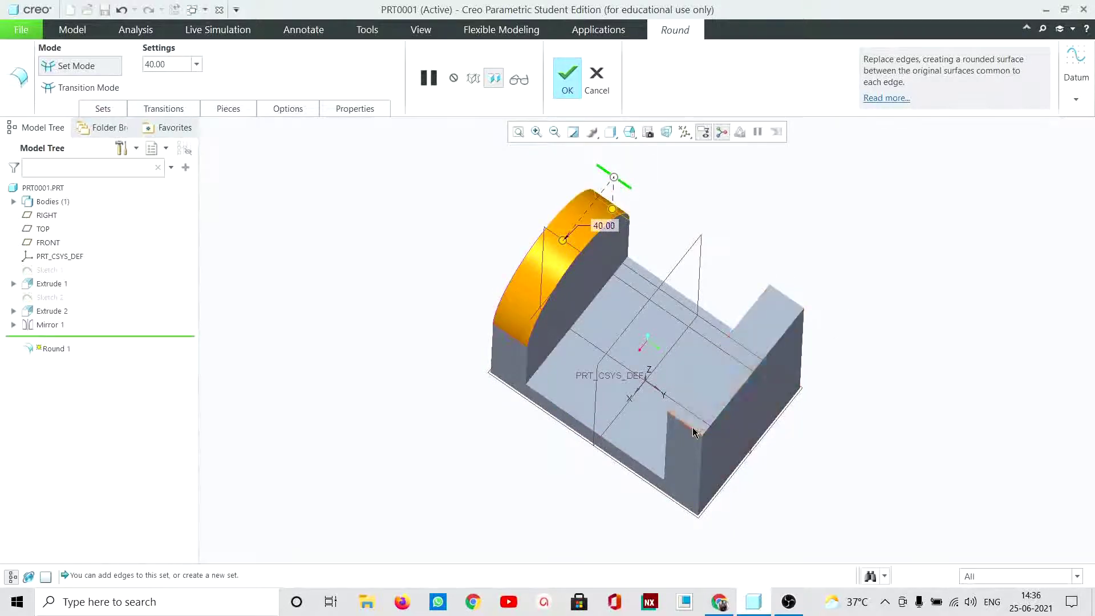
double_click(611, 223)
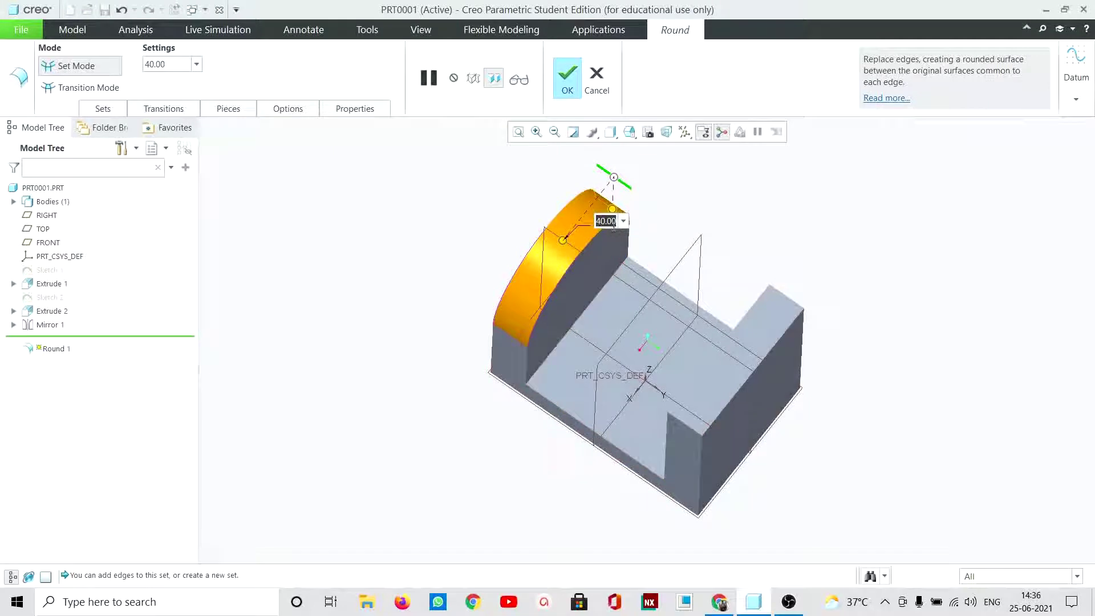
key(Return)
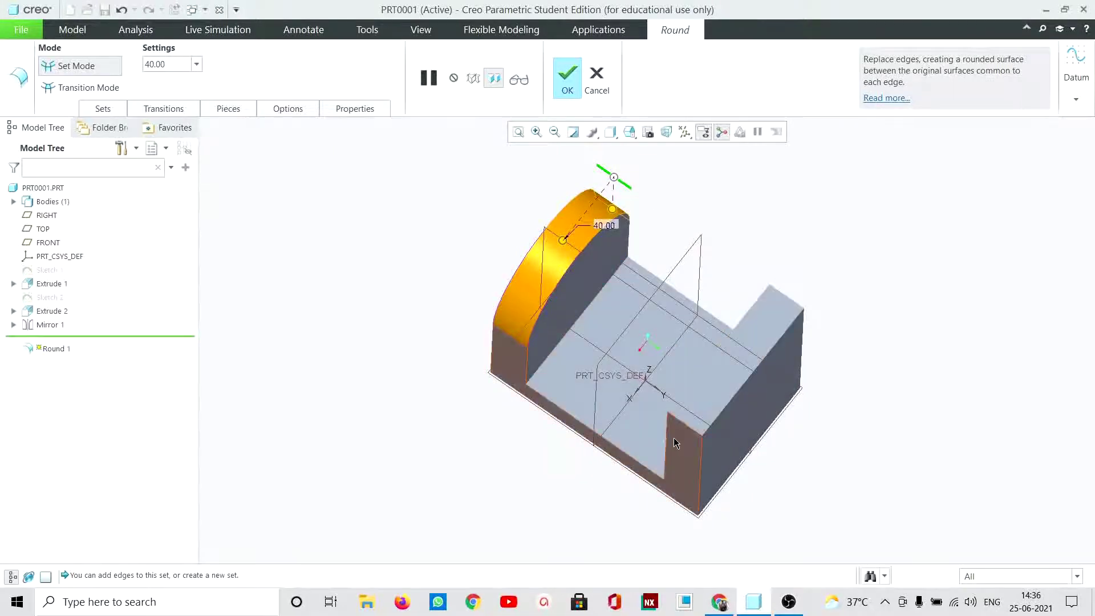
double_click(609, 226)
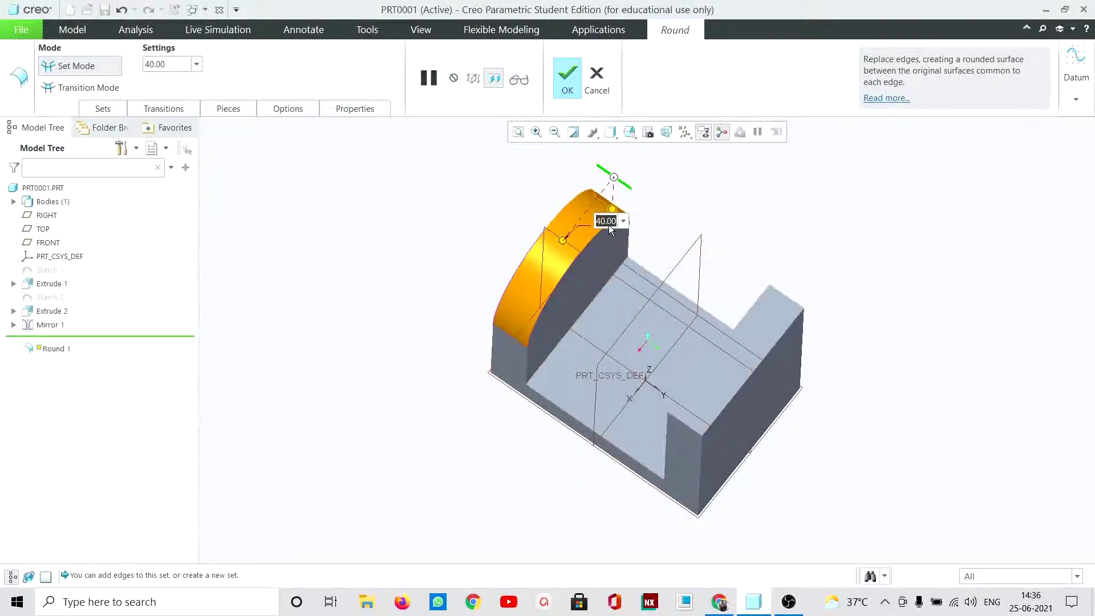
text(40)
key(Return)
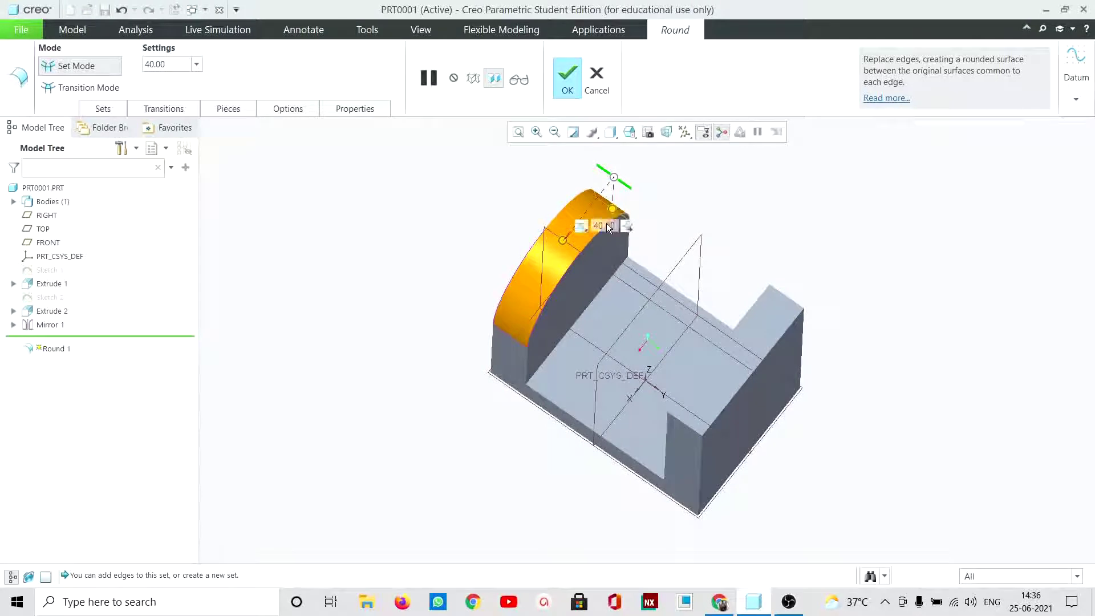
Add the other lug's top edges to the round and finish Round 1
click(680, 424)
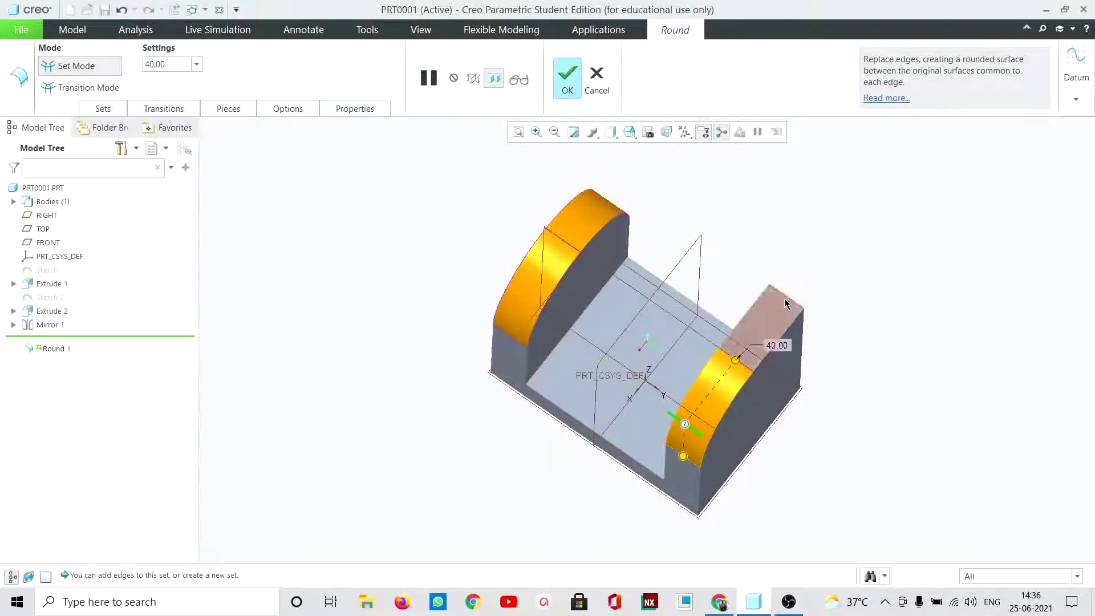
click(789, 300)
mouse_move(880, 409)
middle_down()
mouse_move(902, 371)
mouse_move(805, 316)
mouse_move(733, 329)
middle_up()
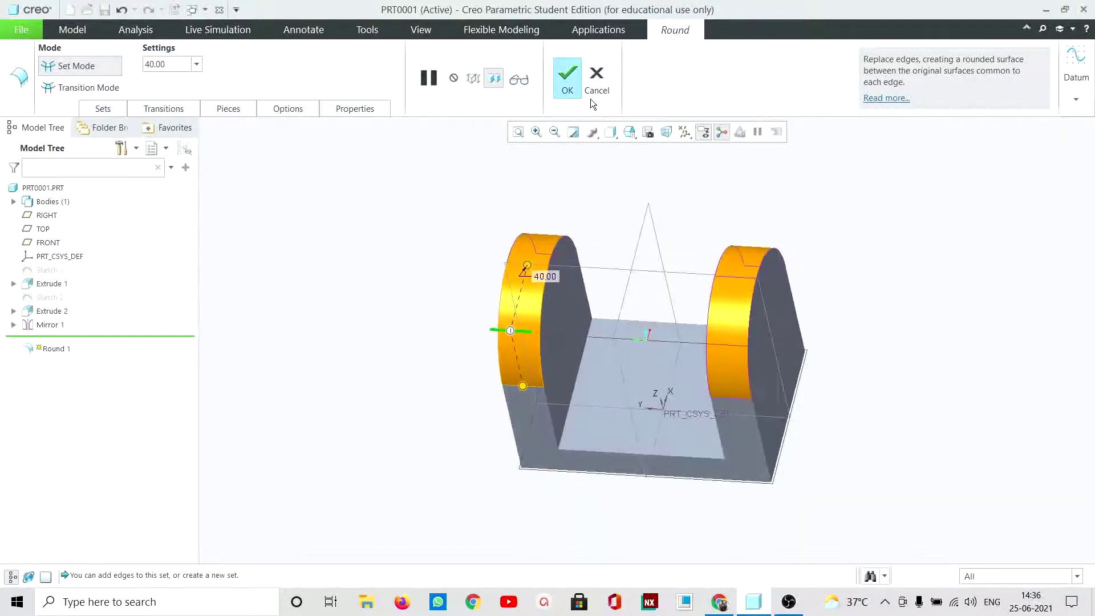
click(568, 77)
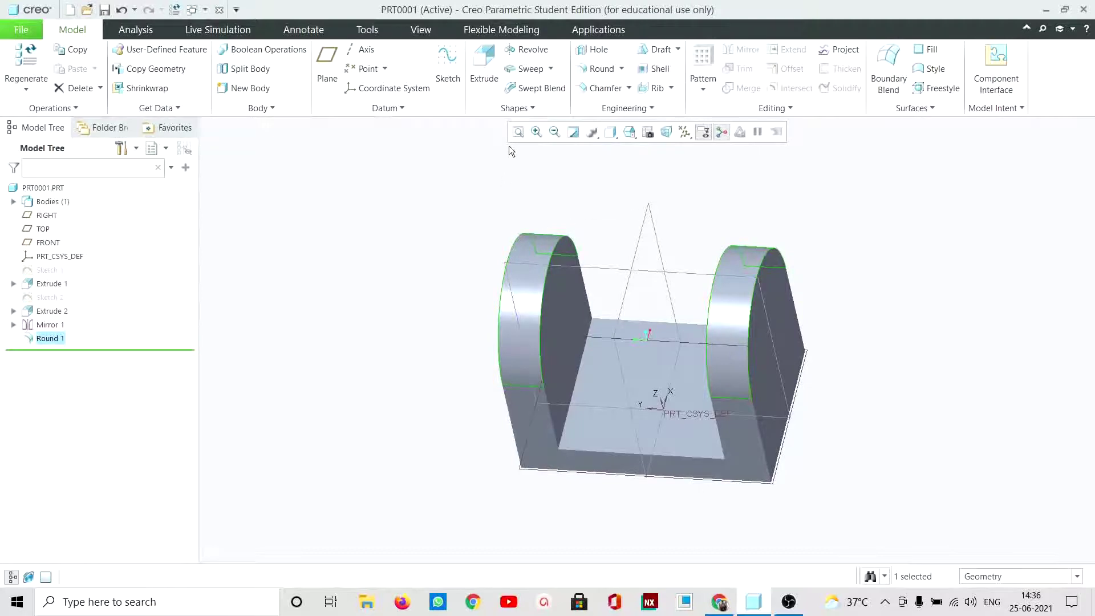
click(518, 133)
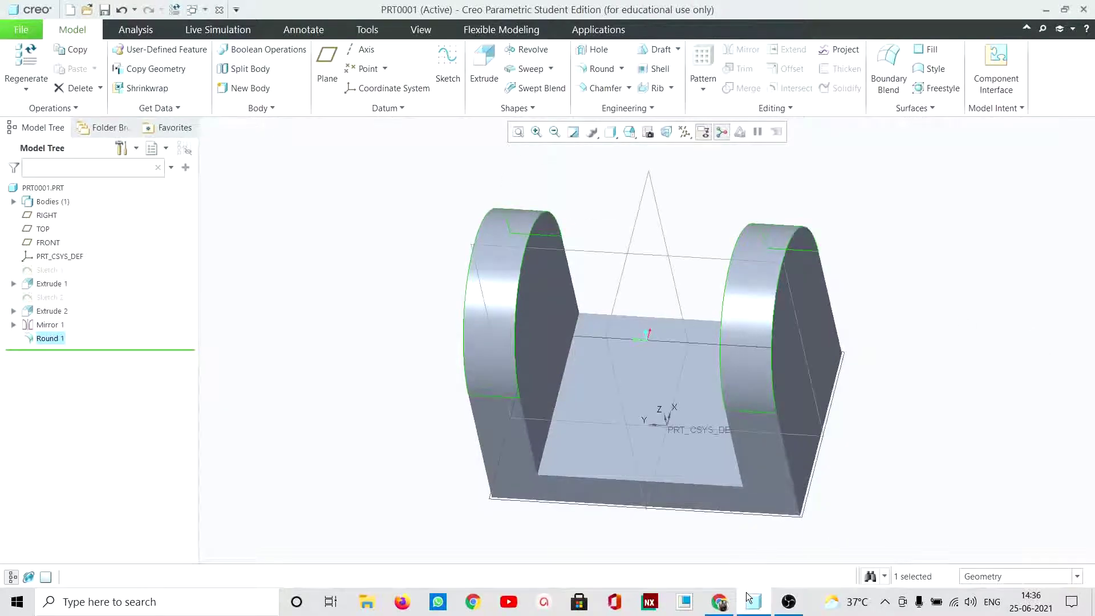
Switch to the reference drawing PDF in Chrome
click(723, 602)
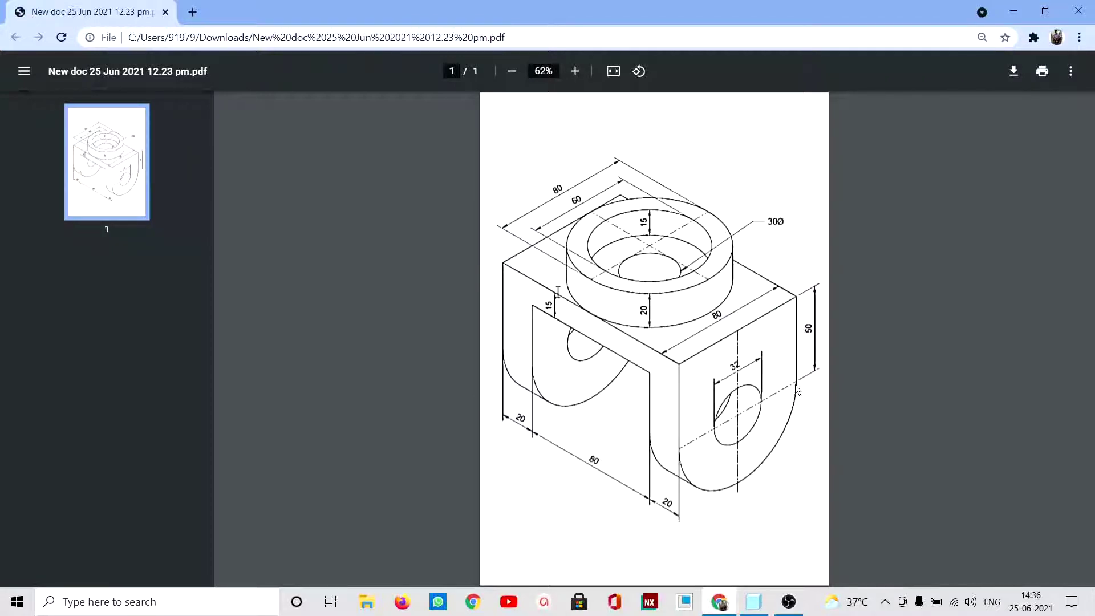
Start a face-on sketch on the right lug's outer face with a vertical centerline 50 from its flat edge
click(755, 600)
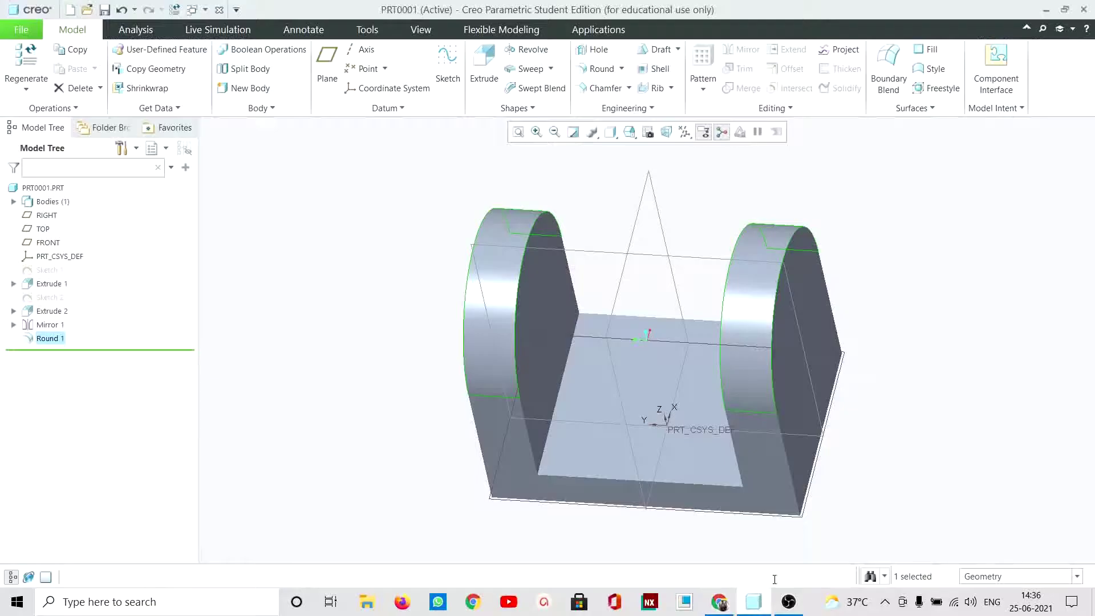
click(812, 330)
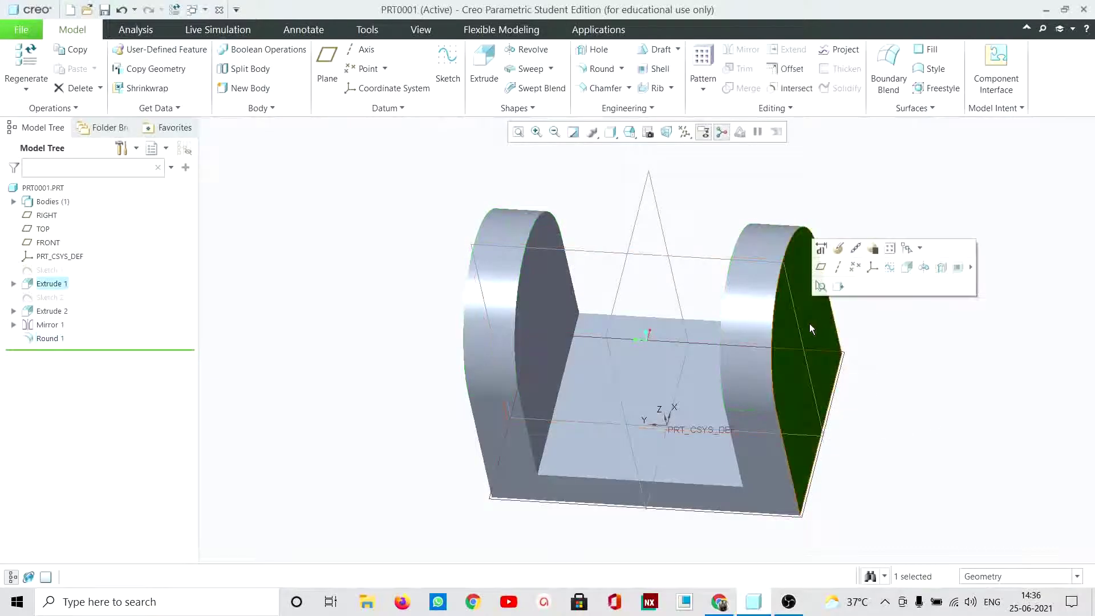
click(448, 60)
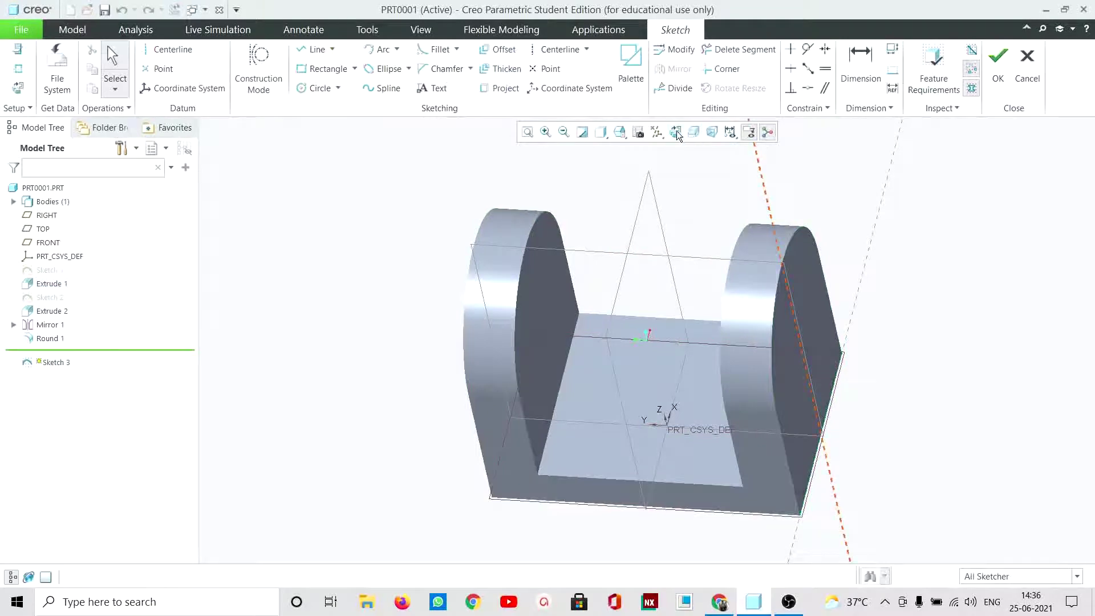
click(676, 132)
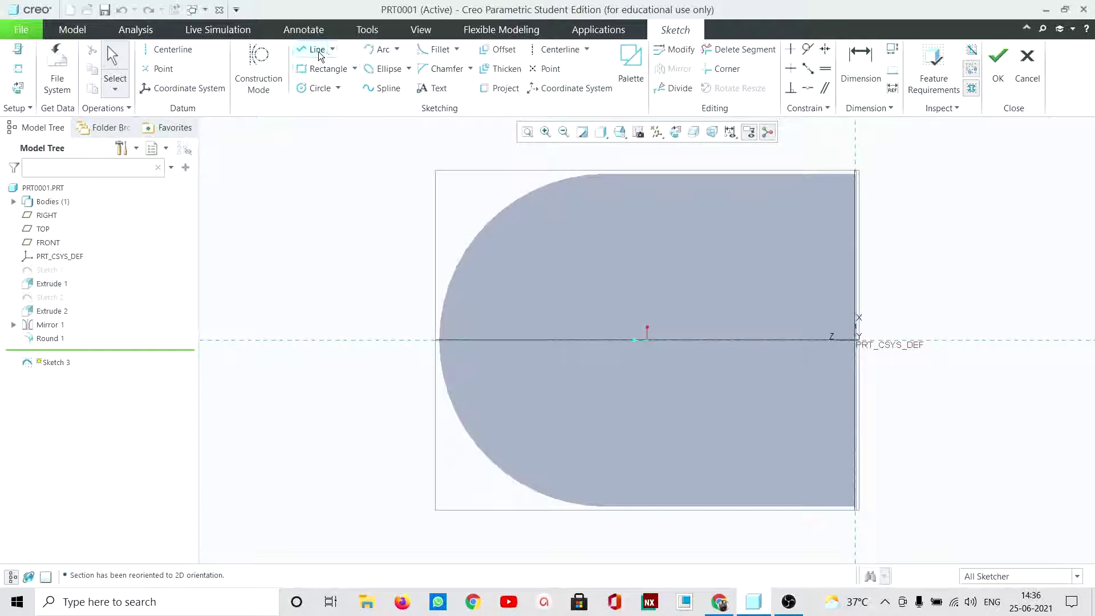
click(163, 51)
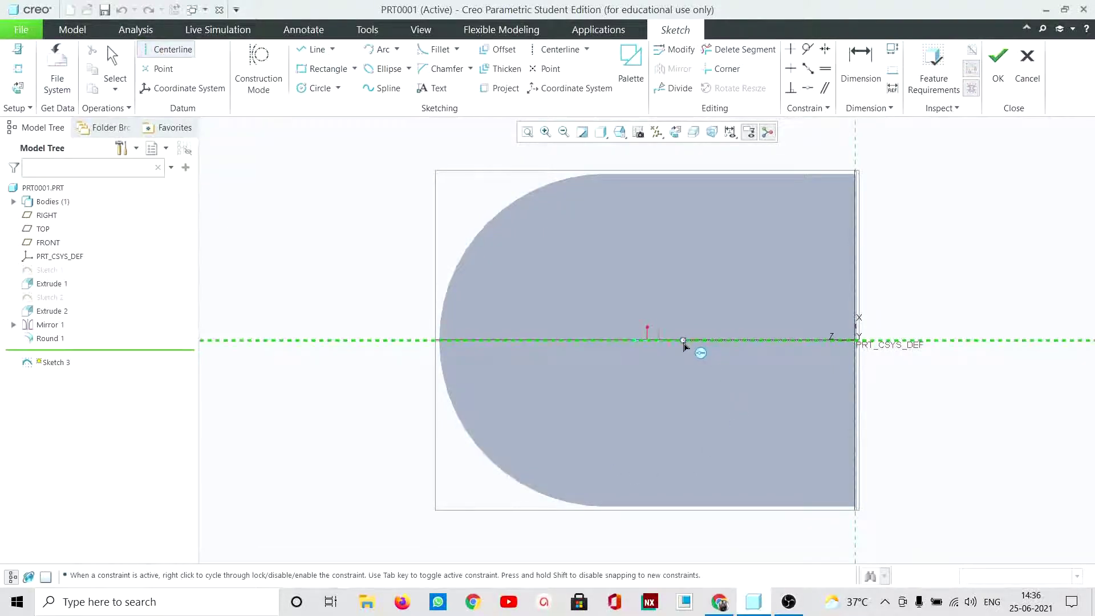
click(670, 341)
click(678, 442)
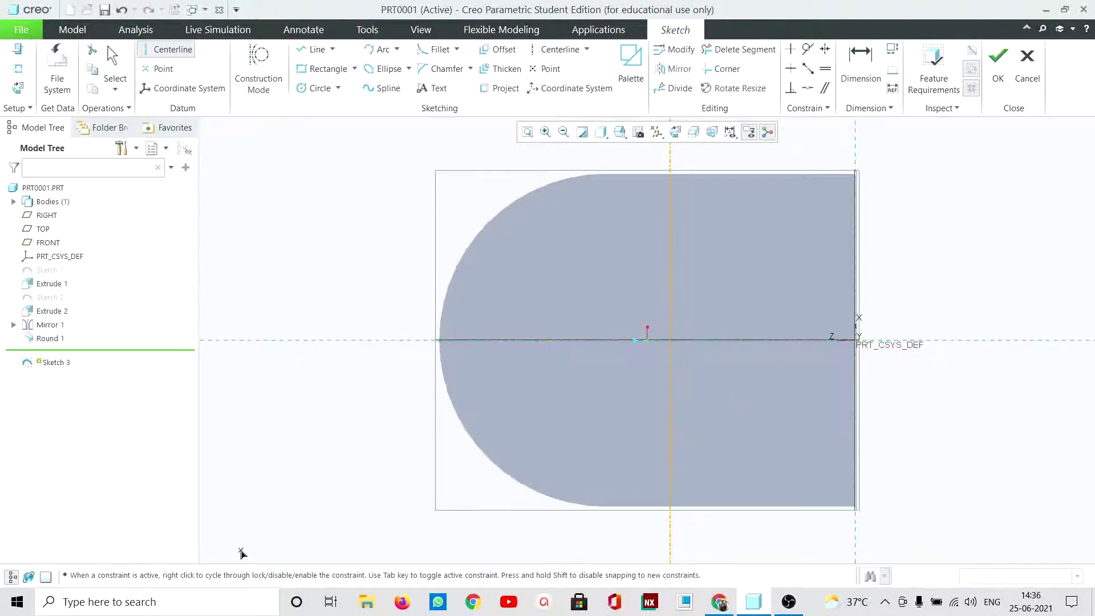
middle_click(241, 550)
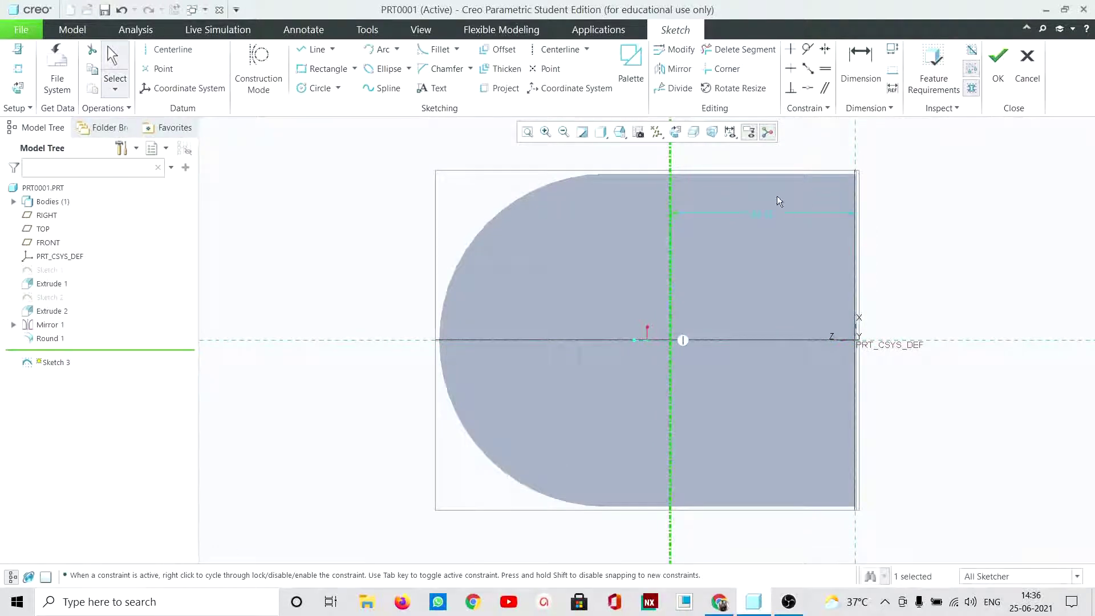
double_click(758, 212)
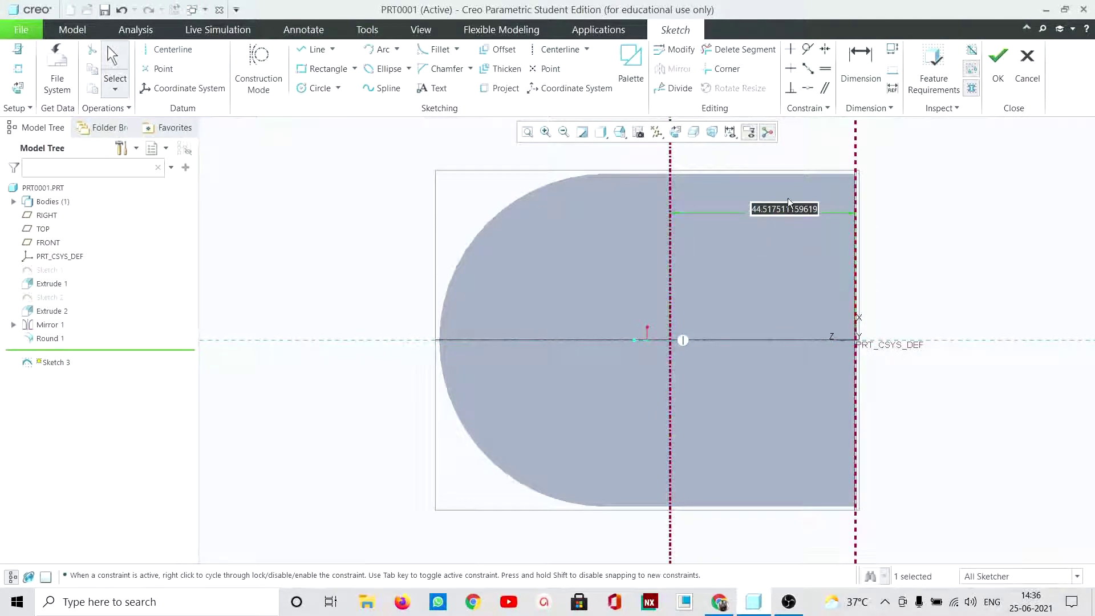
text(50)
key(Return)
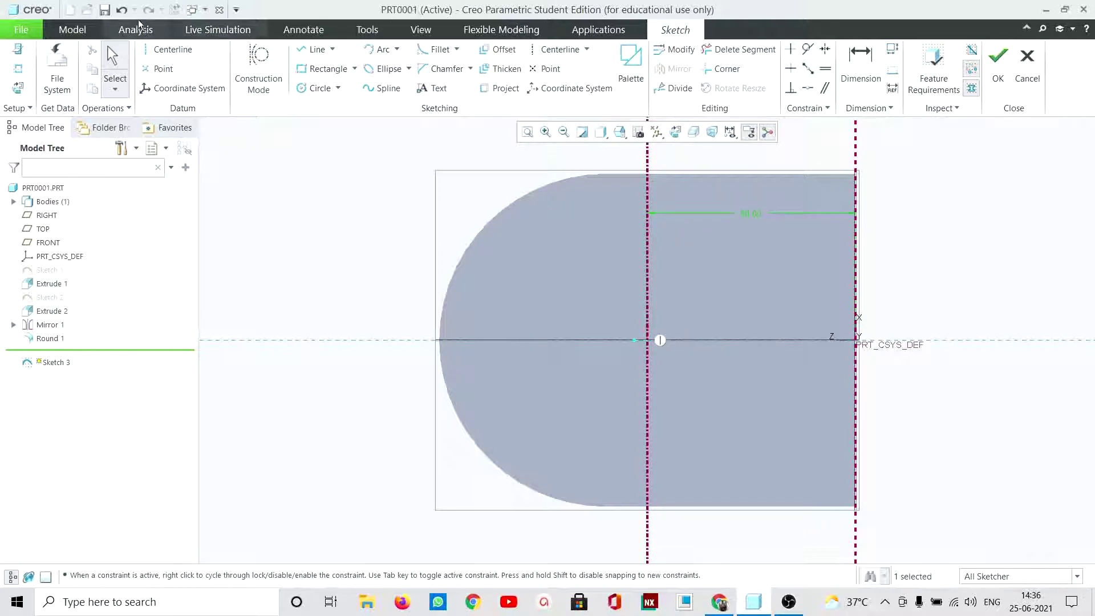
Draw a 32-diameter circle at the centerline intersection and finish the sketch
click(318, 88)
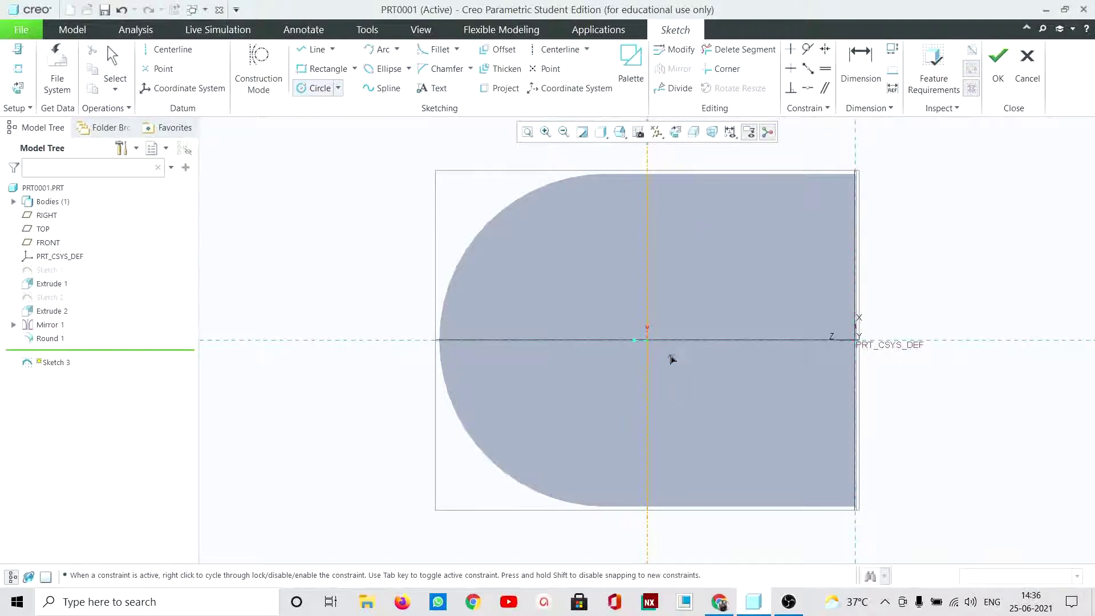
click(647, 340)
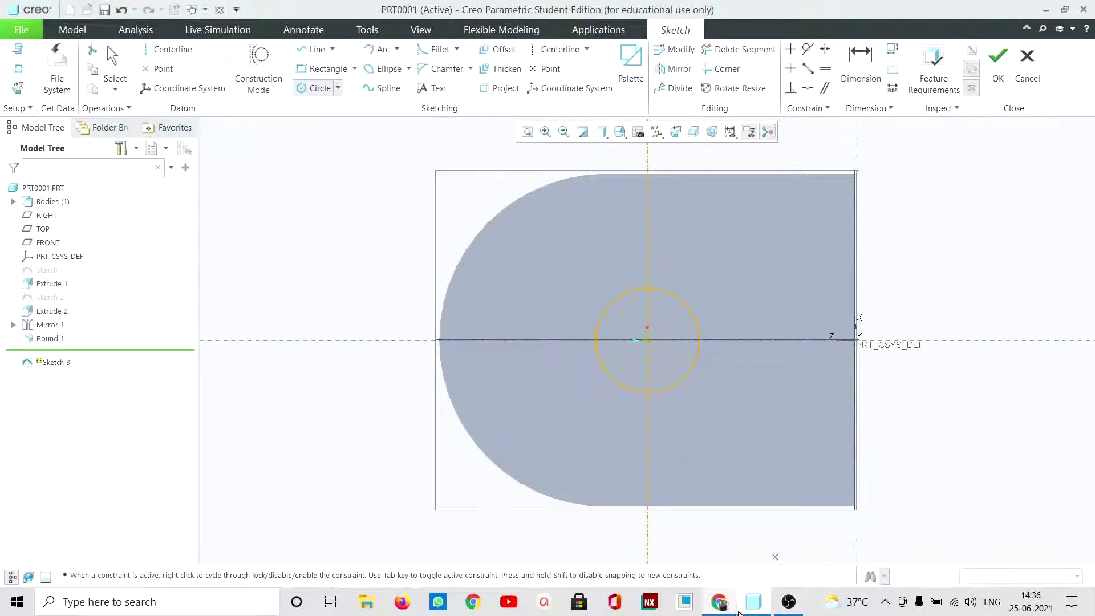
click(727, 609)
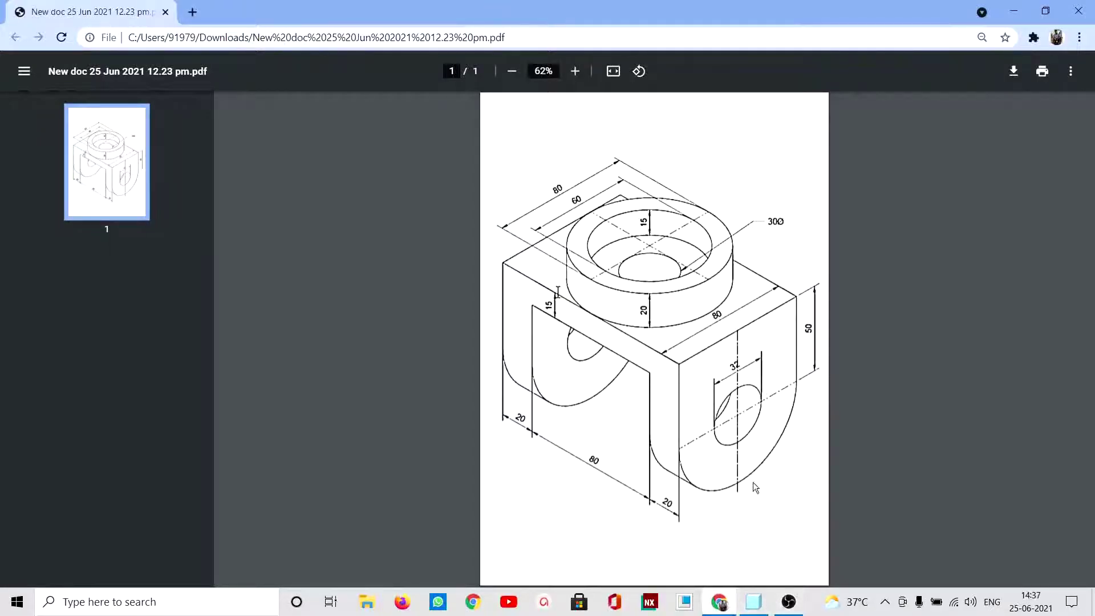
click(754, 601)
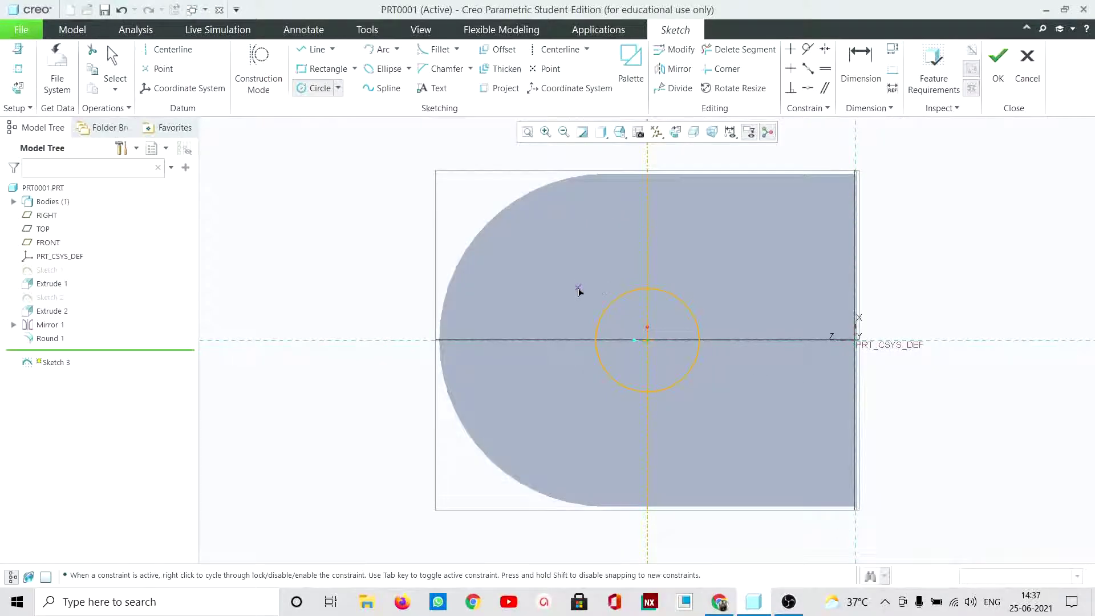
middle_click(578, 291)
double_click(577, 290)
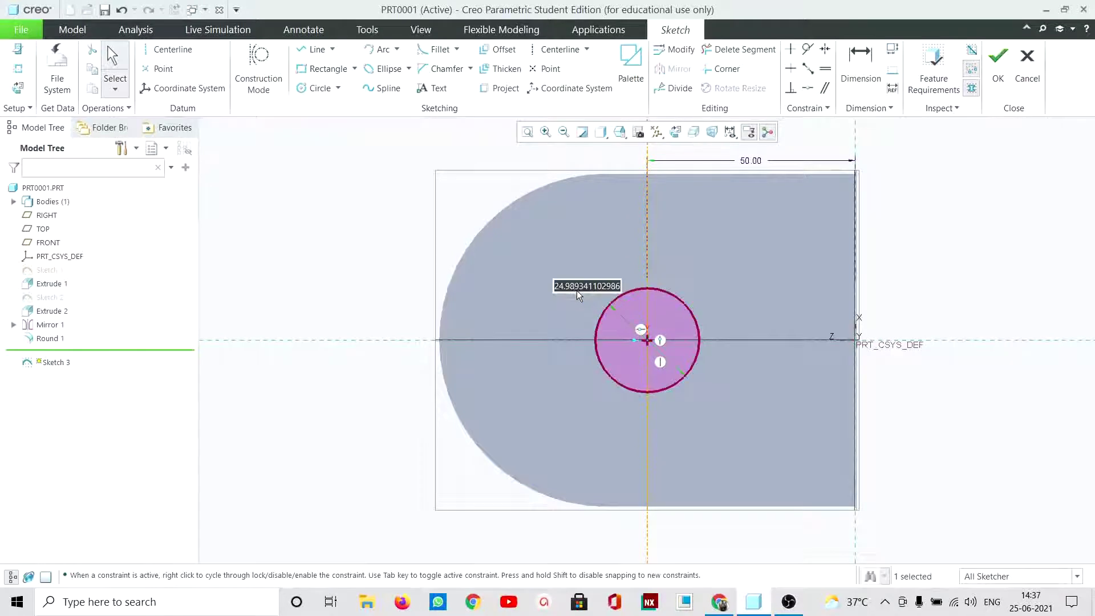
text(32)
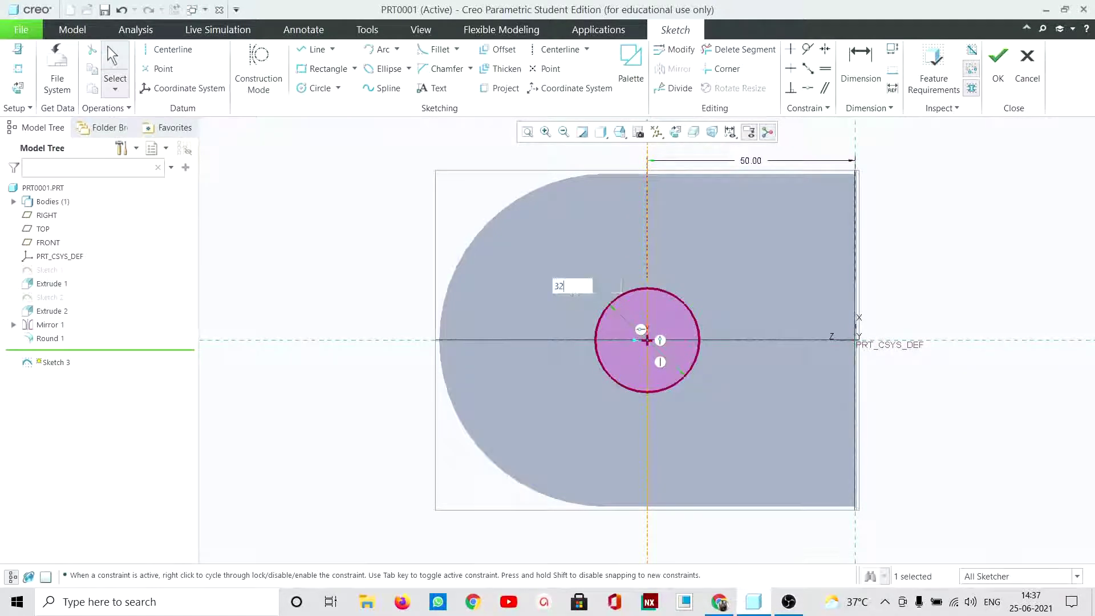
key(Return)
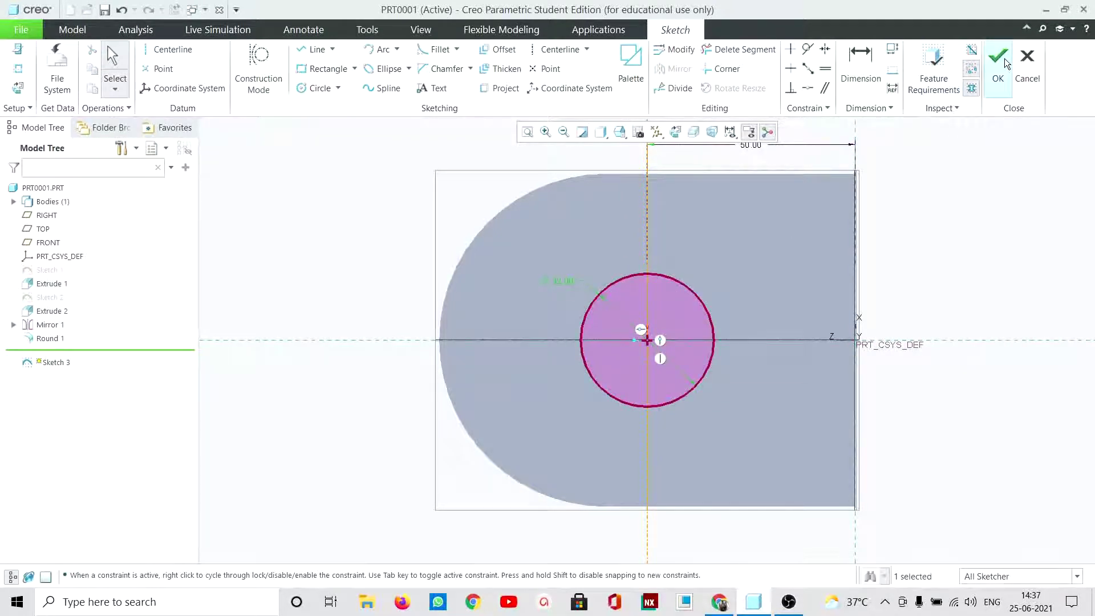
click(999, 62)
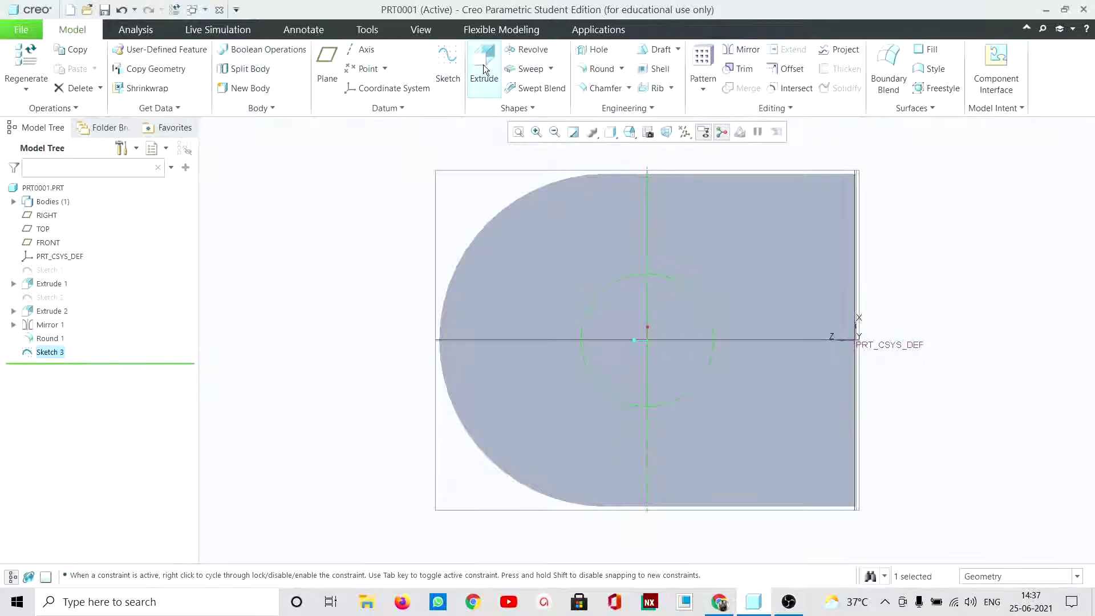
Extrude the 32-diameter circle as a symmetric cut, 334.90 deep, through both lugs
click(483, 67)
mouse_move(983, 451)
middle_down()
mouse_move(972, 446)
mouse_move(1042, 438)
middle_up()
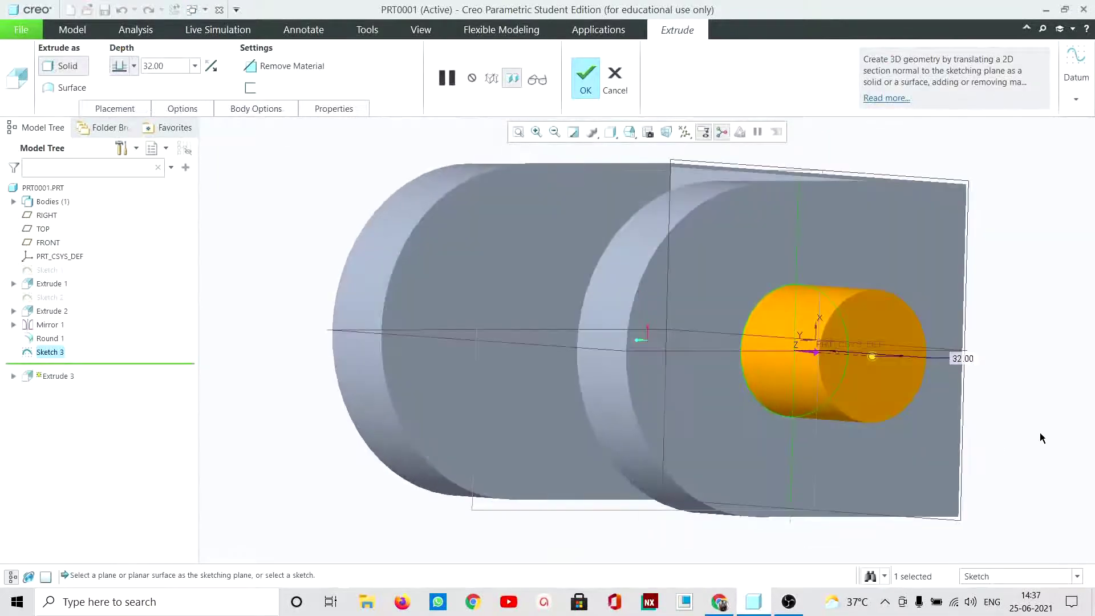
click(132, 68)
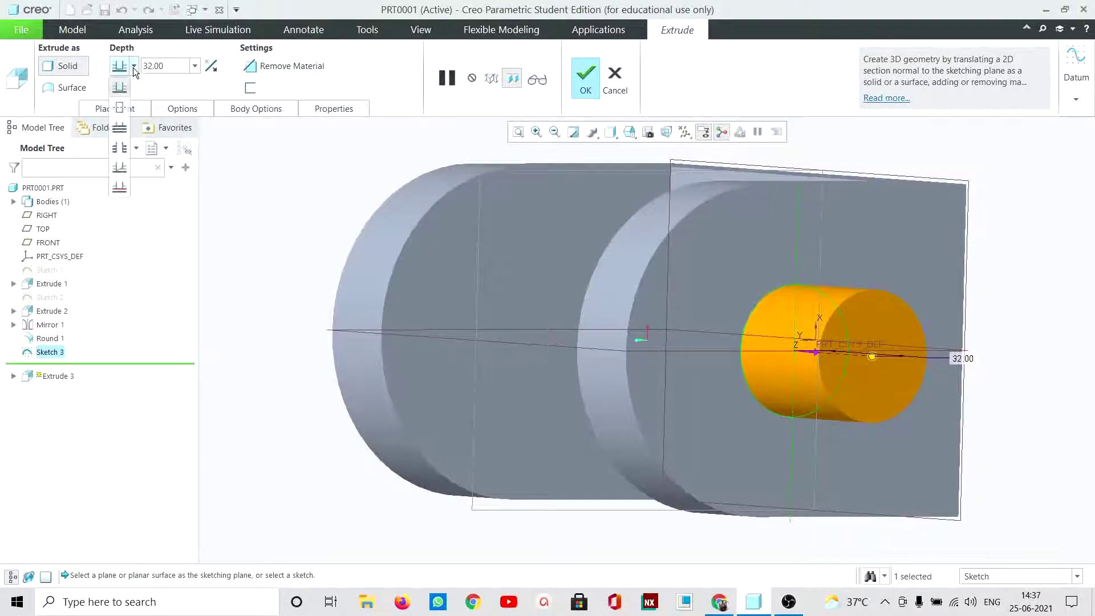
click(122, 108)
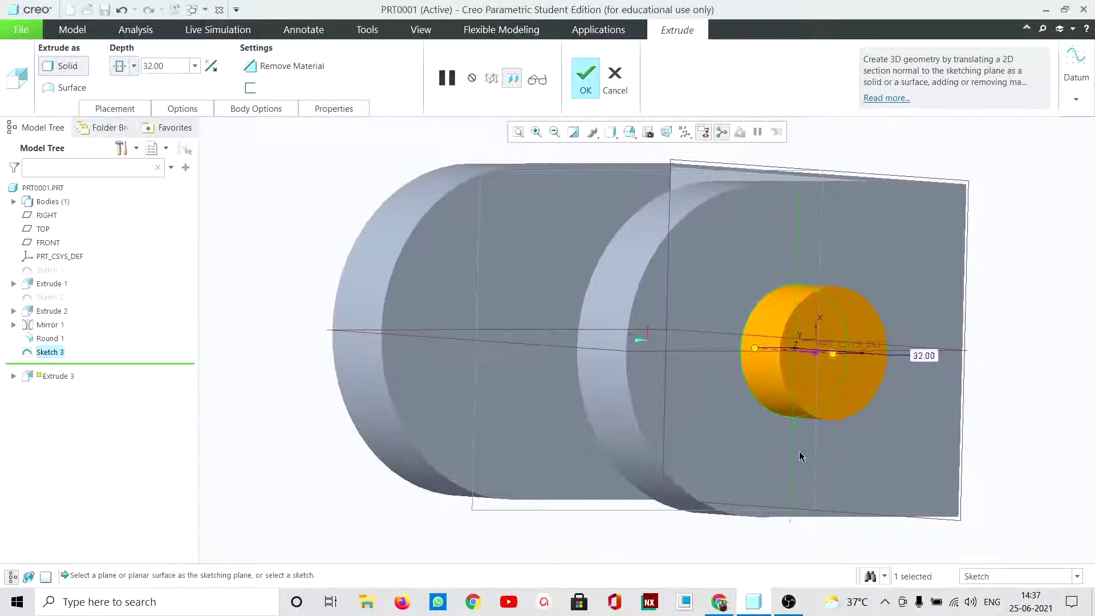
middle_drag(1014, 451, 1047, 425)
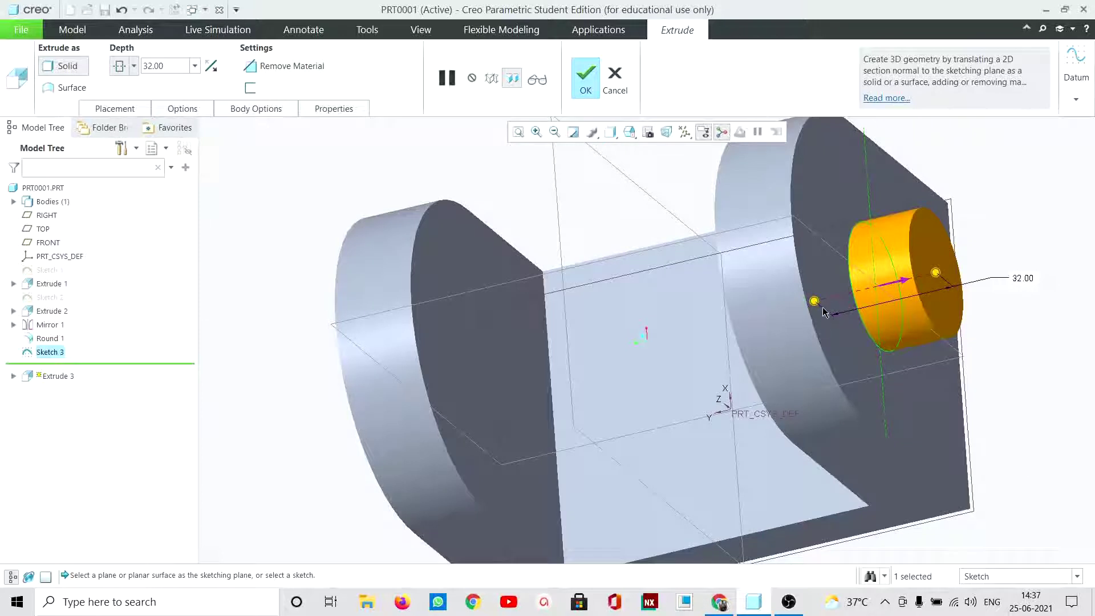
drag(816, 307, 518, 360)
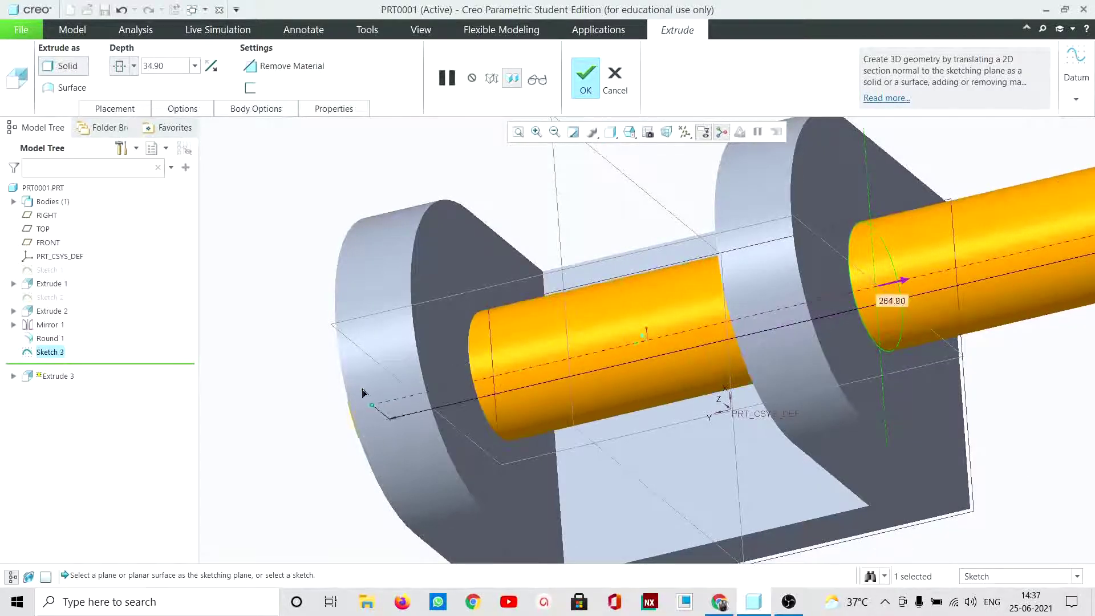
drag(518, 359, 239, 436)
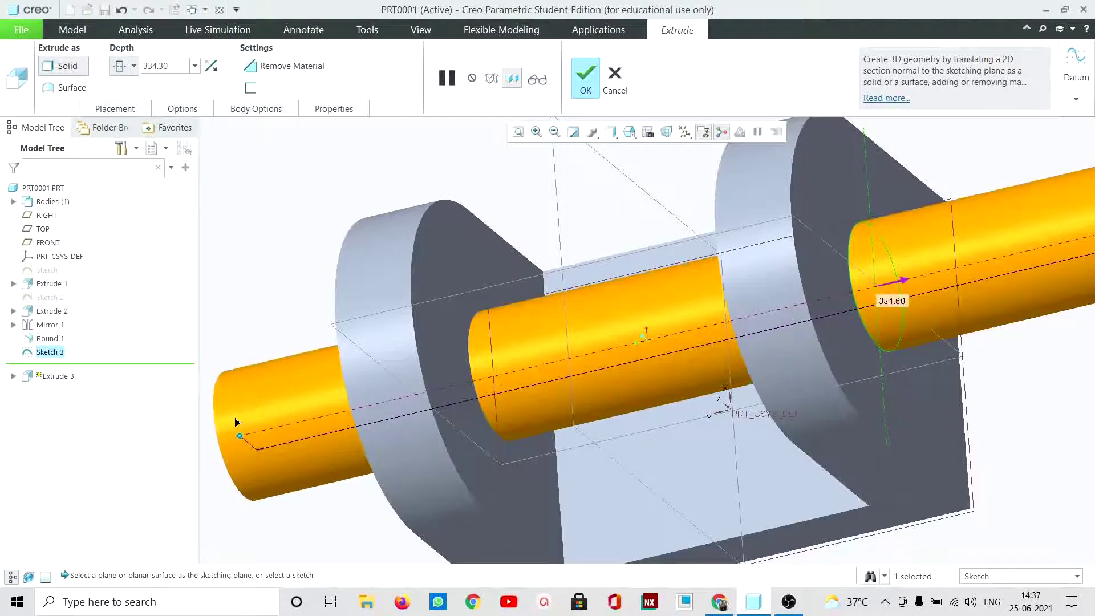
click(270, 66)
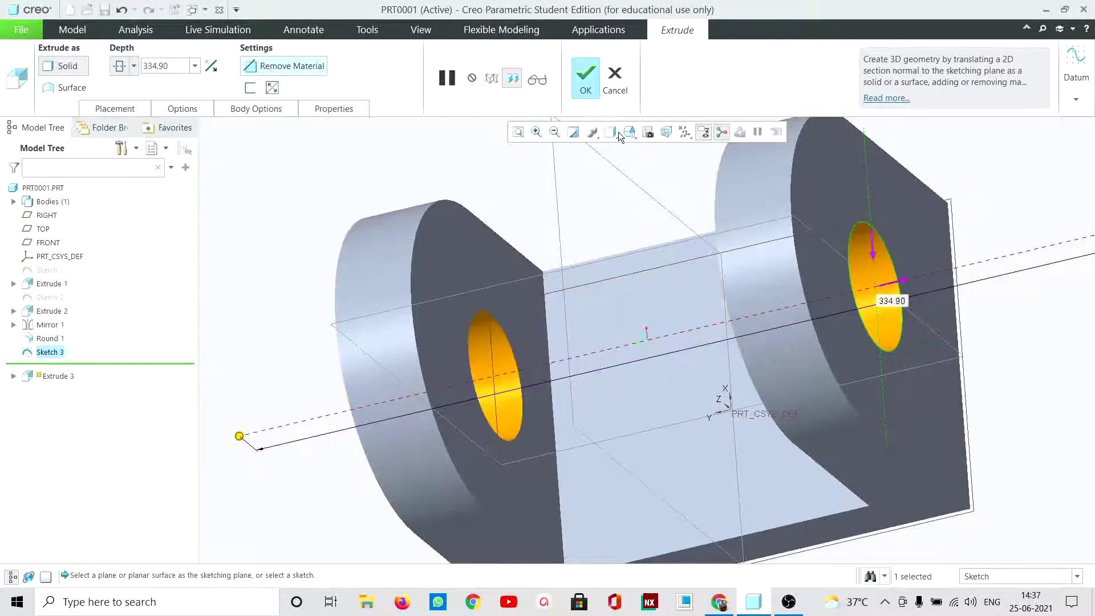
click(582, 91)
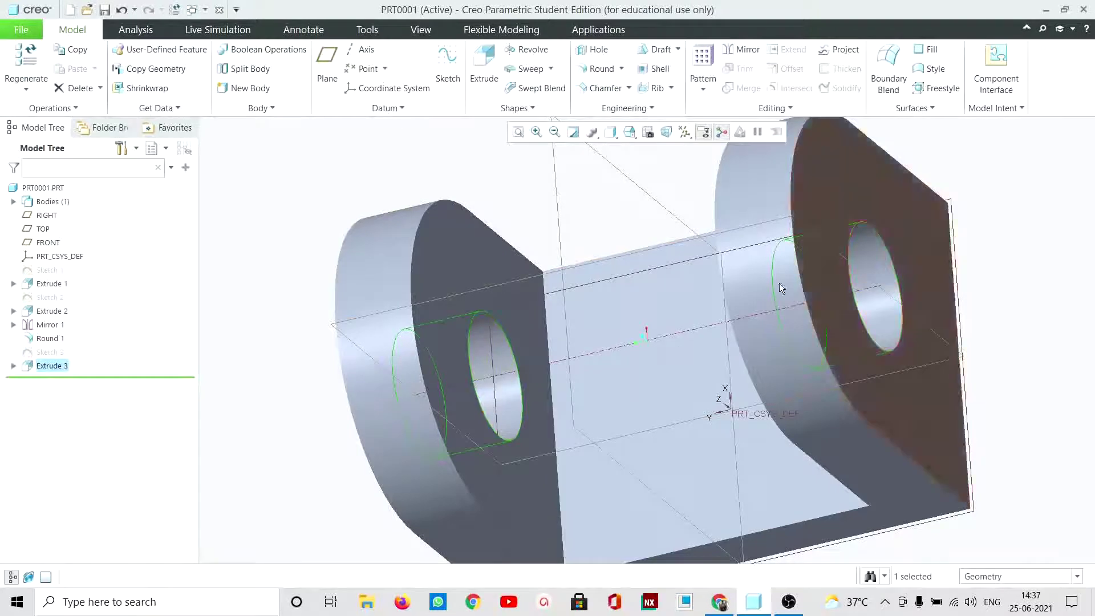
click(515, 136)
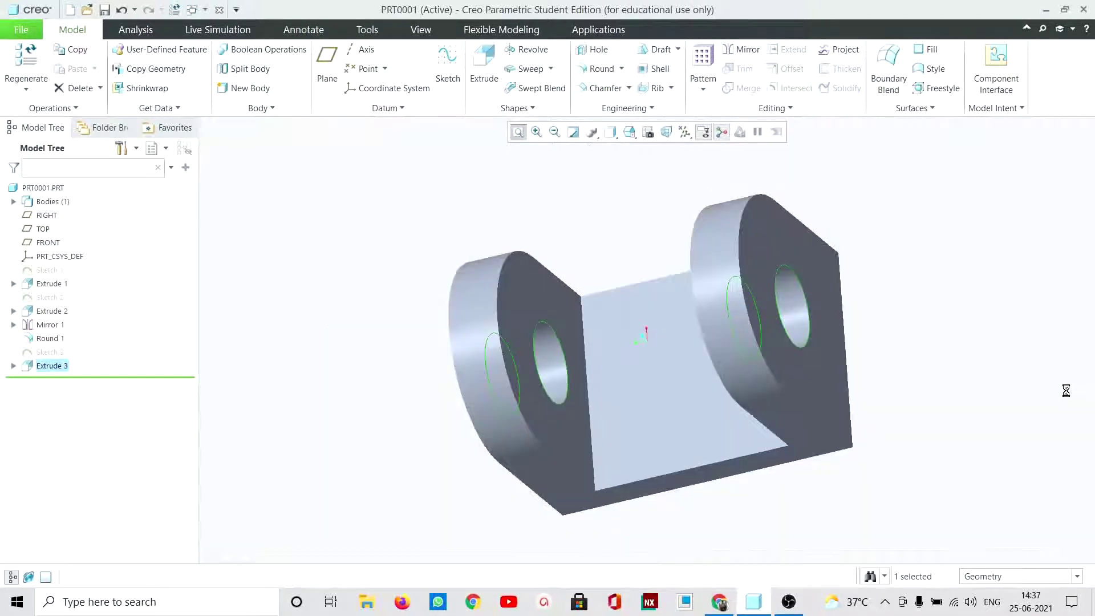
mouse_move(1066, 391)
middle_down()
mouse_move(954, 399)
mouse_move(888, 420)
mouse_move(553, 259)
middle_up()
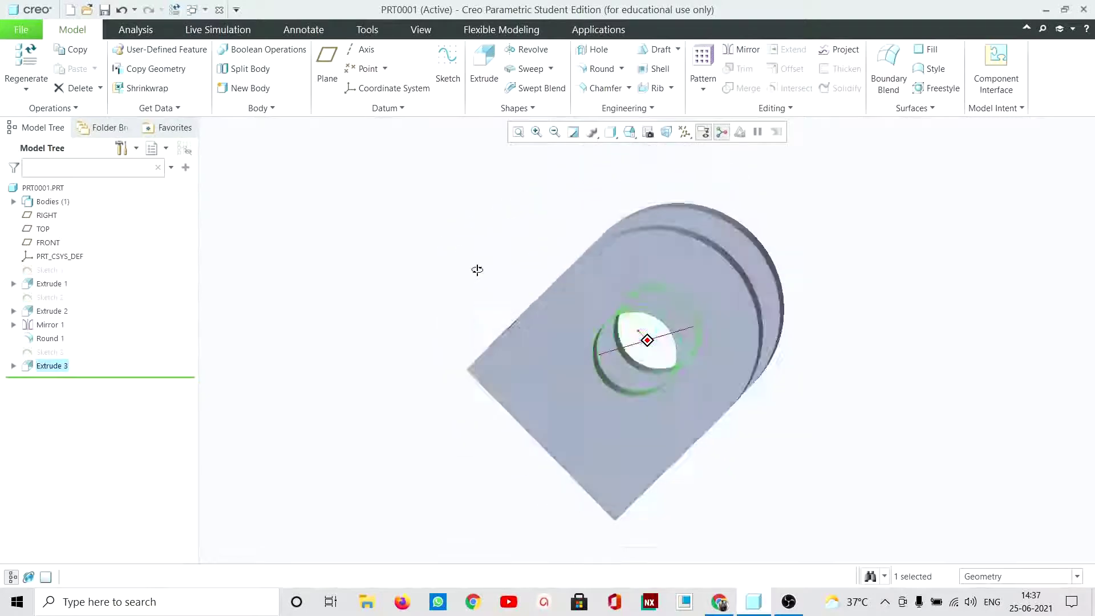
middle_drag(554, 259, 440, 212)
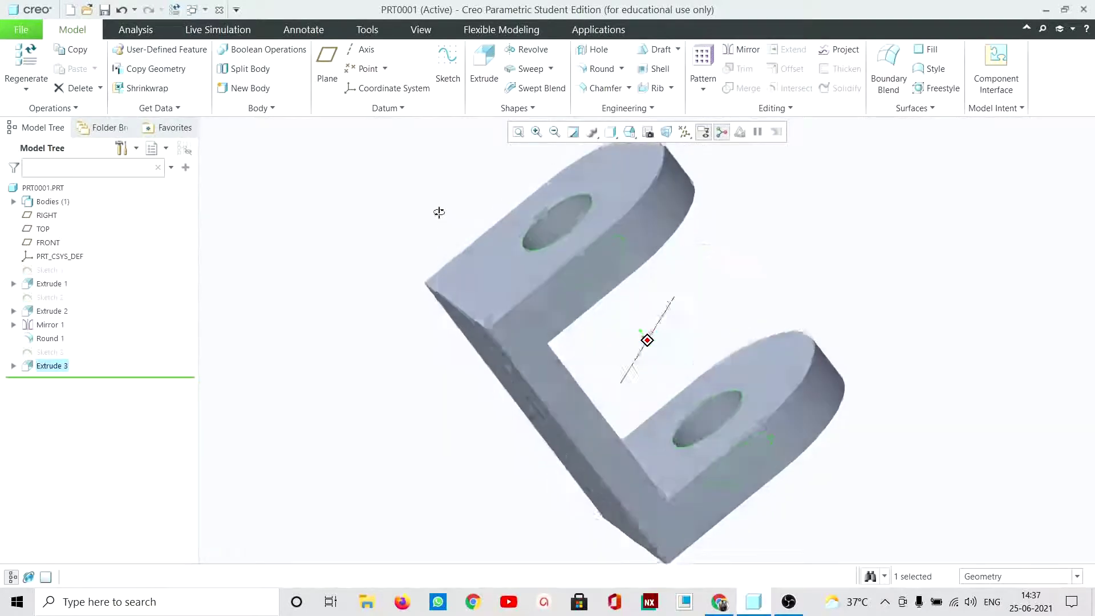
click(719, 602)
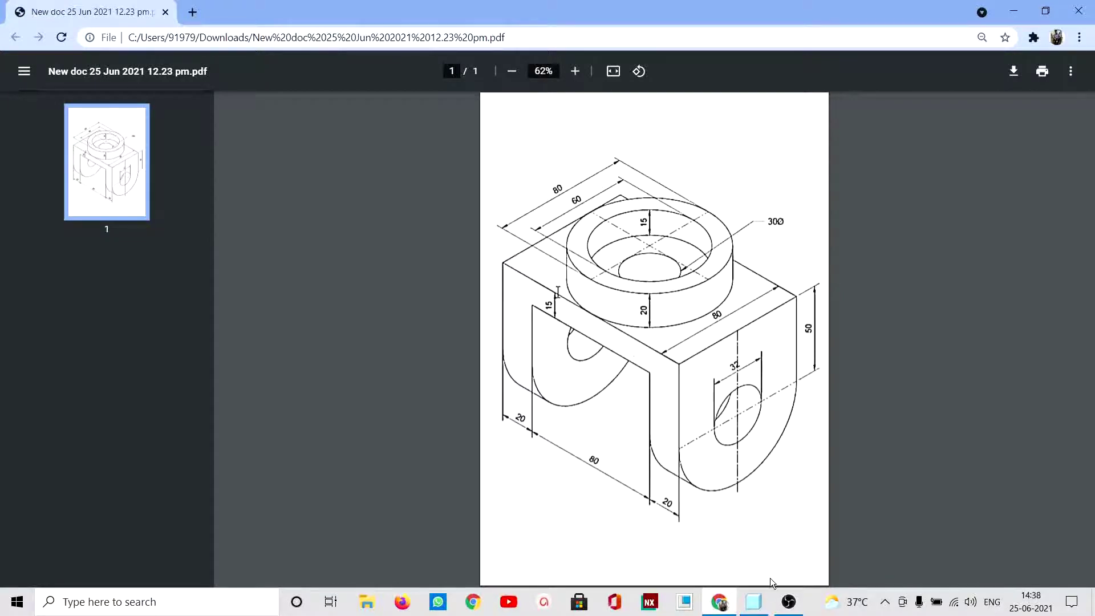
click(759, 600)
Start a face-on sketch on the block's flat outer face
middle_drag(1021, 474, 1083, 413)
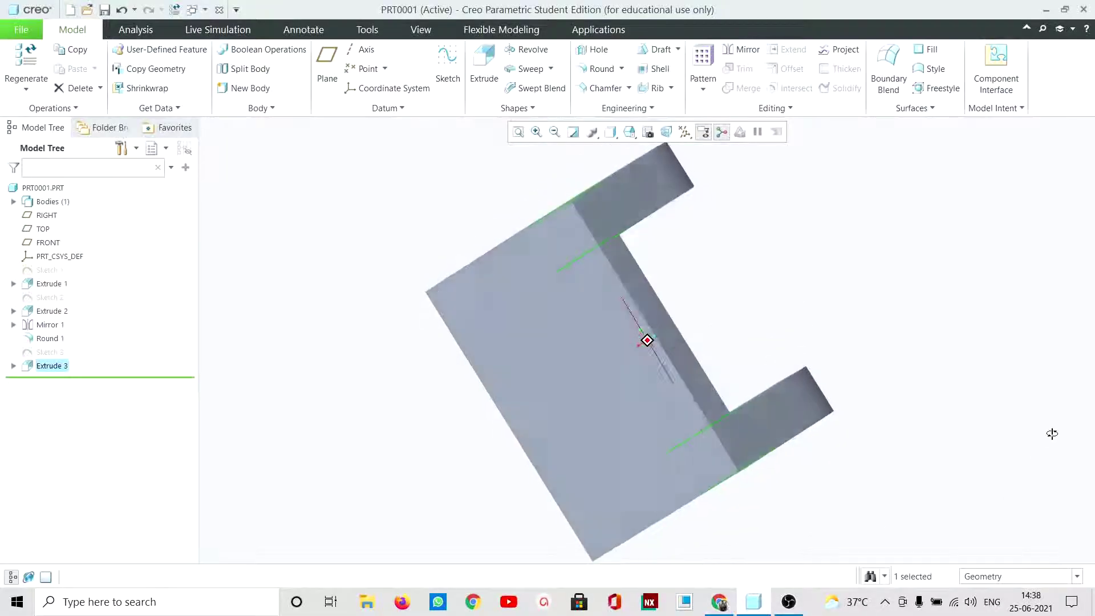
click(677, 258)
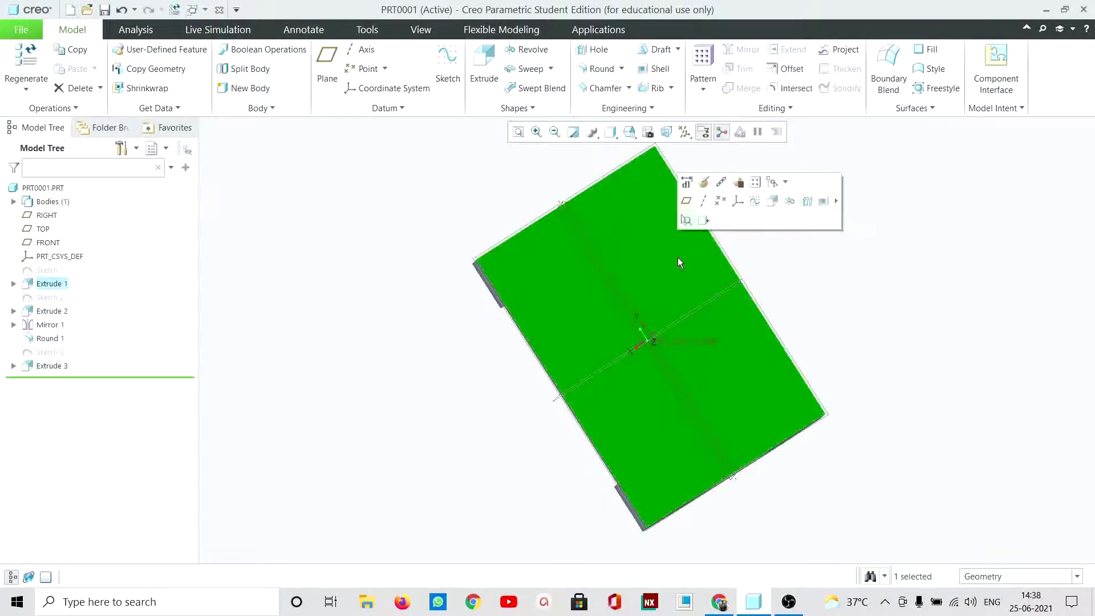
click(448, 62)
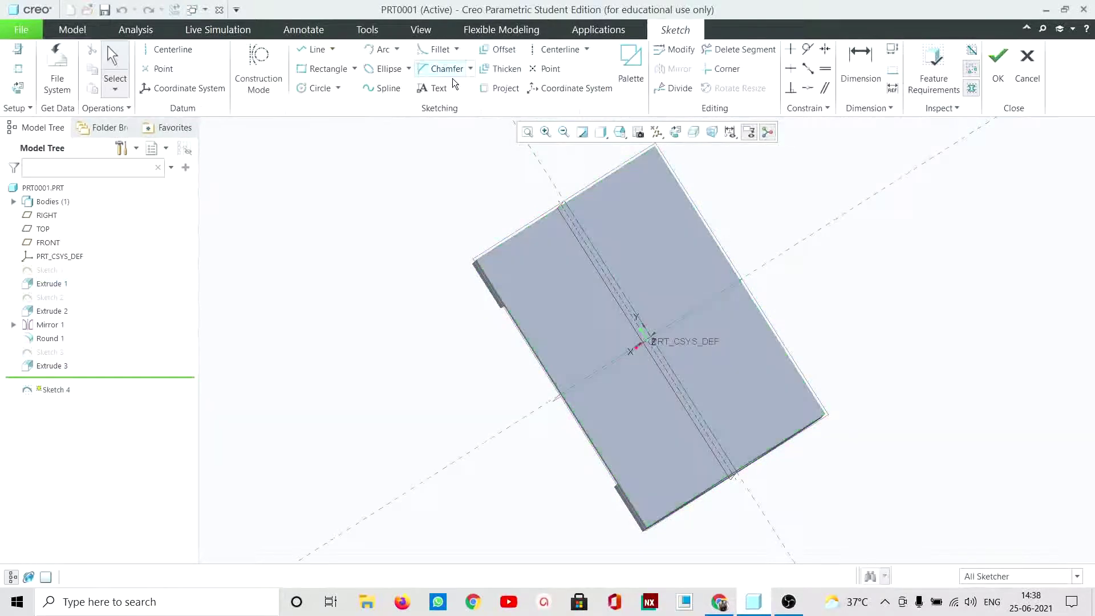
click(676, 132)
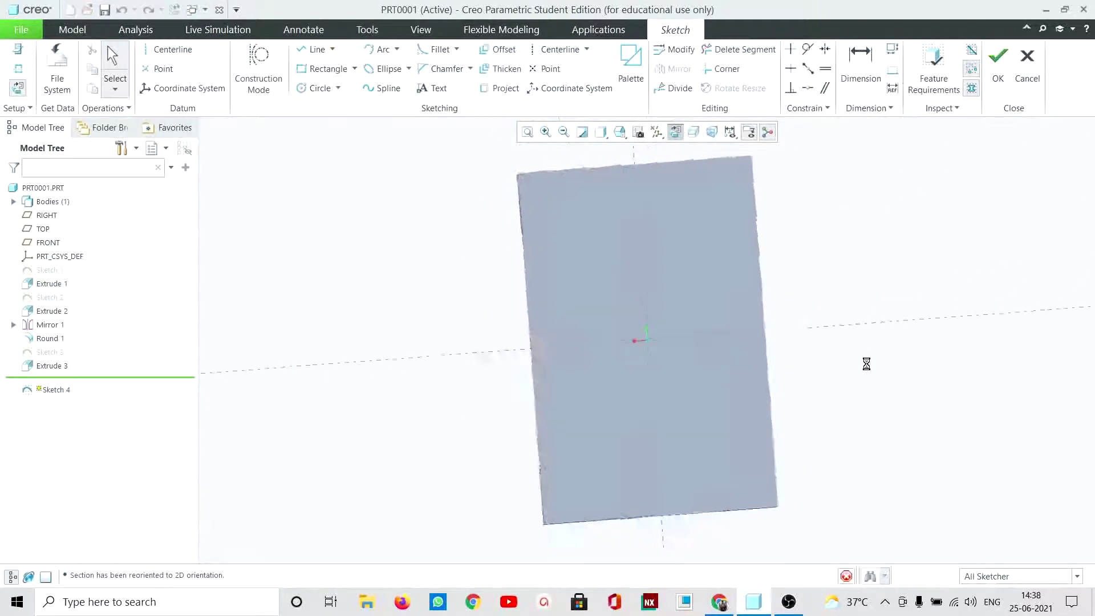
Draw an 80-diameter centre-and-point circle at the origin and extrude it
click(338, 89)
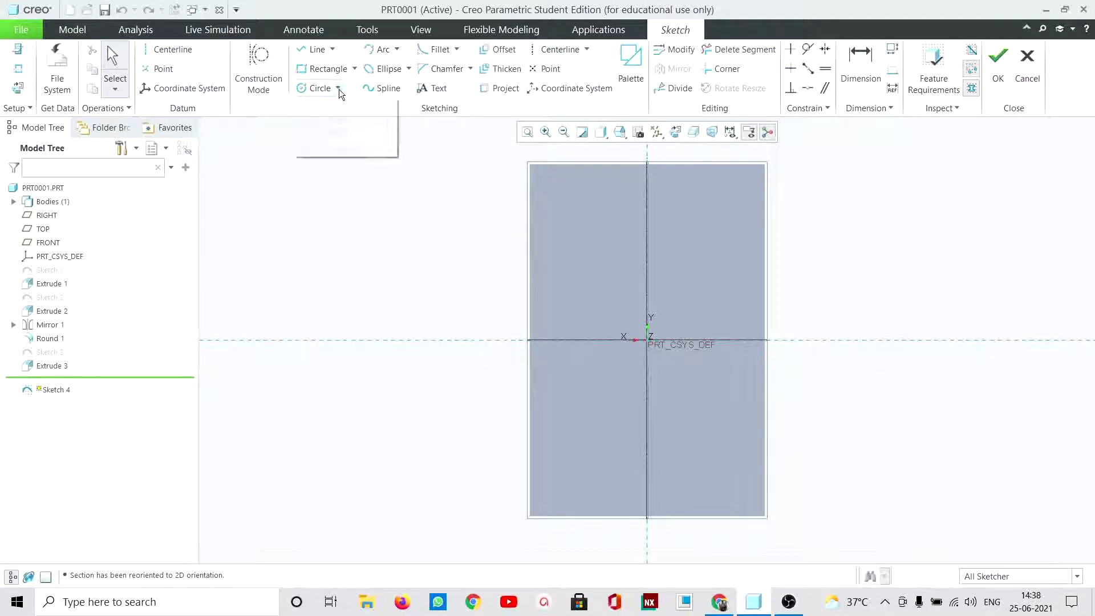
click(343, 105)
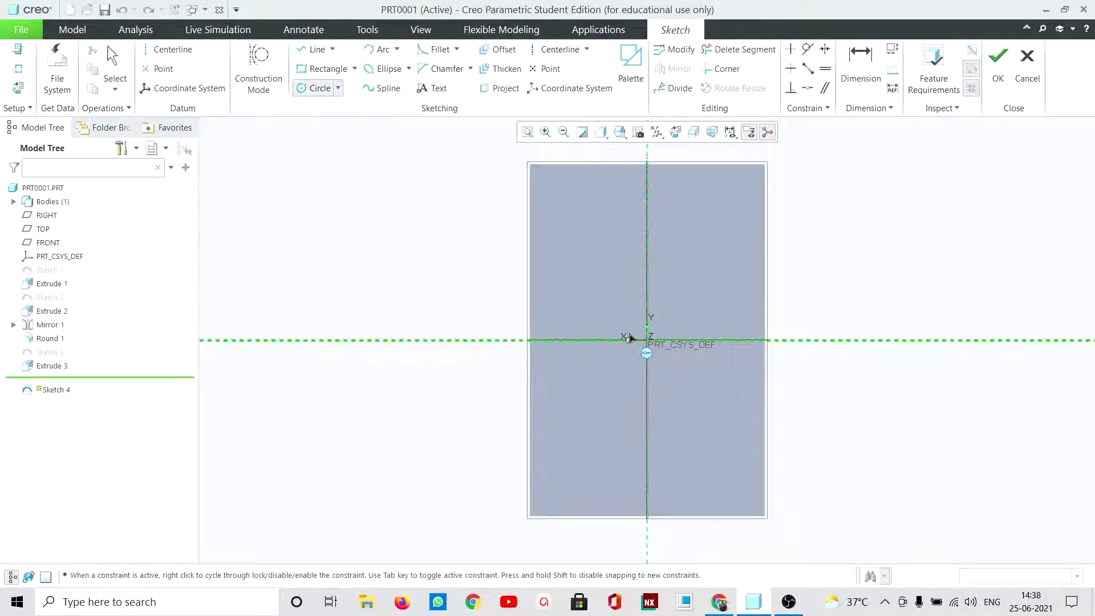
click(647, 341)
click(690, 435)
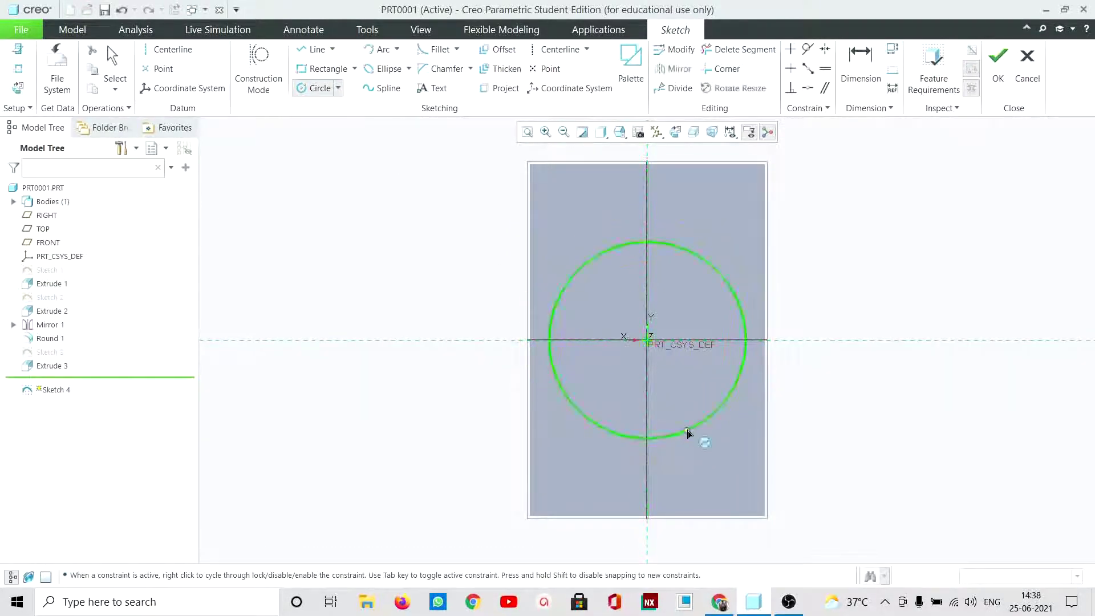
middle_click(692, 434)
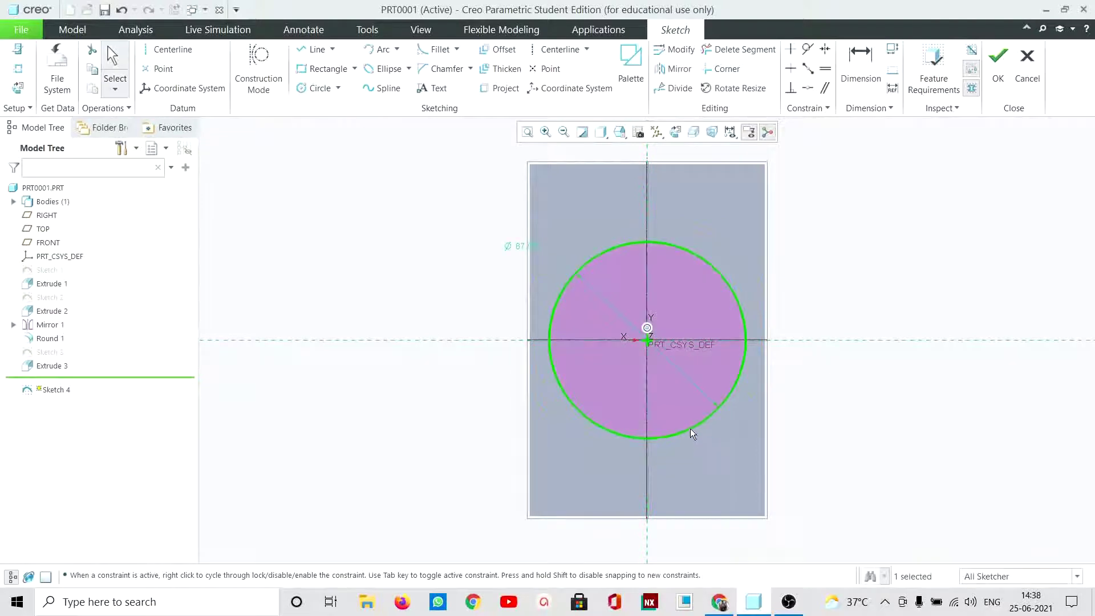
double_click(519, 249)
text(80)
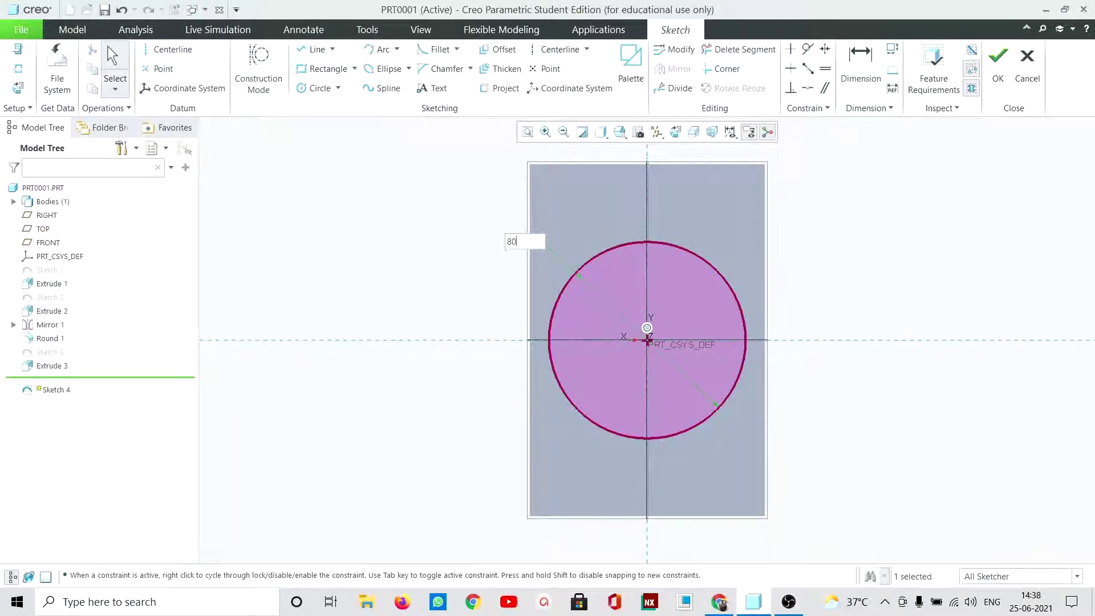
key(Return)
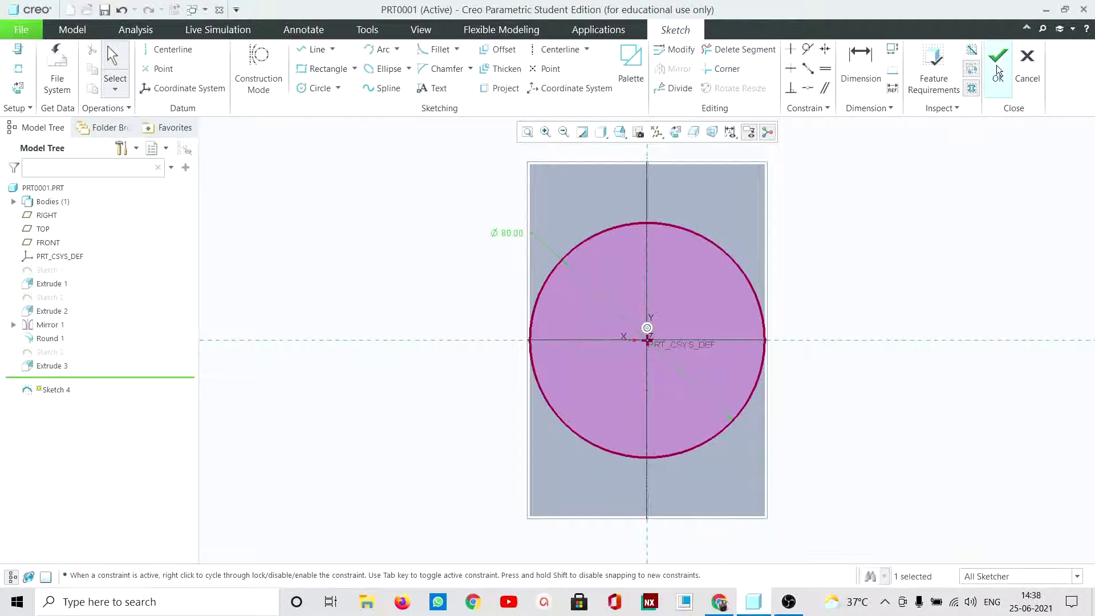
click(998, 60)
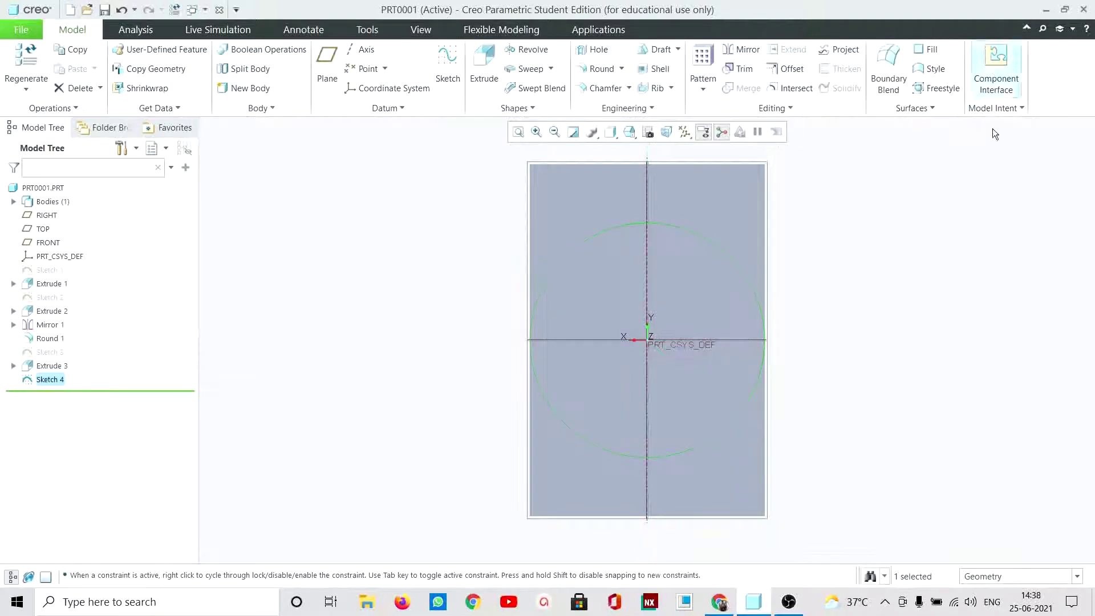
click(478, 68)
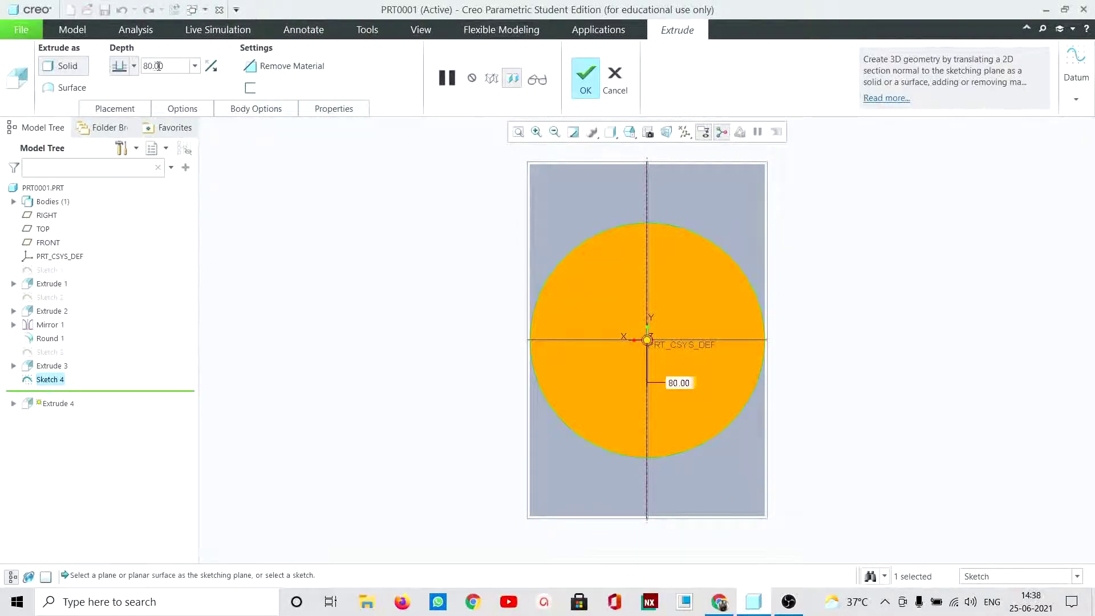
Set the 80-diameter boss extrusion to 20 deep and complete it
double_click(163, 65)
text(20)
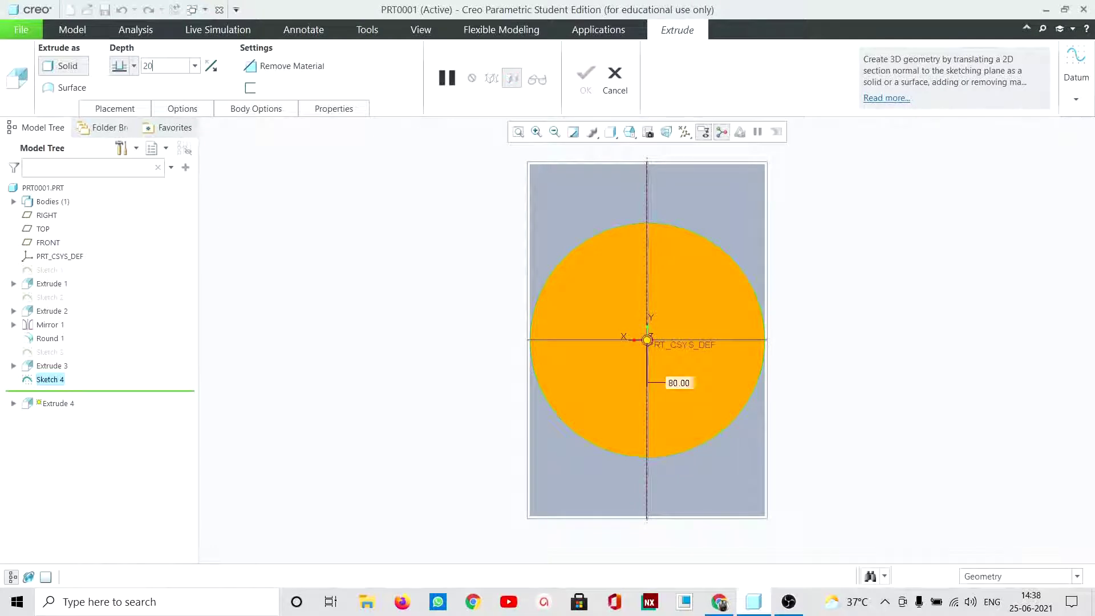
key(Return)
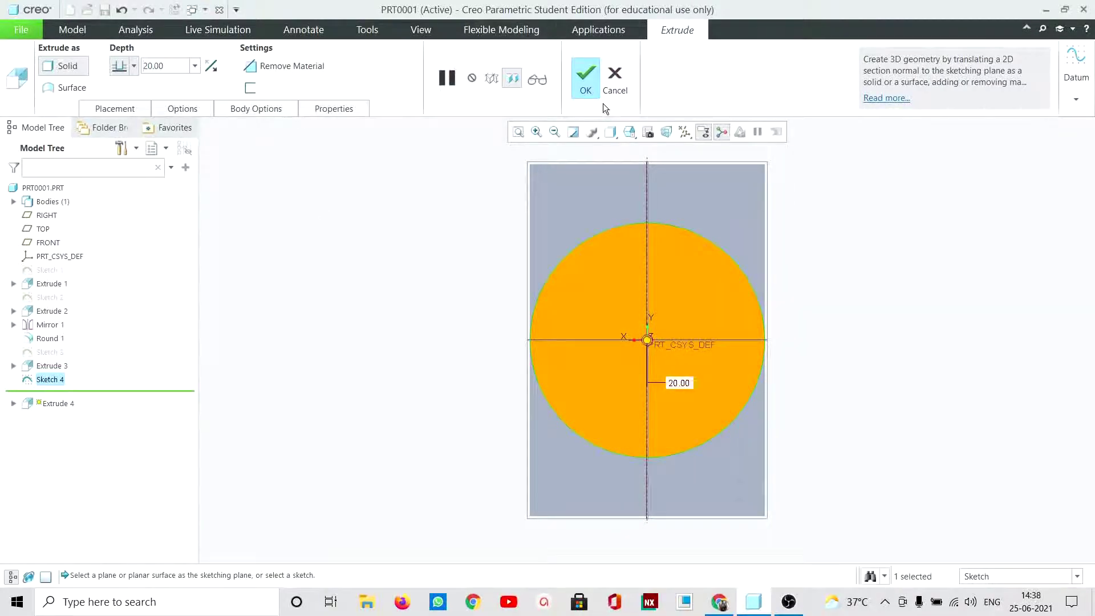
click(590, 85)
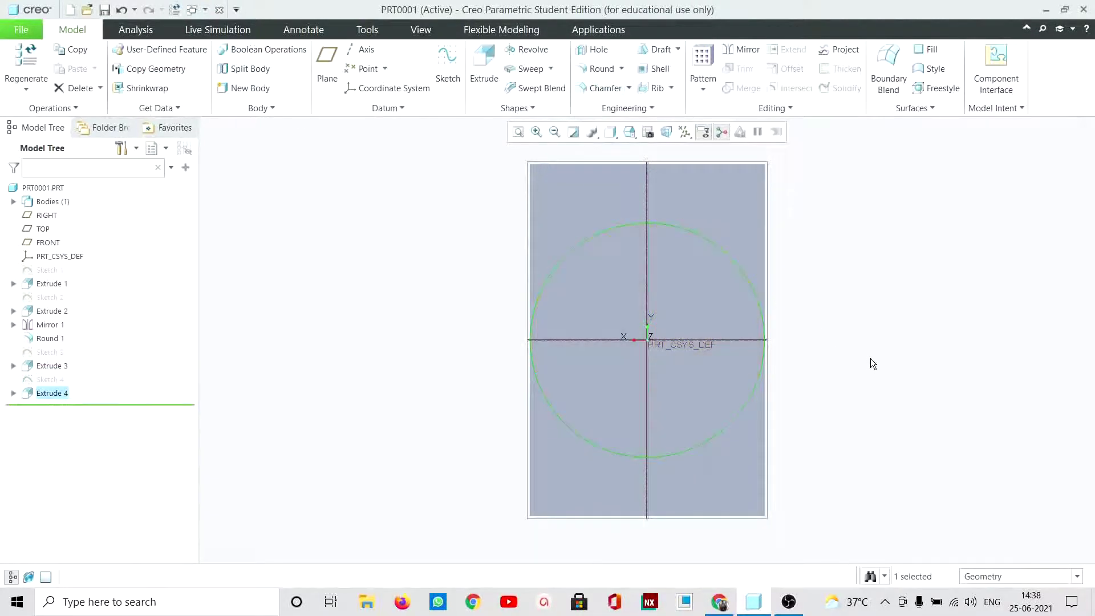
mouse_move(871, 359)
middle_down()
mouse_move(887, 325)
mouse_move(875, 362)
middle_up()
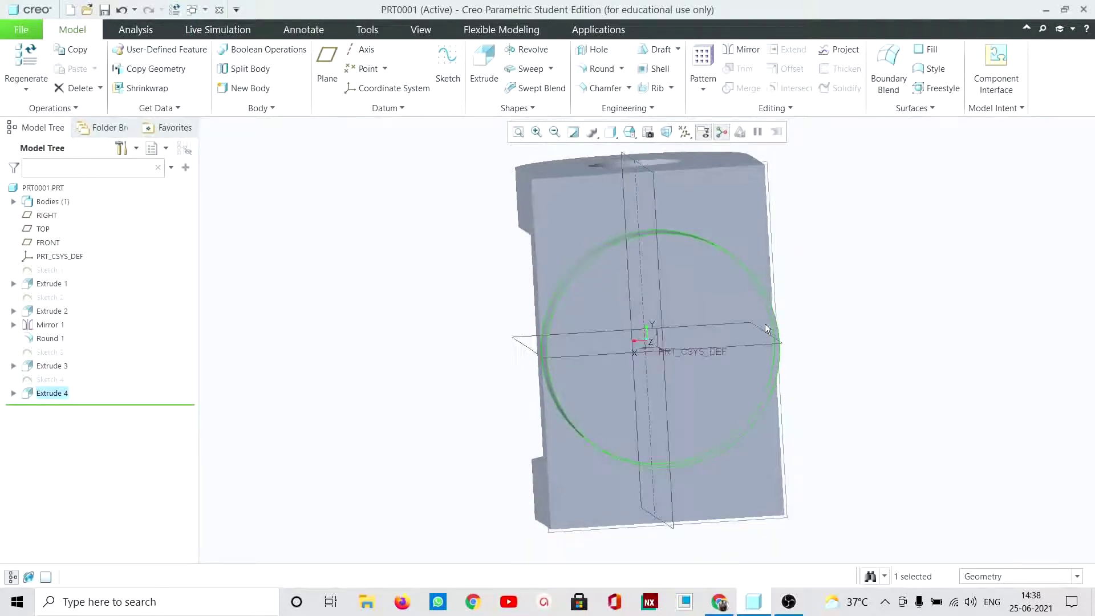
Open a face-on sketch on the boss face, begin a circle at the origin, and consult the reference PDF
click(716, 307)
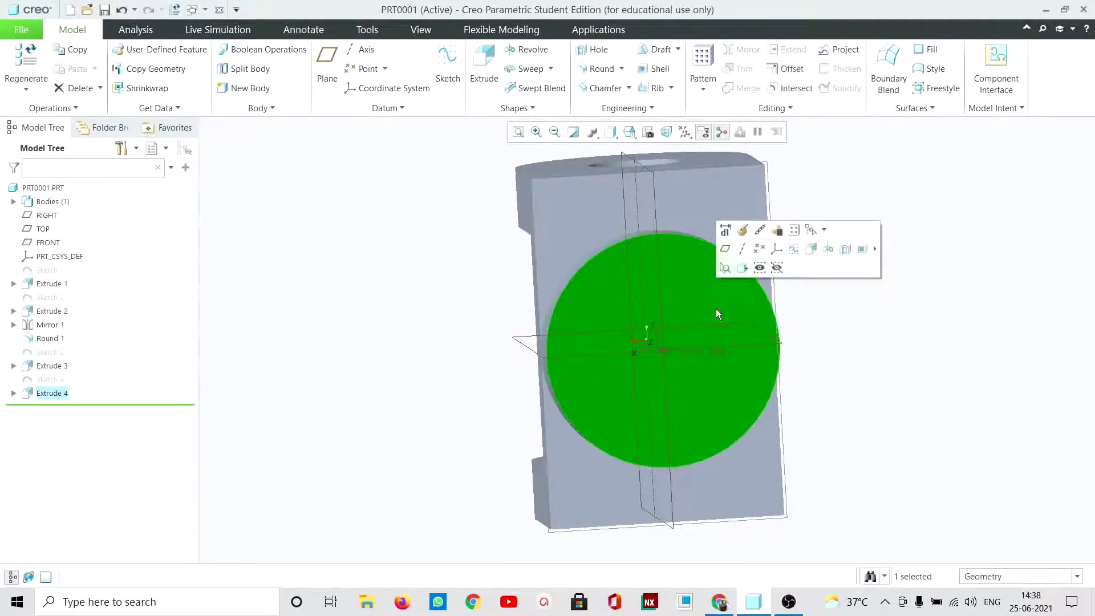
click(448, 69)
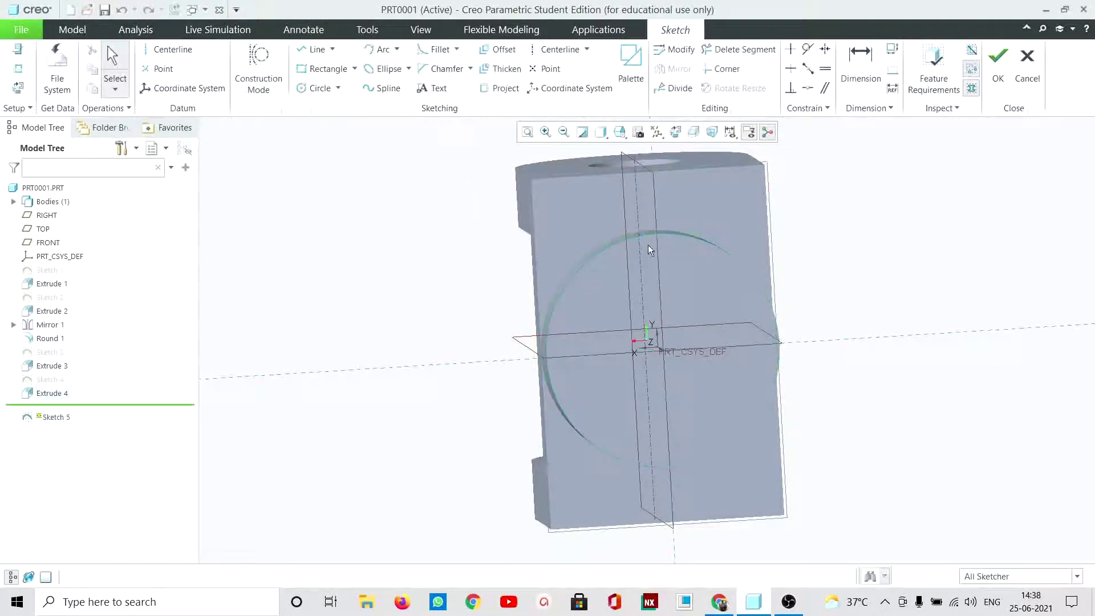
click(679, 132)
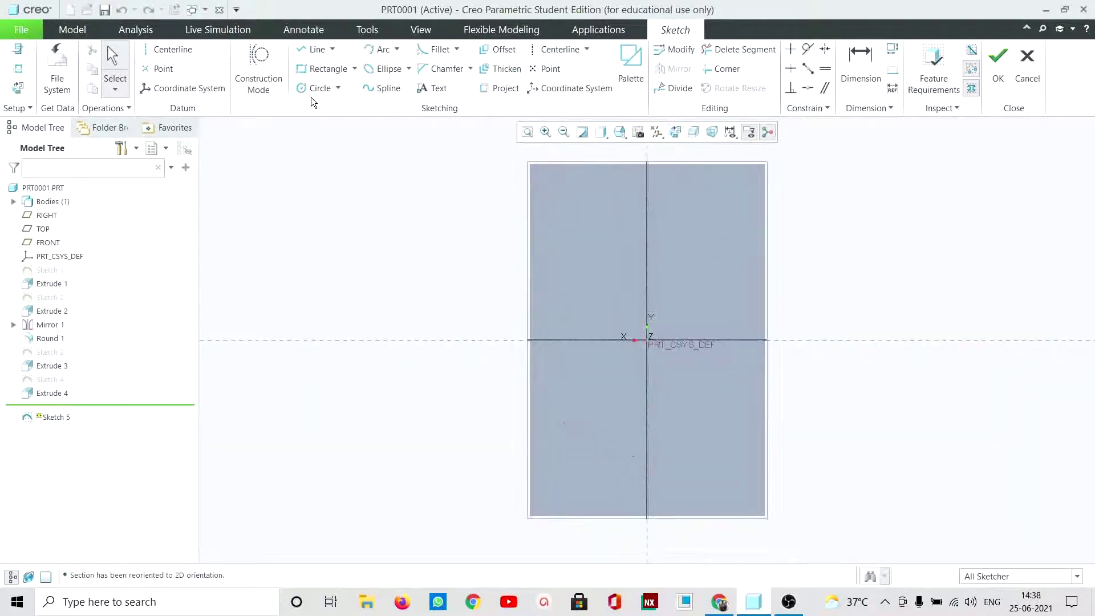
click(317, 88)
click(647, 341)
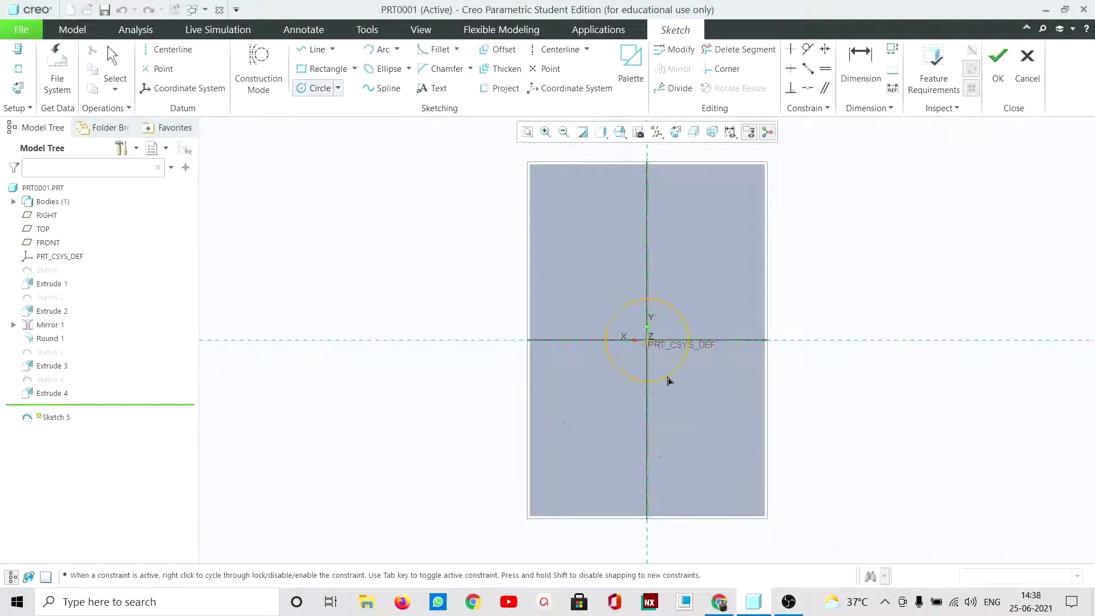
click(719, 602)
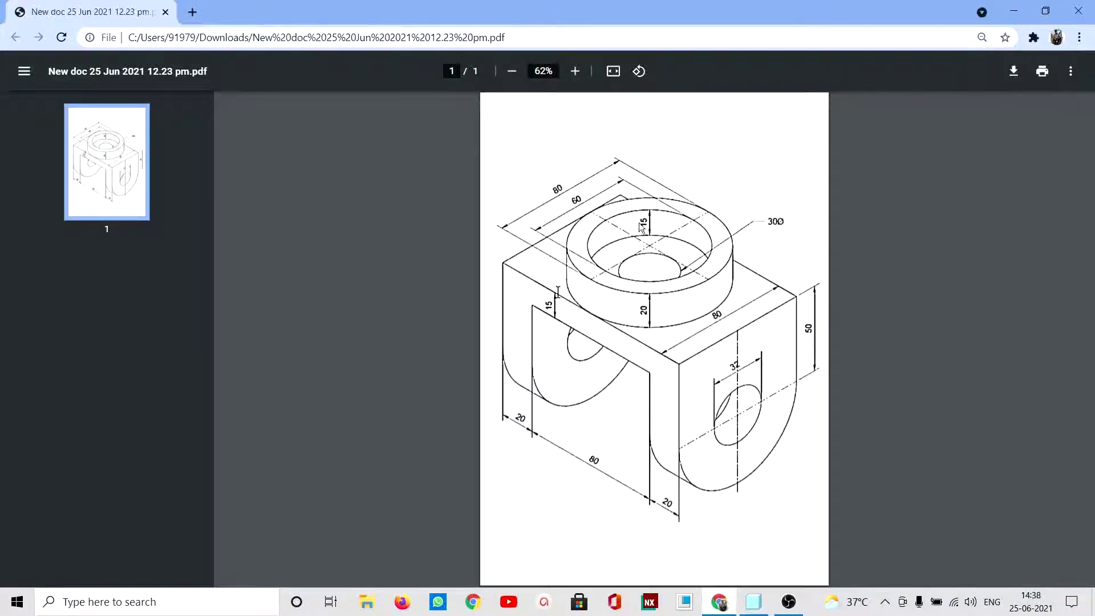
Give the origin-centred circle a 60 diameter and finish Sketch 5
click(753, 594)
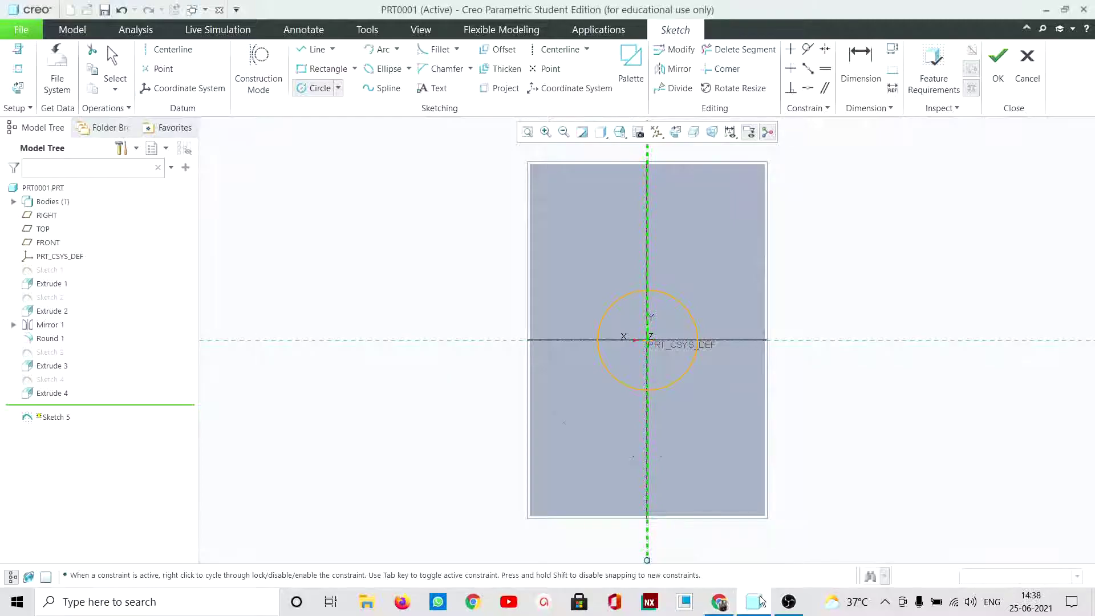
middle_click(514, 313)
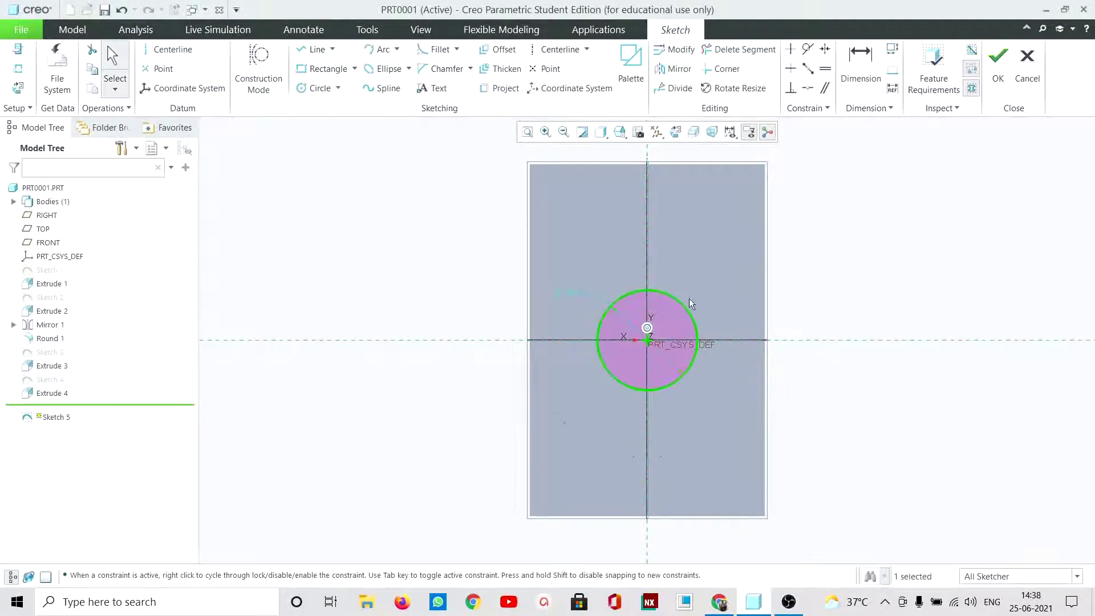
double_click(566, 292)
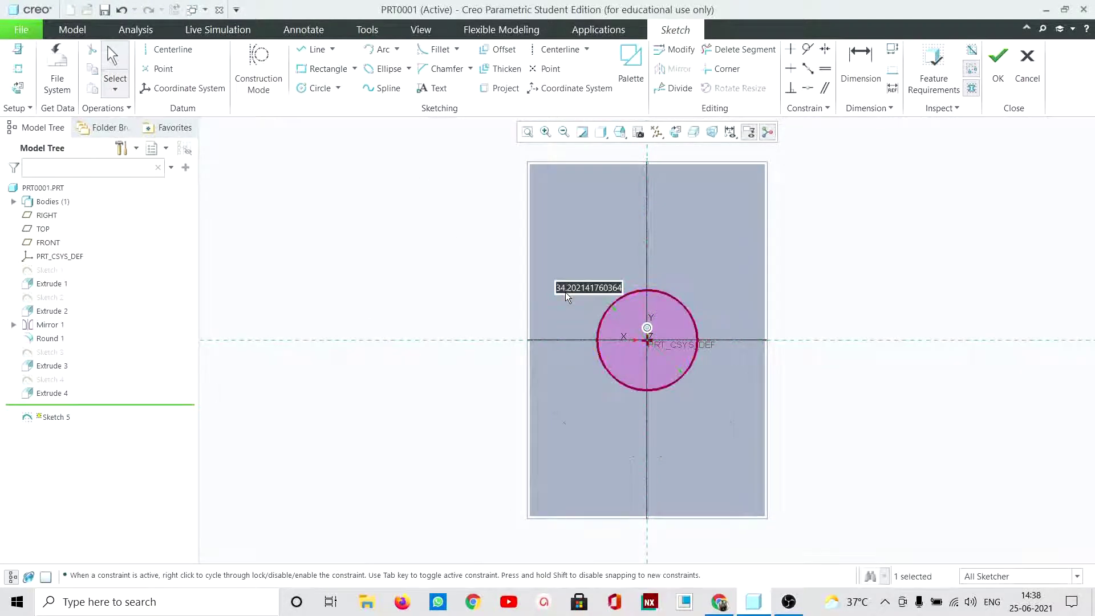
text(60)
key(Return)
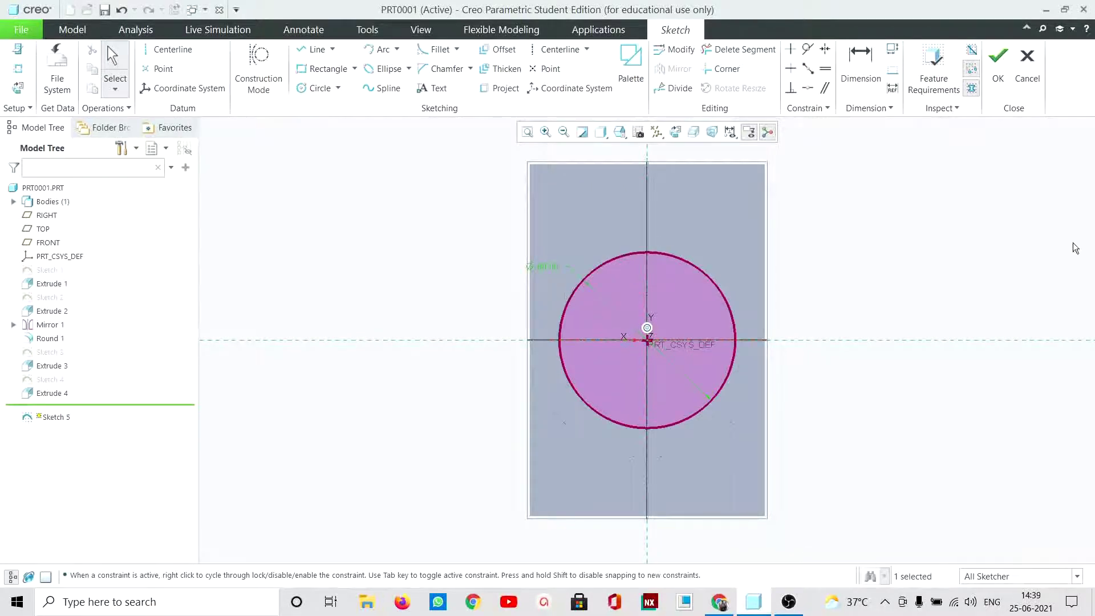
click(1000, 76)
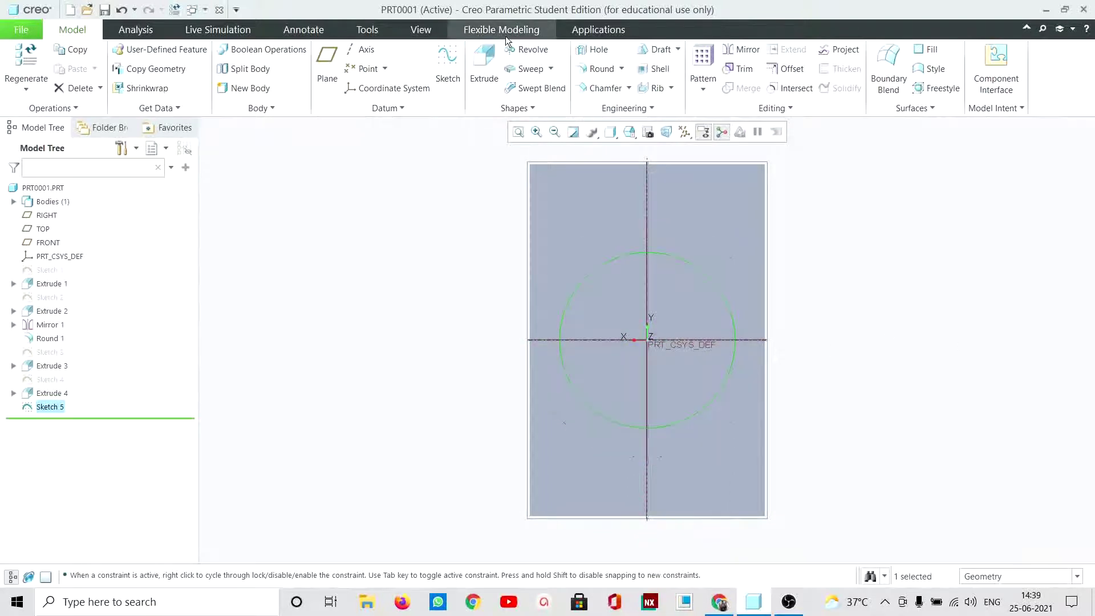
Extrude the 60-diameter circle as a 15-deep cut into the boss
click(485, 60)
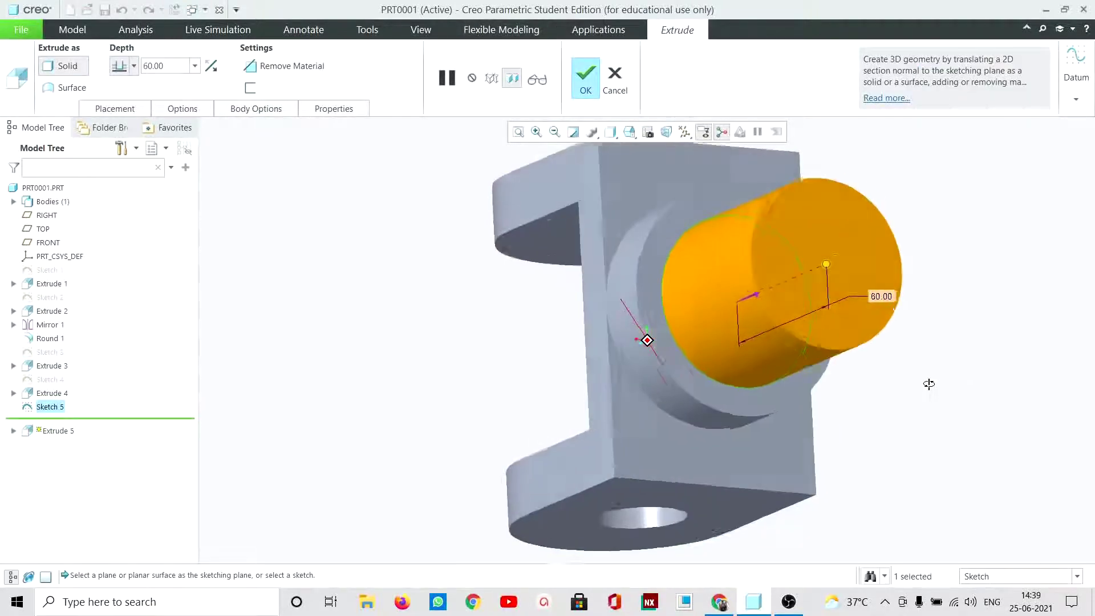
click(759, 291)
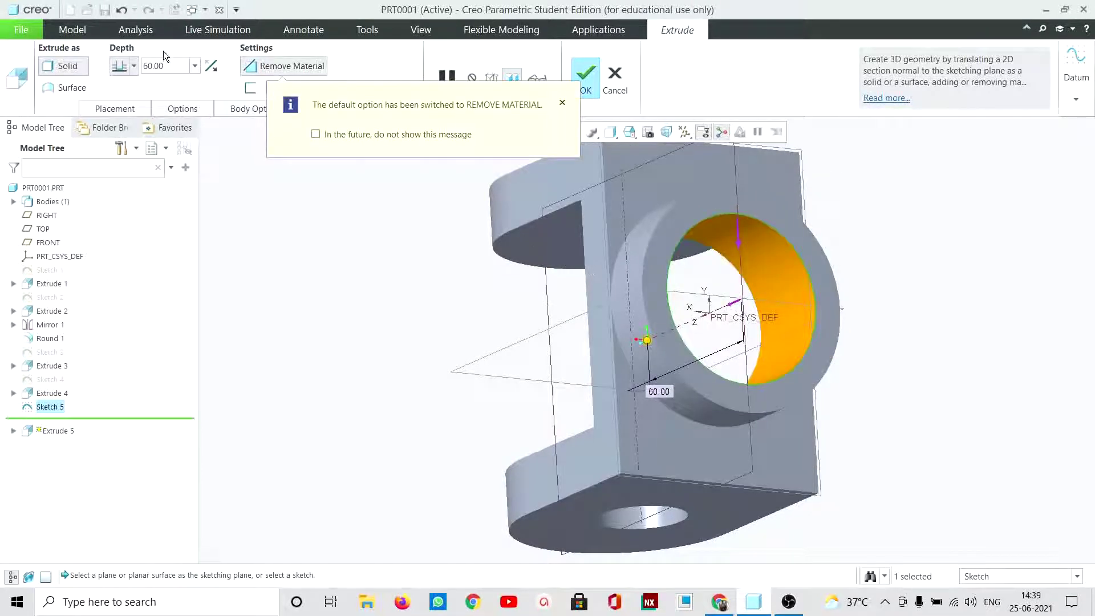
double_click(169, 66)
text(15)
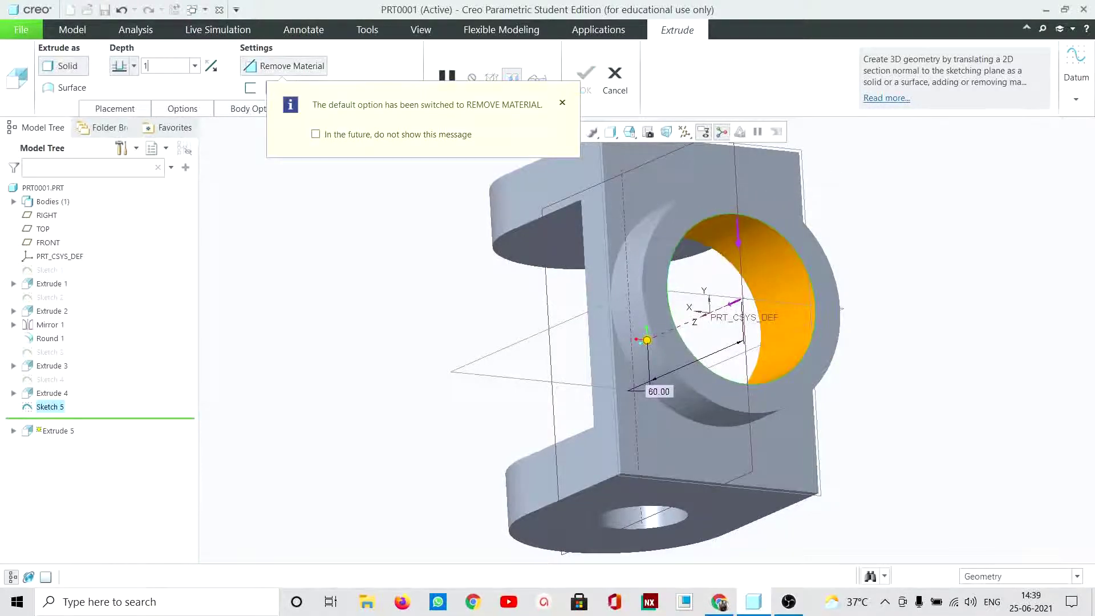
key(Return)
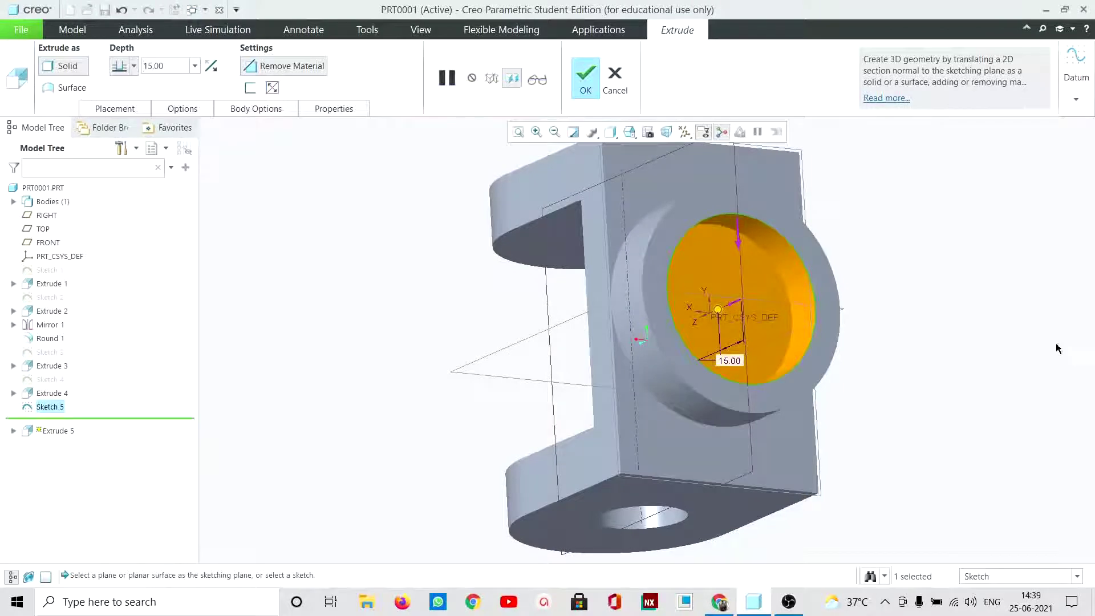
mouse_move(936, 388)
middle_down()
mouse_move(912, 396)
mouse_move(873, 374)
middle_up()
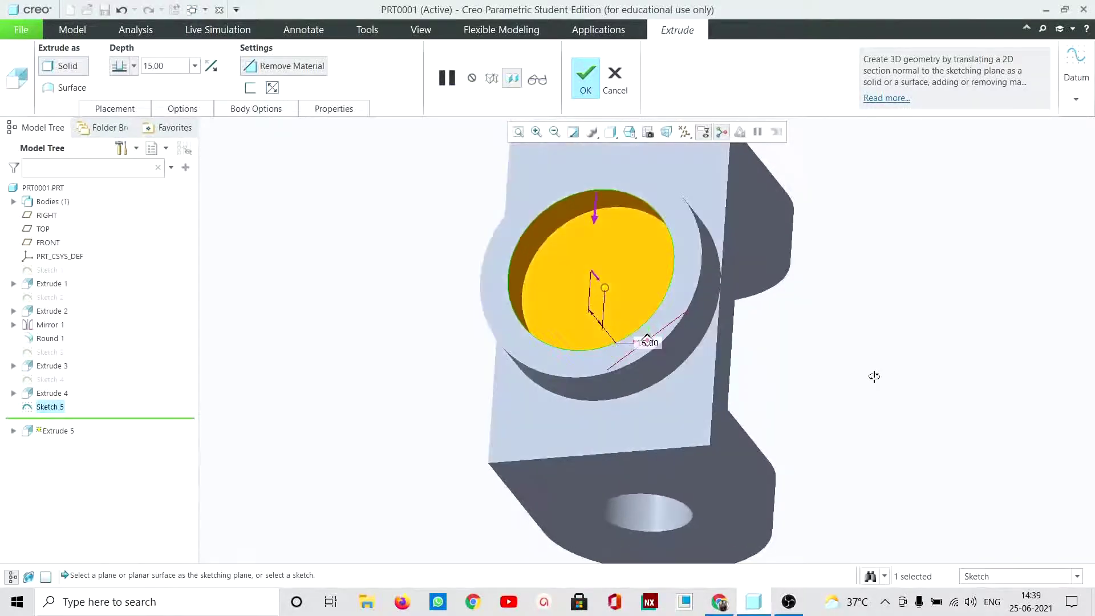
click(588, 91)
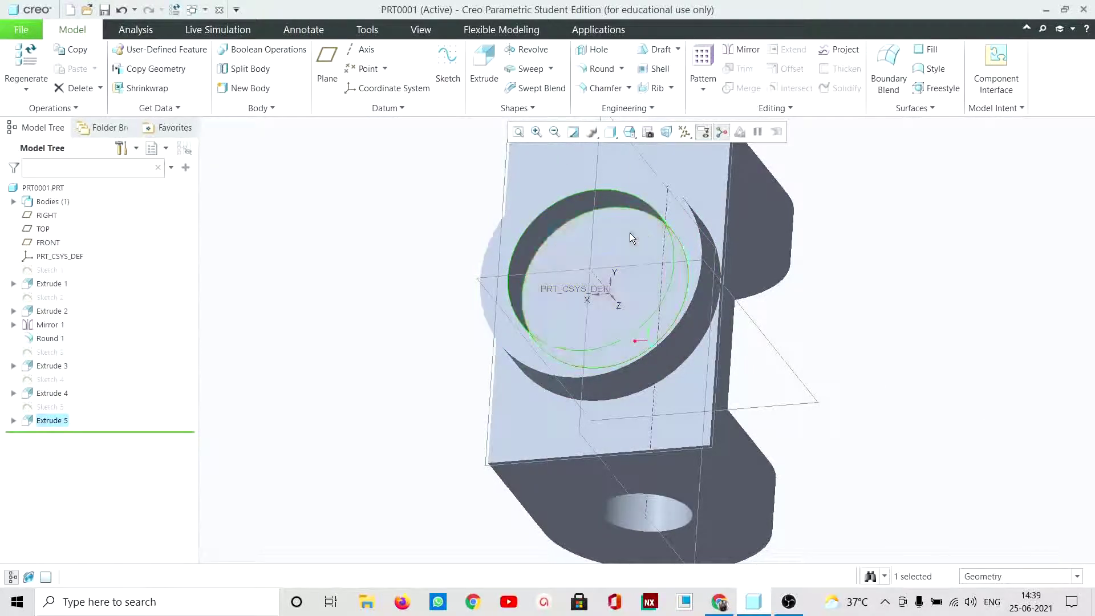
Open a face-on sketch on the recess floor, checking the reference PDF along the way
click(630, 233)
click(448, 57)
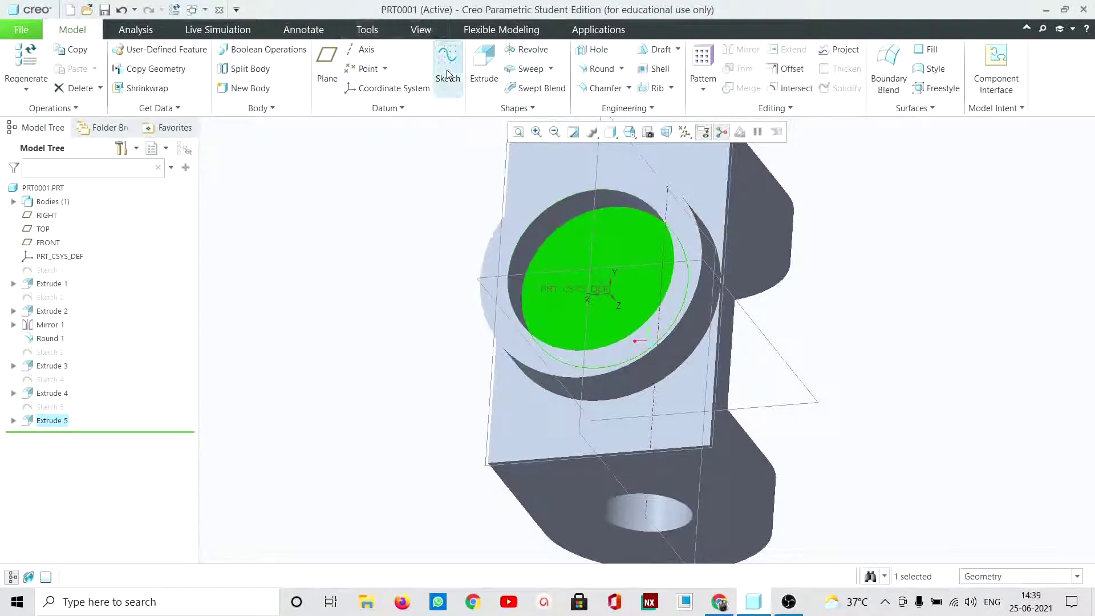
click(679, 135)
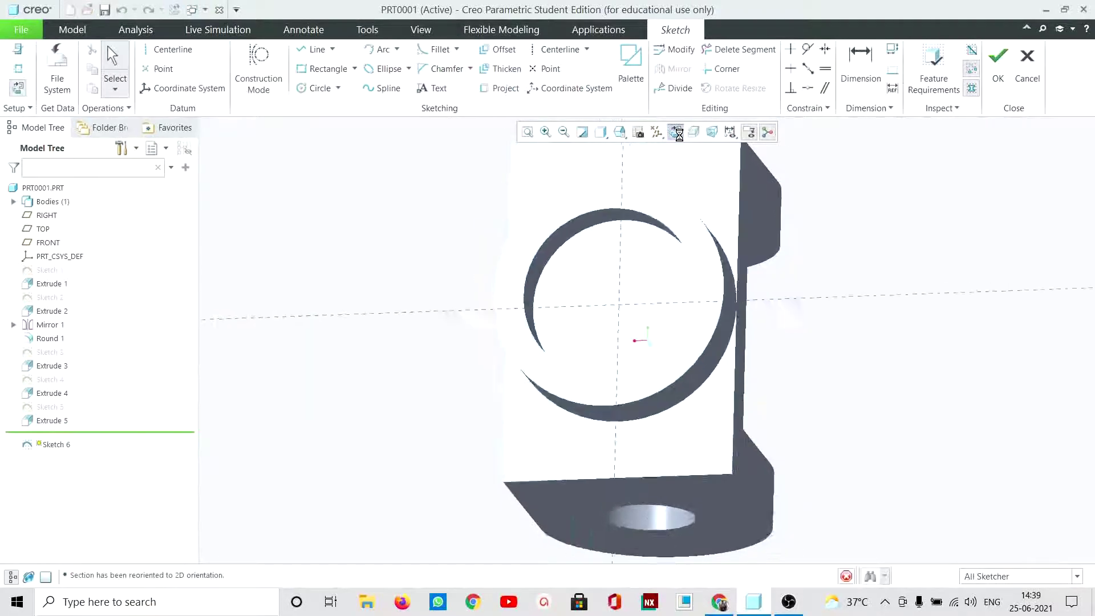
click(719, 602)
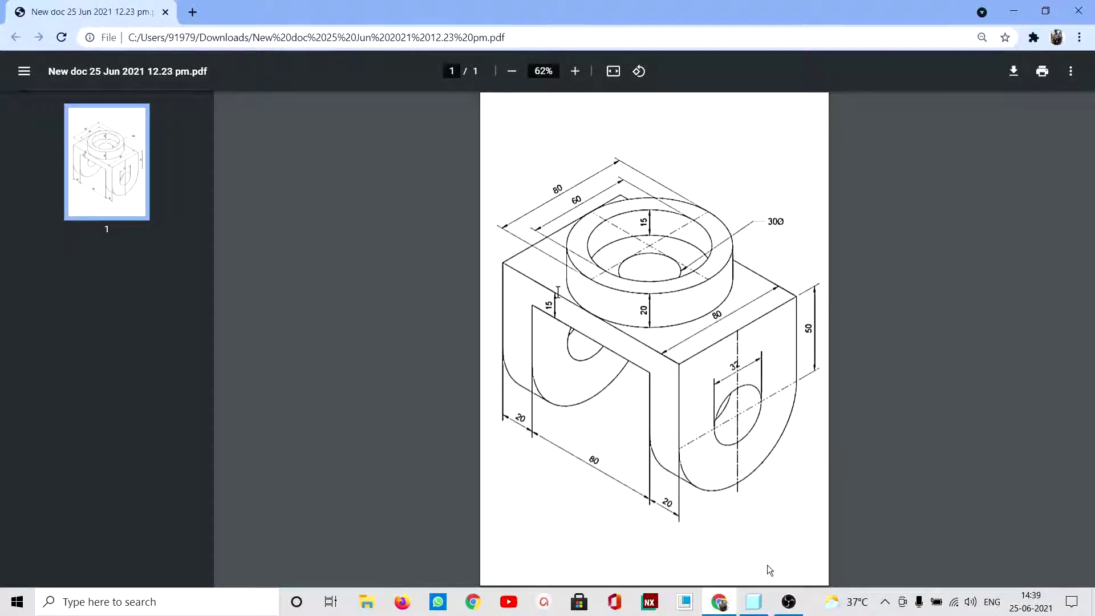
click(754, 602)
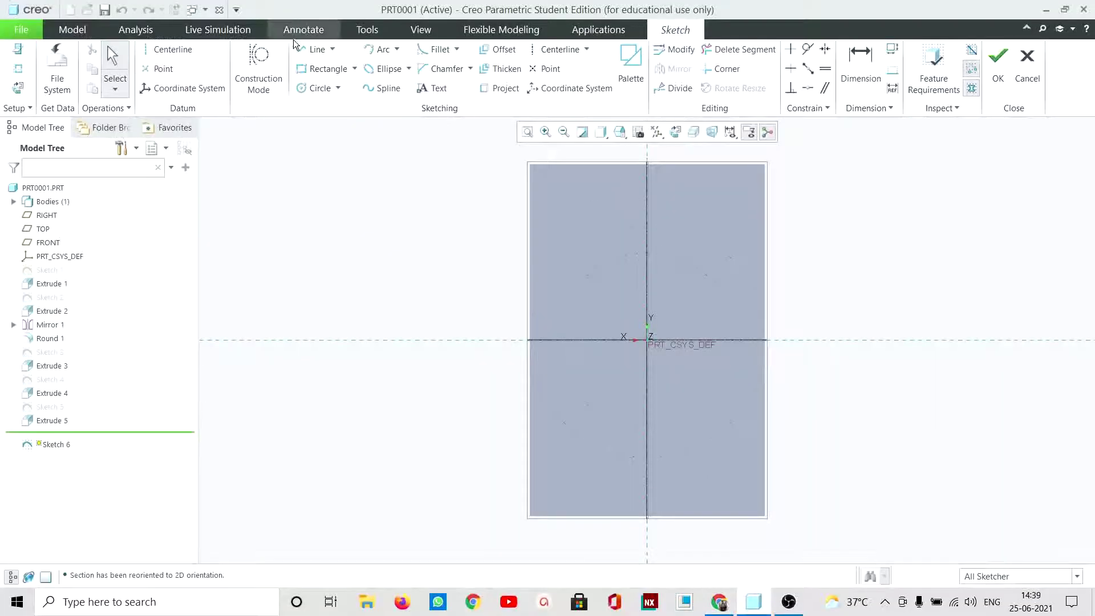
Draw a 30-diameter circle at the origin and finish Sketch 6
click(319, 89)
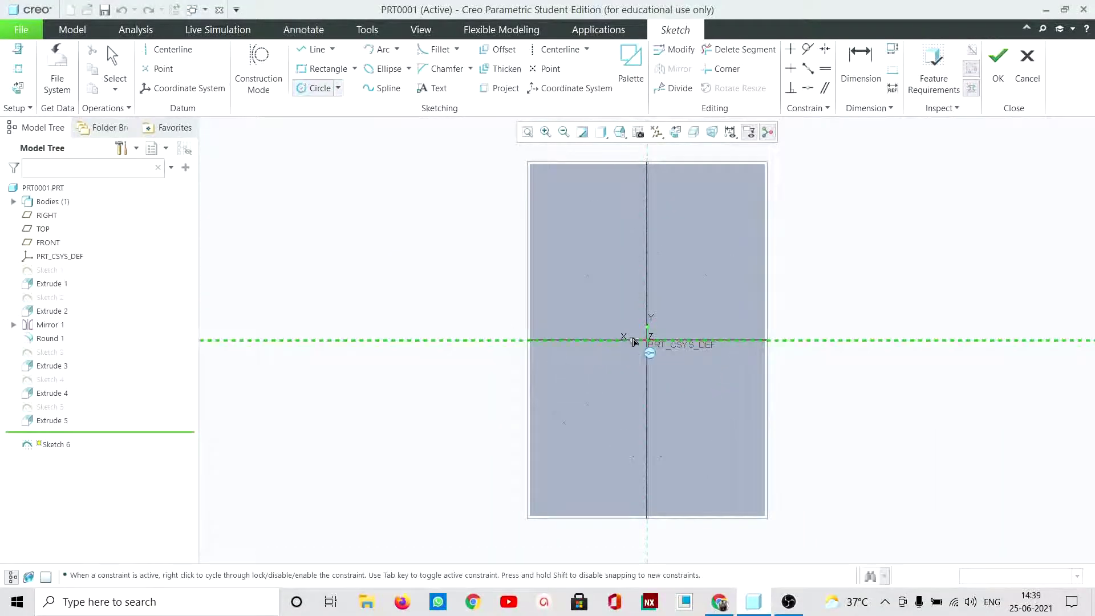
click(666, 375)
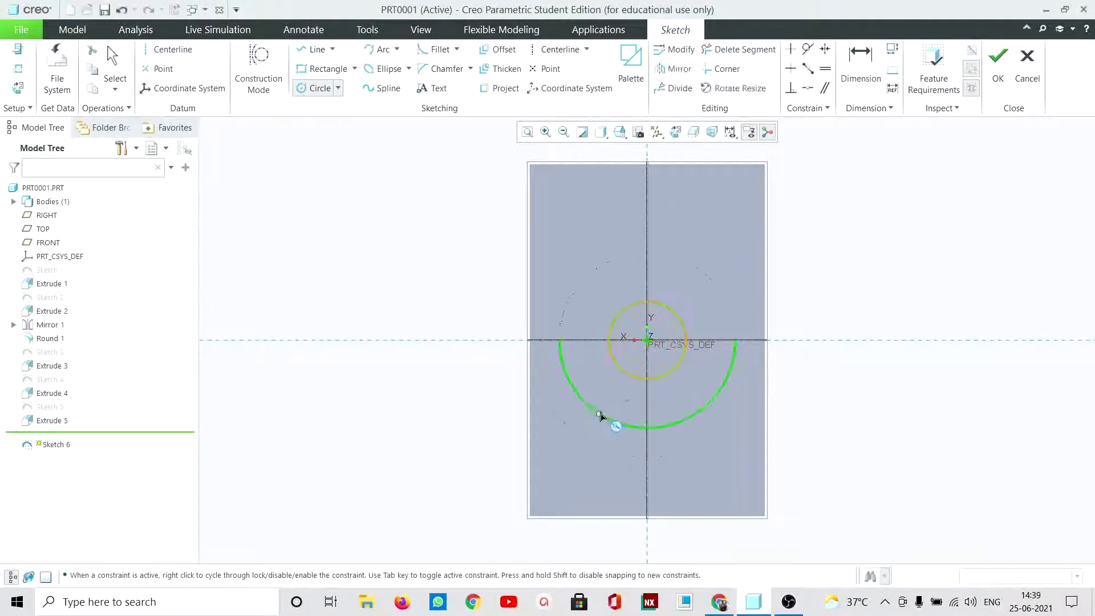
middle_click(609, 421)
double_click(580, 303)
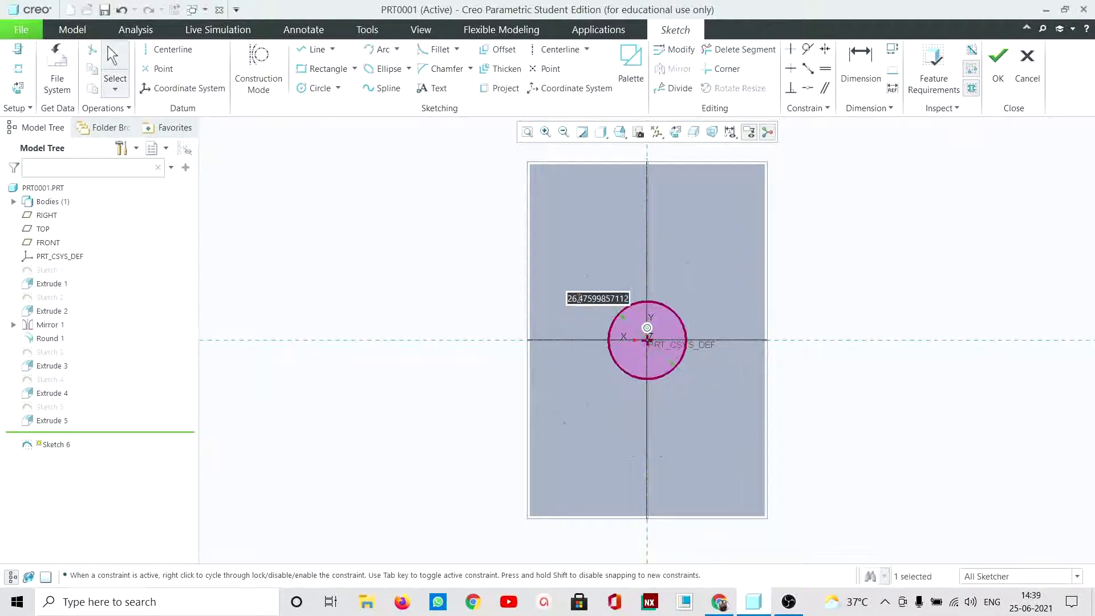
text(30)
key(Return)
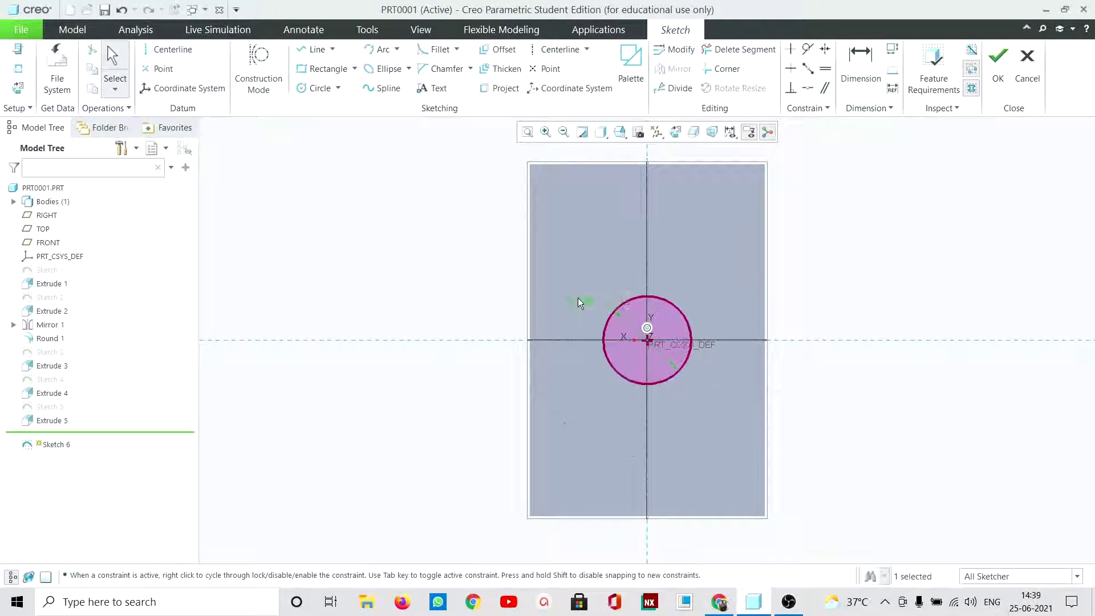
click(996, 63)
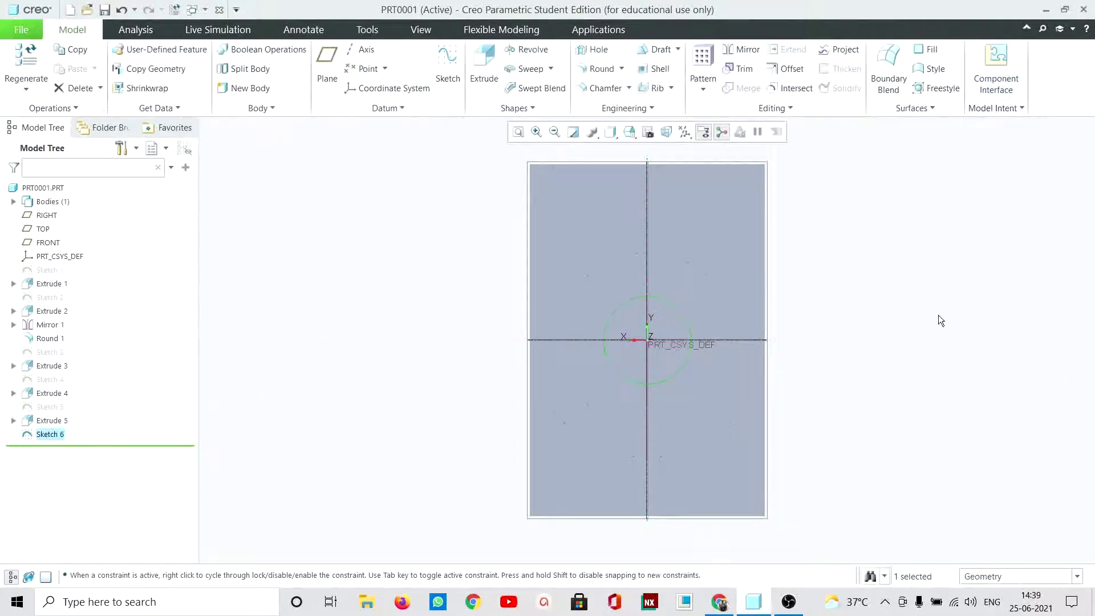
Extrude the 30-diameter circle as a 30-deep cut through the boss and inspect the result
click(490, 76)
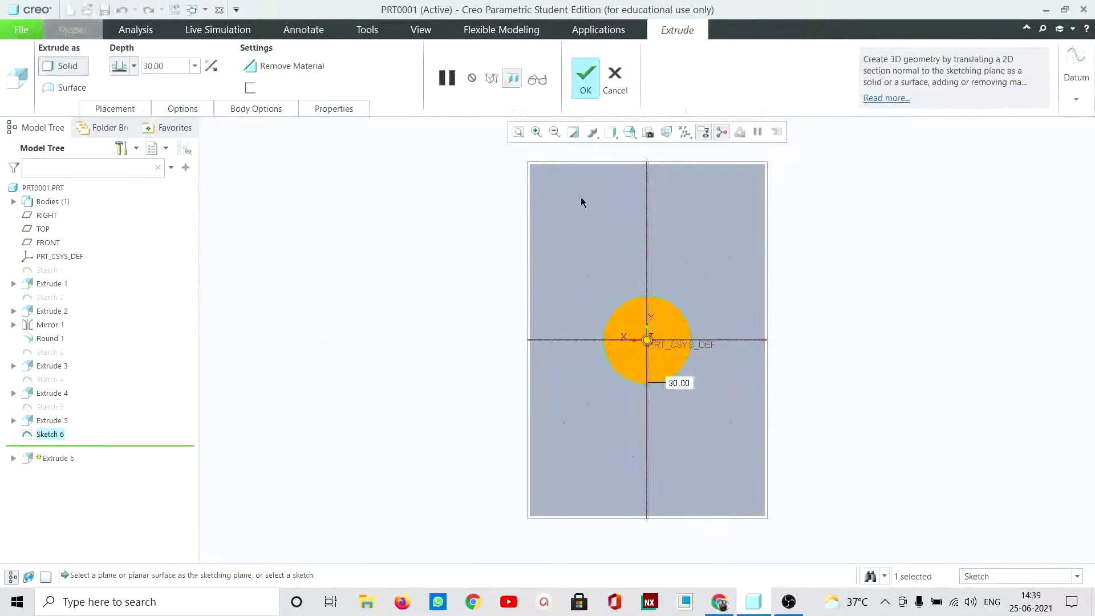
middle_drag(922, 357, 963, 346)
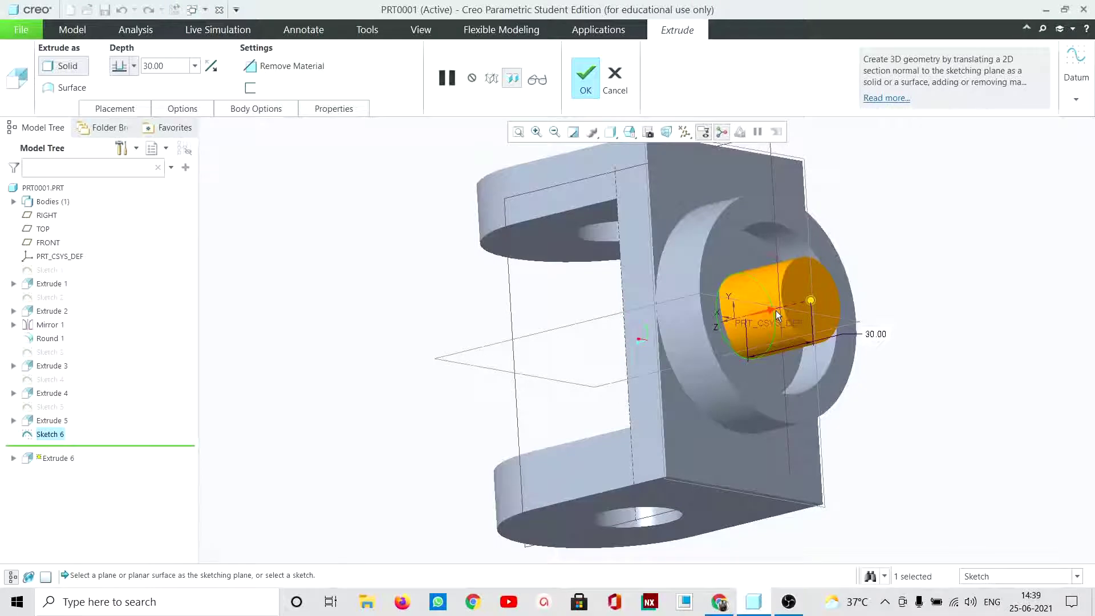
click(211, 67)
middle_drag(1059, 289, 970, 363)
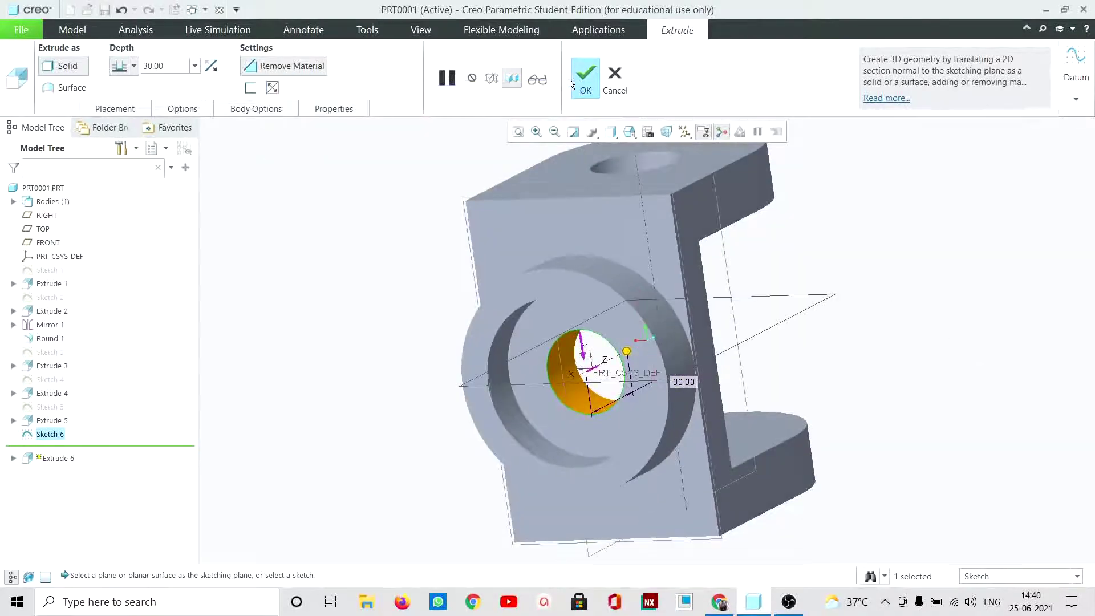
click(585, 79)
middle_drag(959, 433, 942, 432)
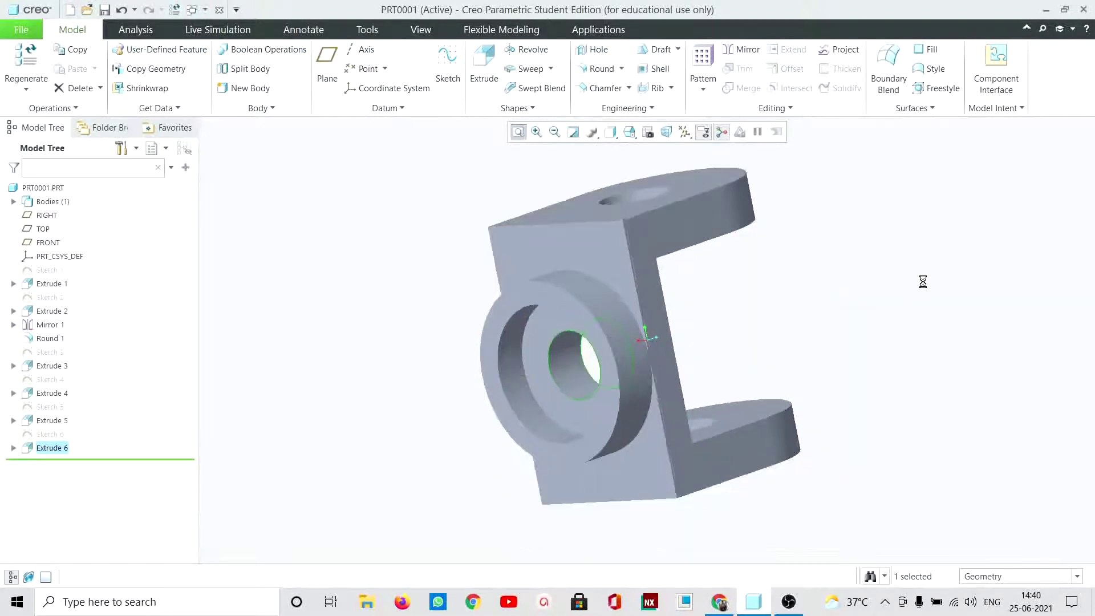
middle_drag(924, 281, 808, 307)
Pick blue from the Appearances gallery and colour the central flat face with it
click(808, 307)
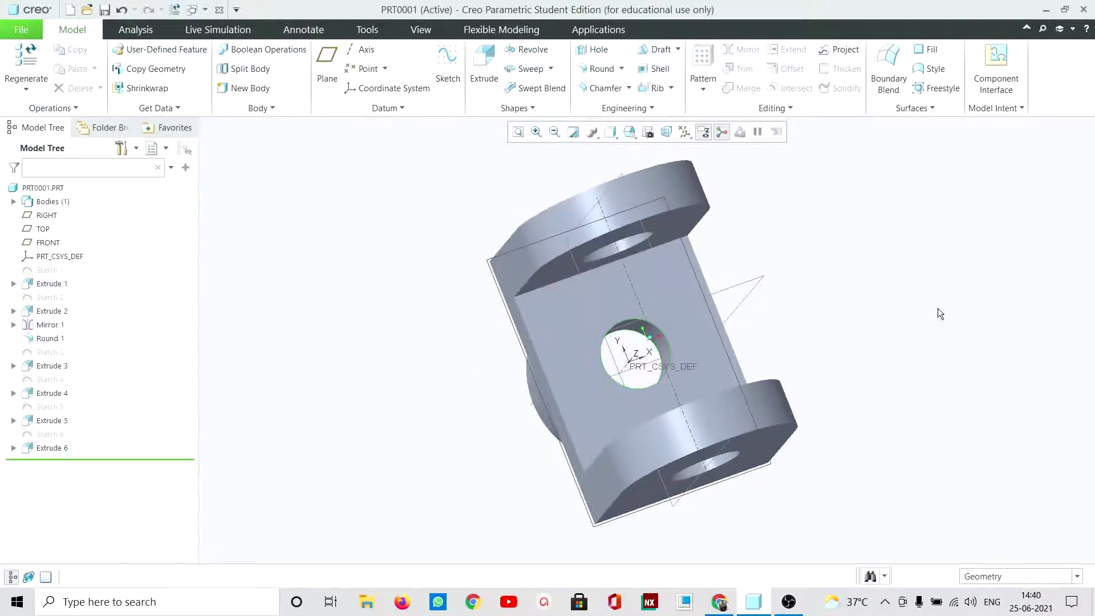
click(418, 26)
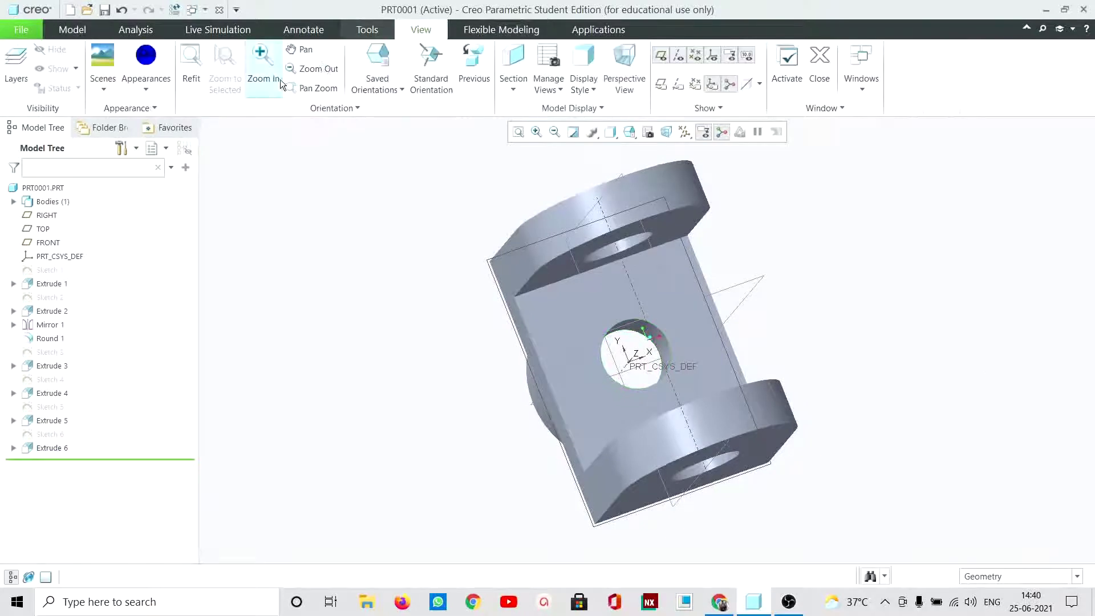
click(150, 89)
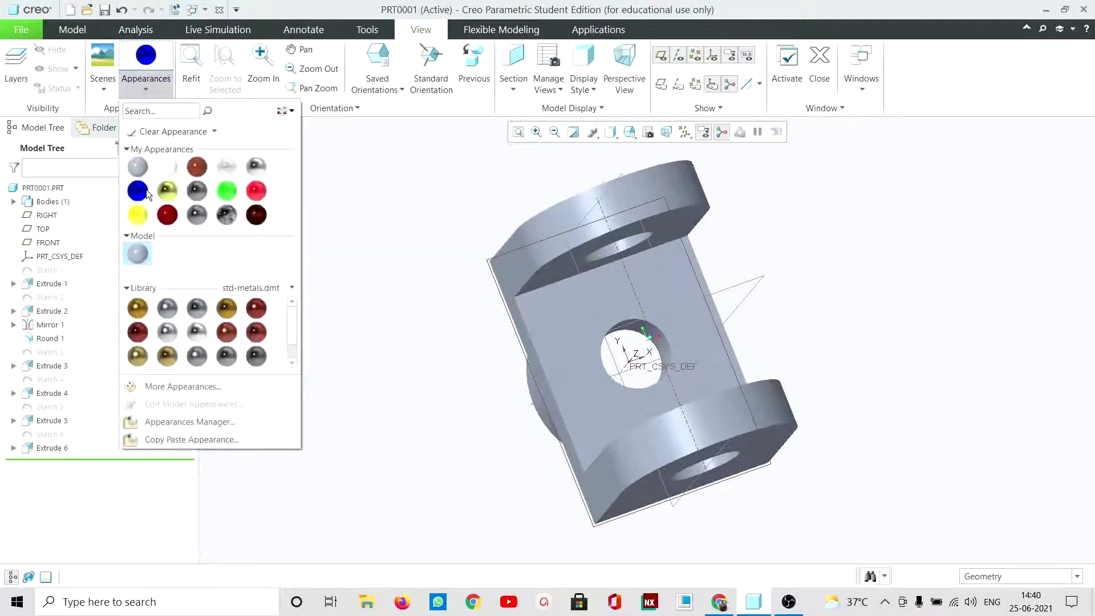
click(146, 189)
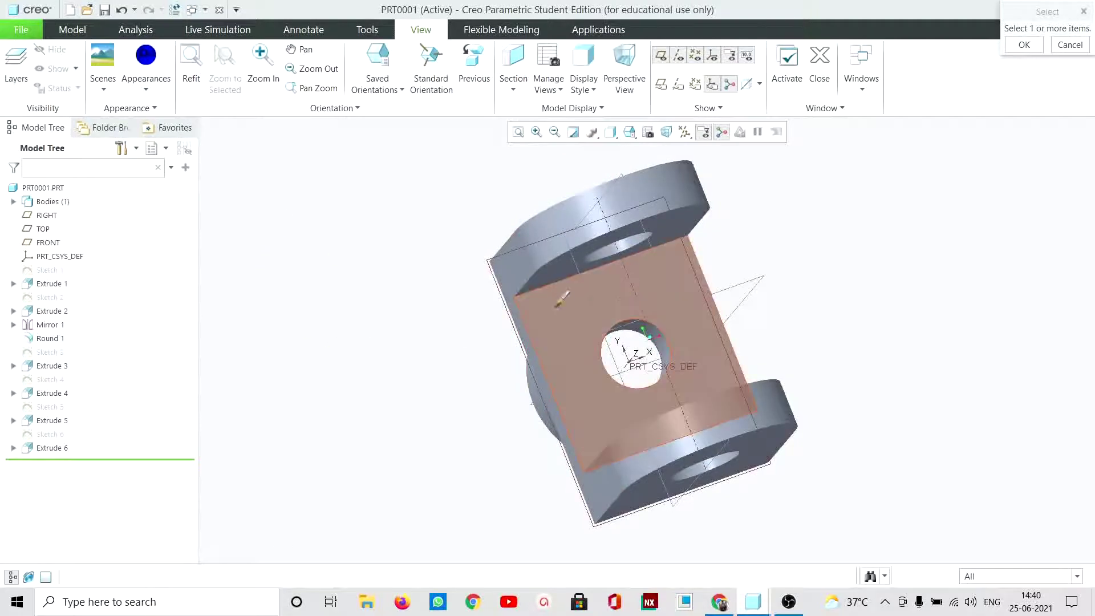
click(562, 299)
middle_click(147, 59)
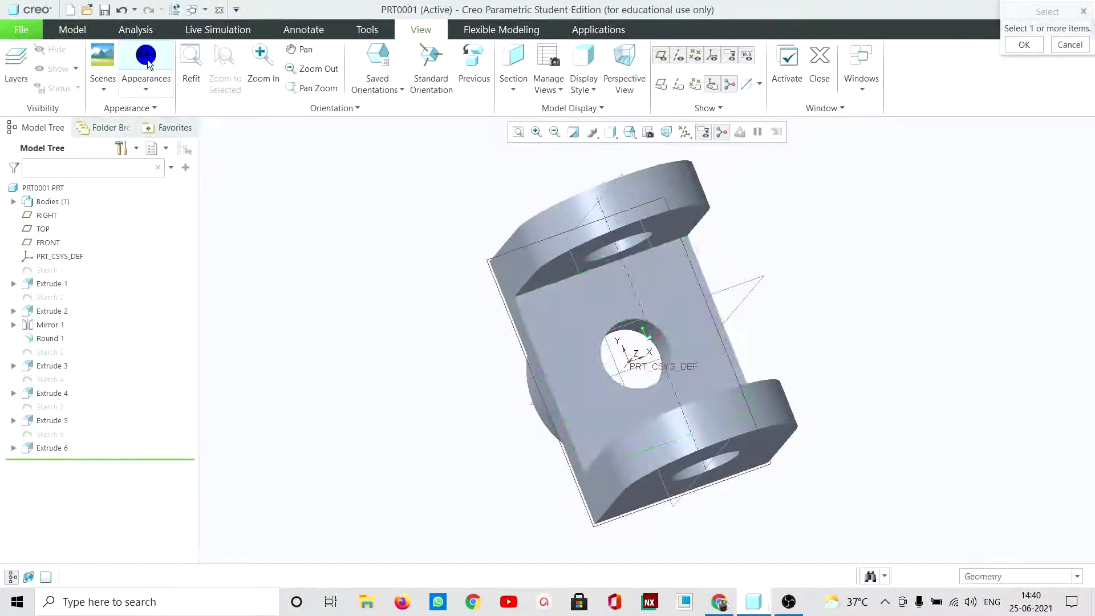
click(546, 308)
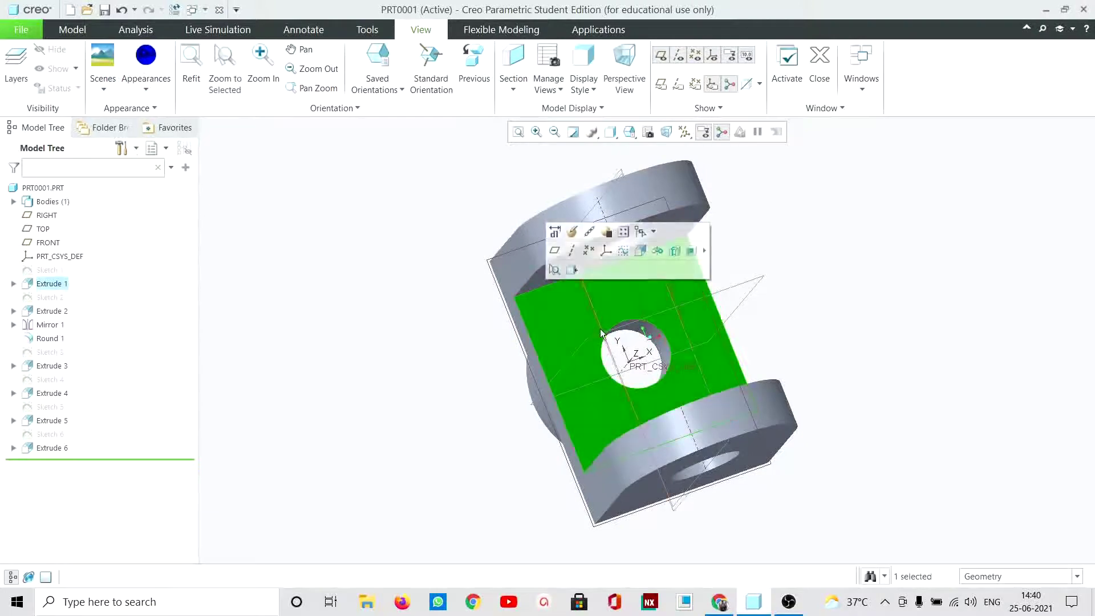
click(149, 57)
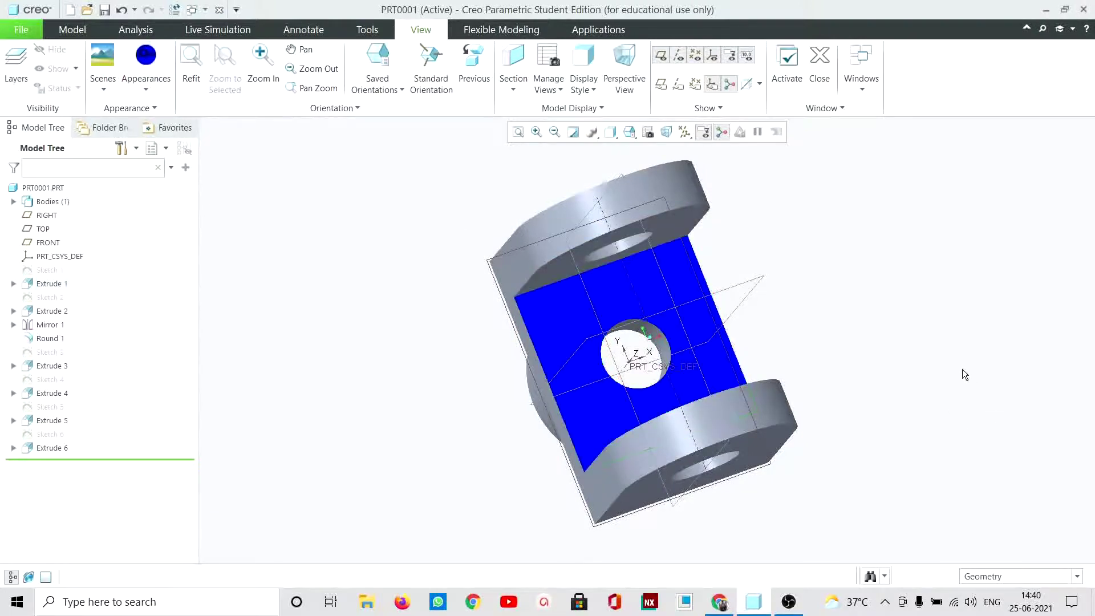
Colour the top lug face, the rounded face and the top face blue
middle_drag(963, 369, 573, 306)
click(639, 231)
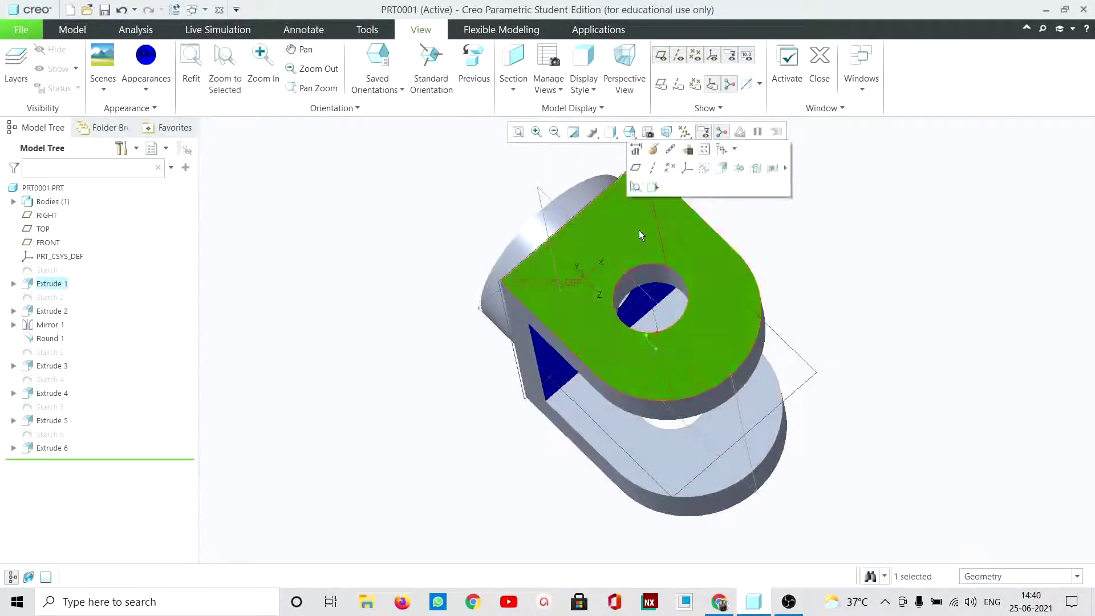
click(146, 56)
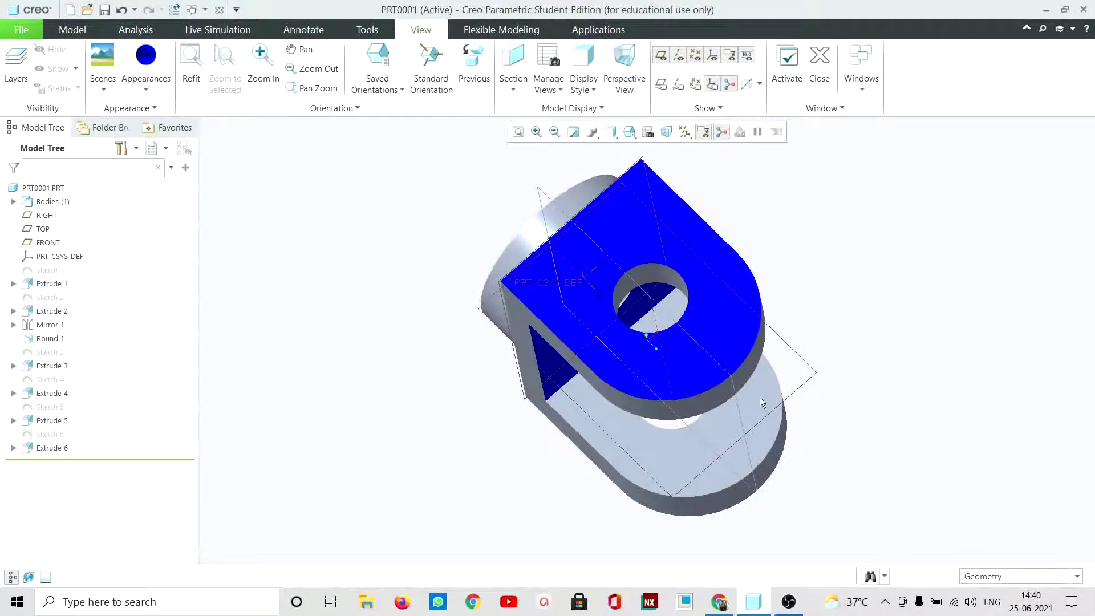
middle_drag(836, 416, 570, 266)
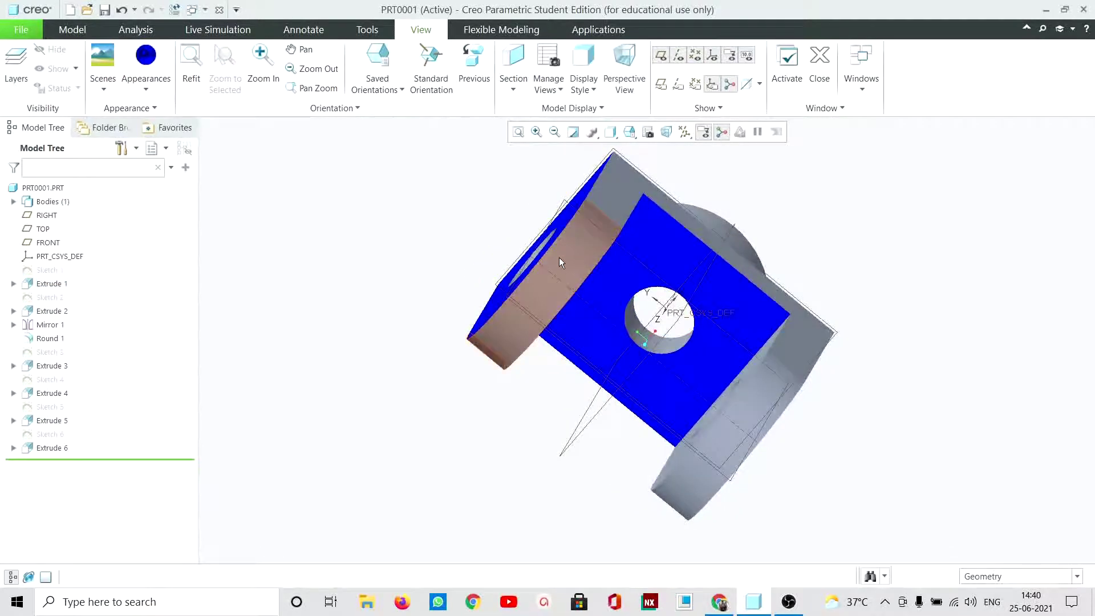
click(559, 258)
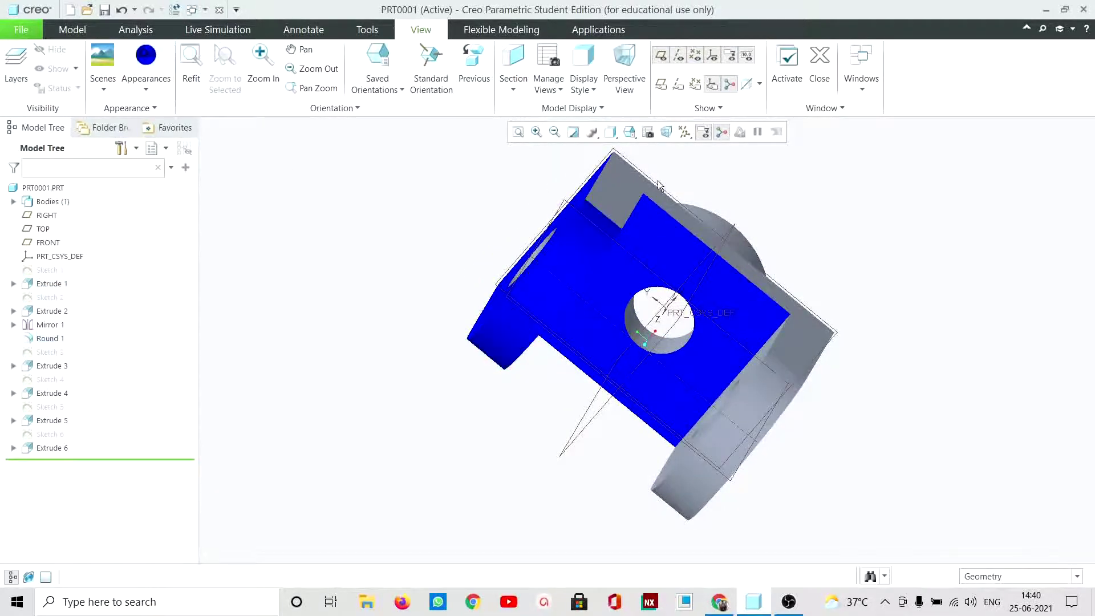
click(619, 193)
click(157, 57)
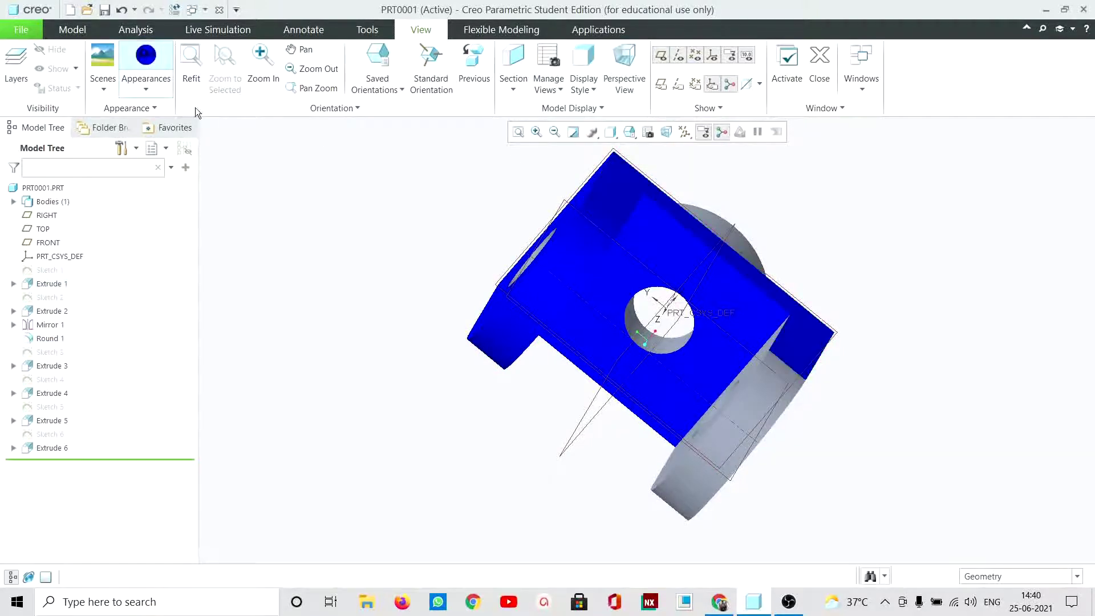
Colour the curved lower face blue and select the large flat back face
click(756, 399)
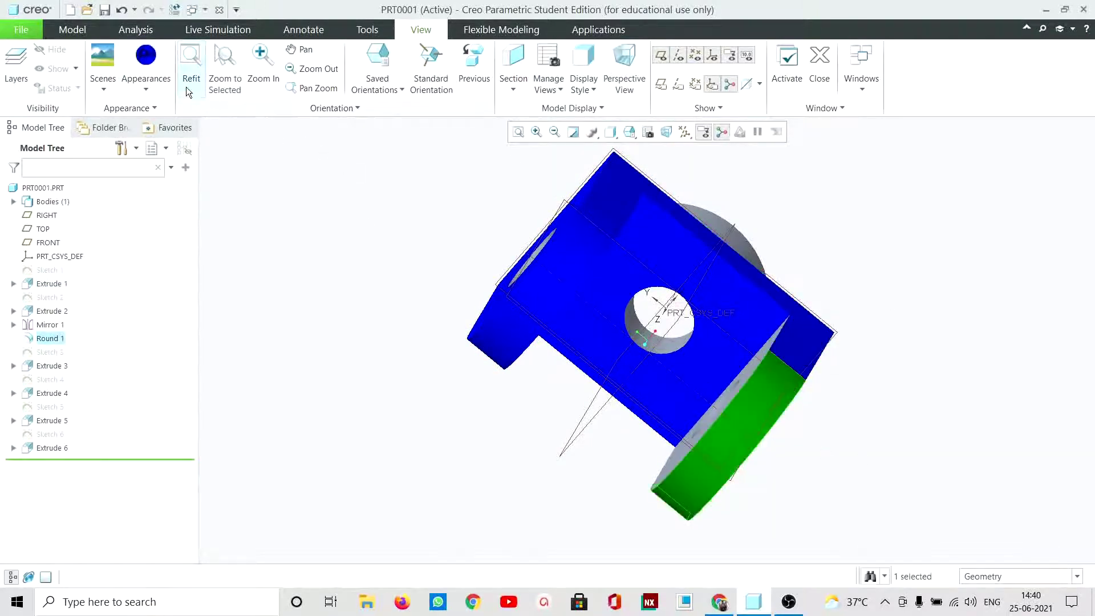
click(146, 57)
mouse_move(945, 451)
middle_down()
mouse_move(897, 423)
mouse_move(852, 450)
middle_up()
click(705, 222)
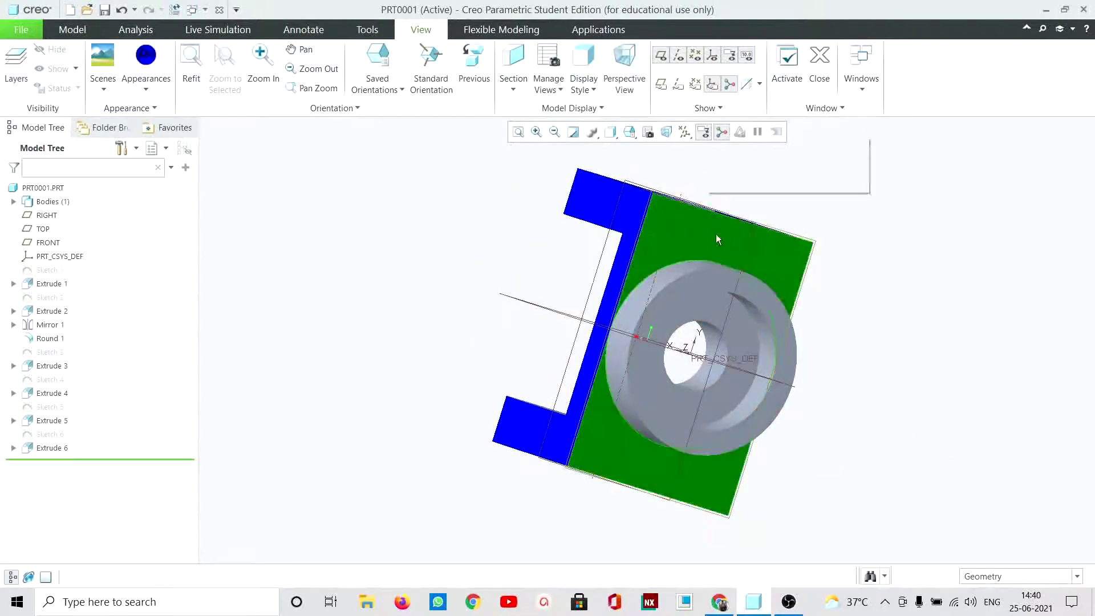
Colour the flat back face and the boss and inner ring faces blue
click(146, 57)
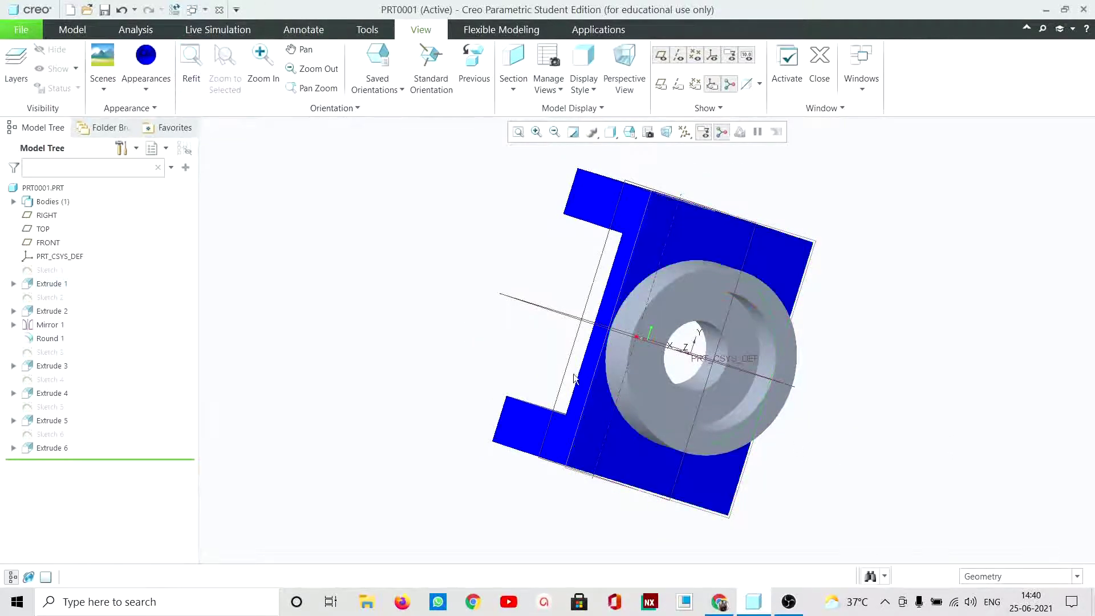
click(679, 300)
click(154, 55)
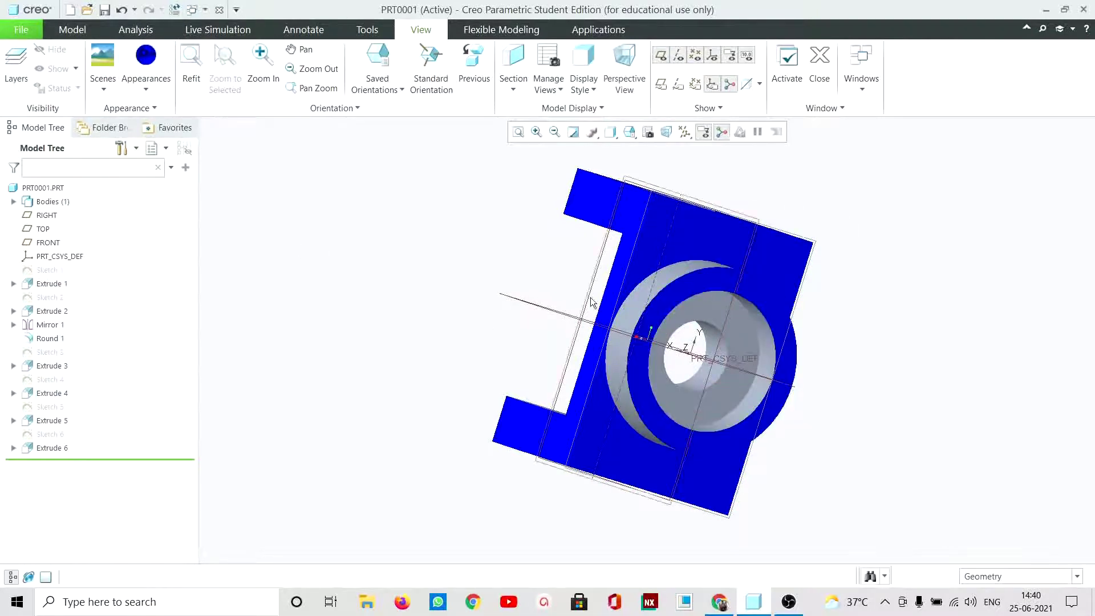
click(707, 313)
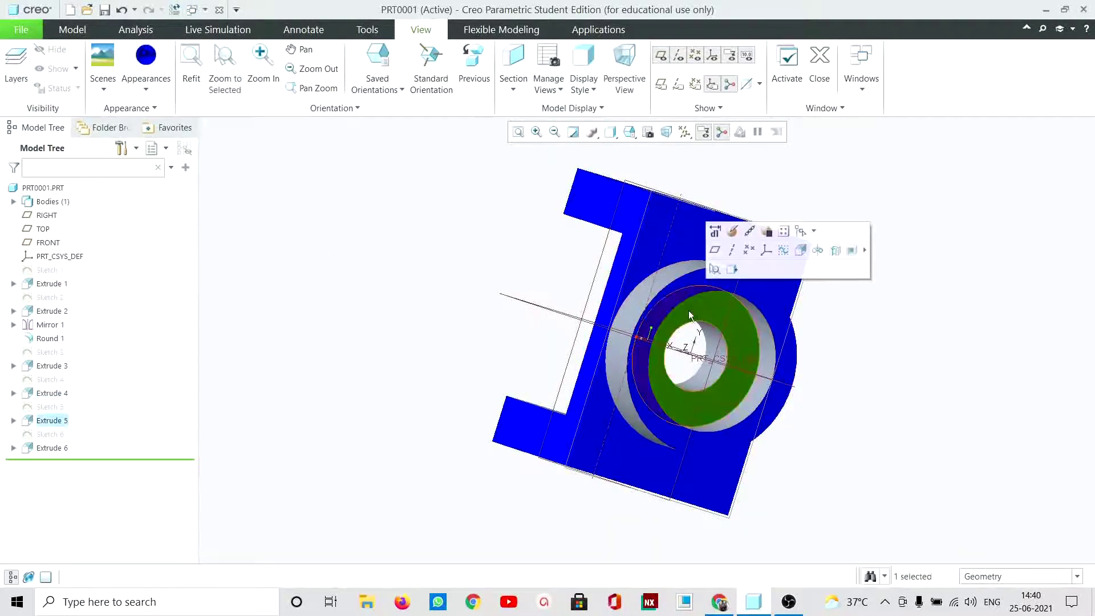
click(146, 57)
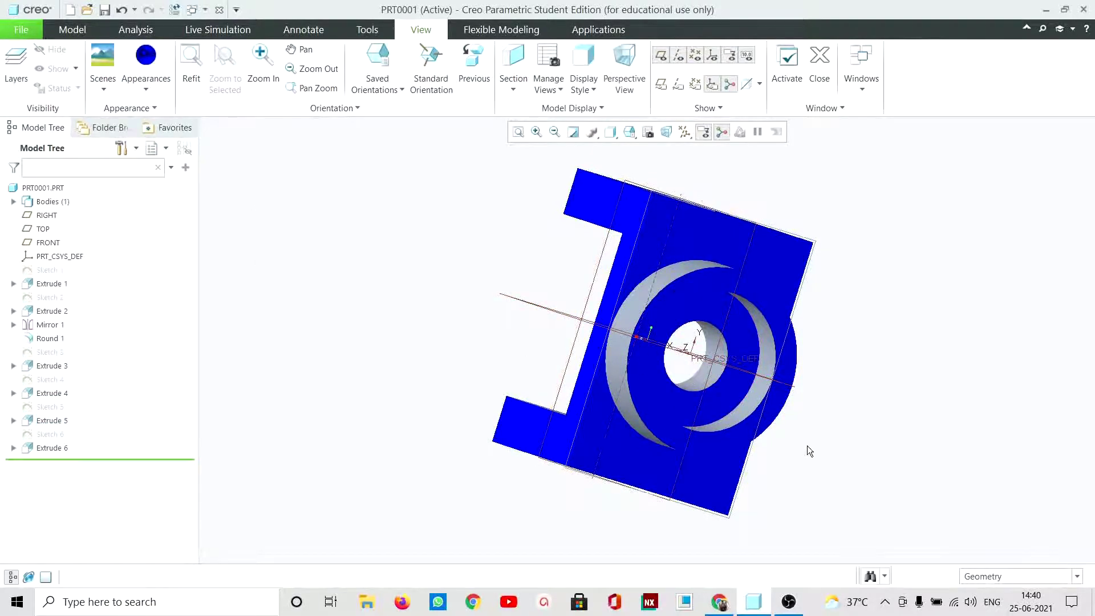
click(734, 422)
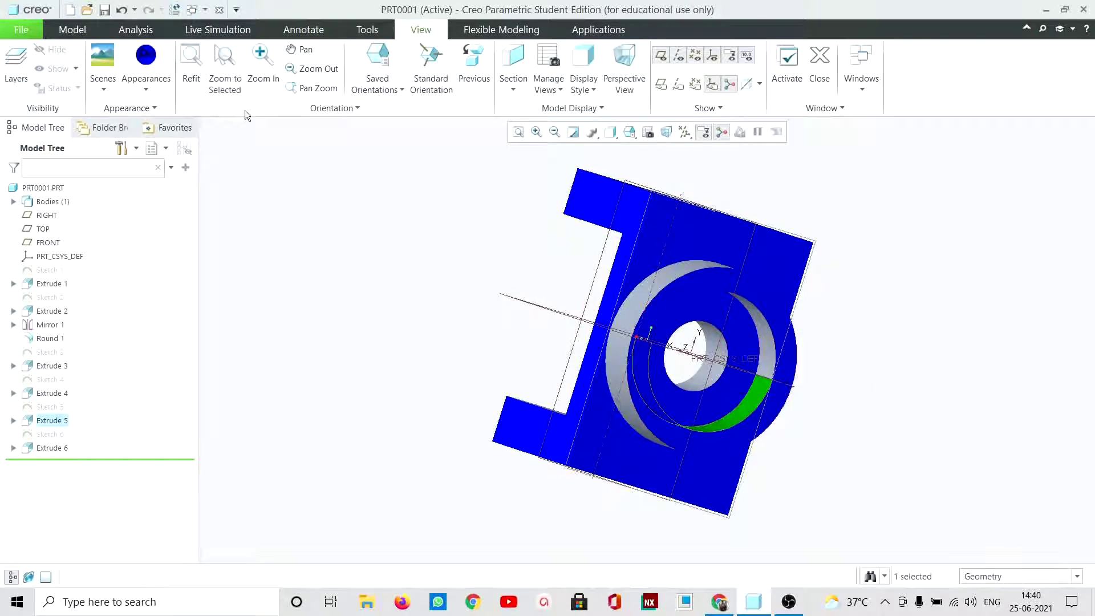
click(287, 183)
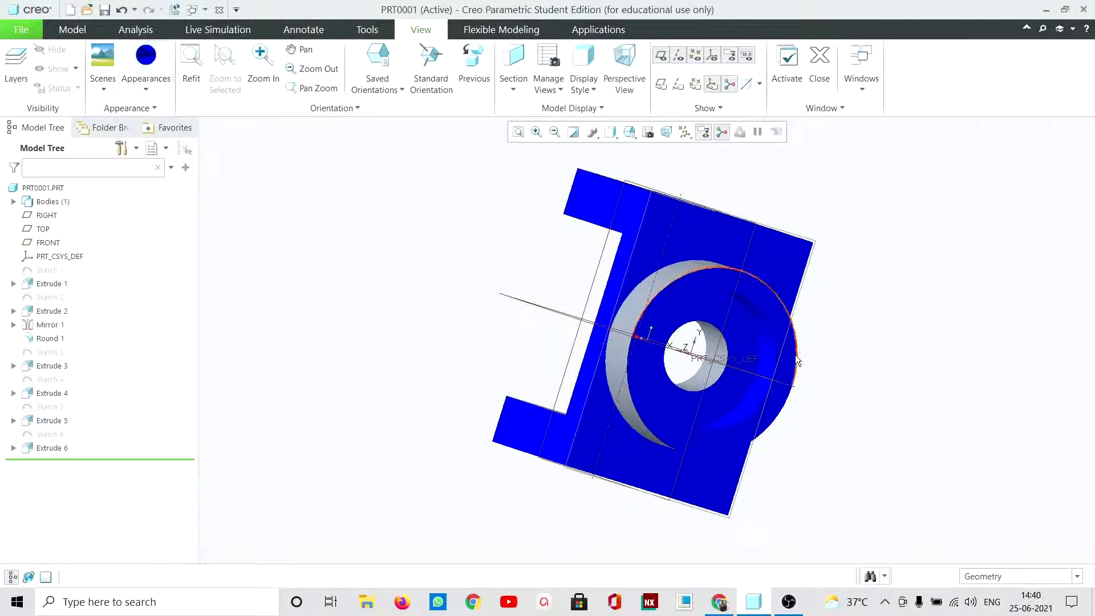
Colour the boss ring face, the inner U-shaped base face and the inner lug face blue
middle_drag(827, 345, 658, 313)
click(658, 313)
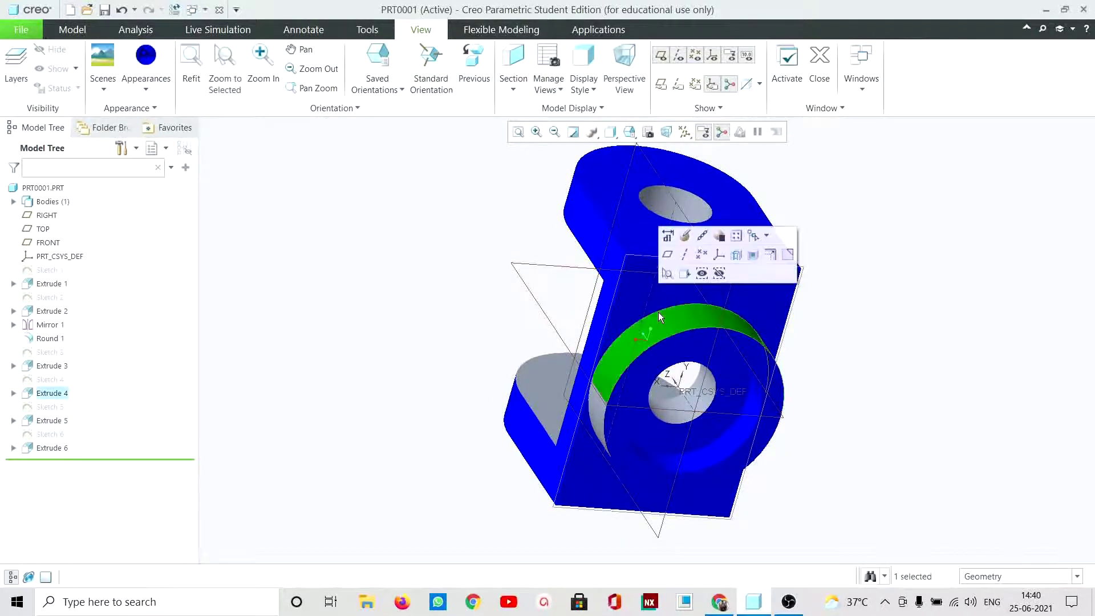
click(879, 238)
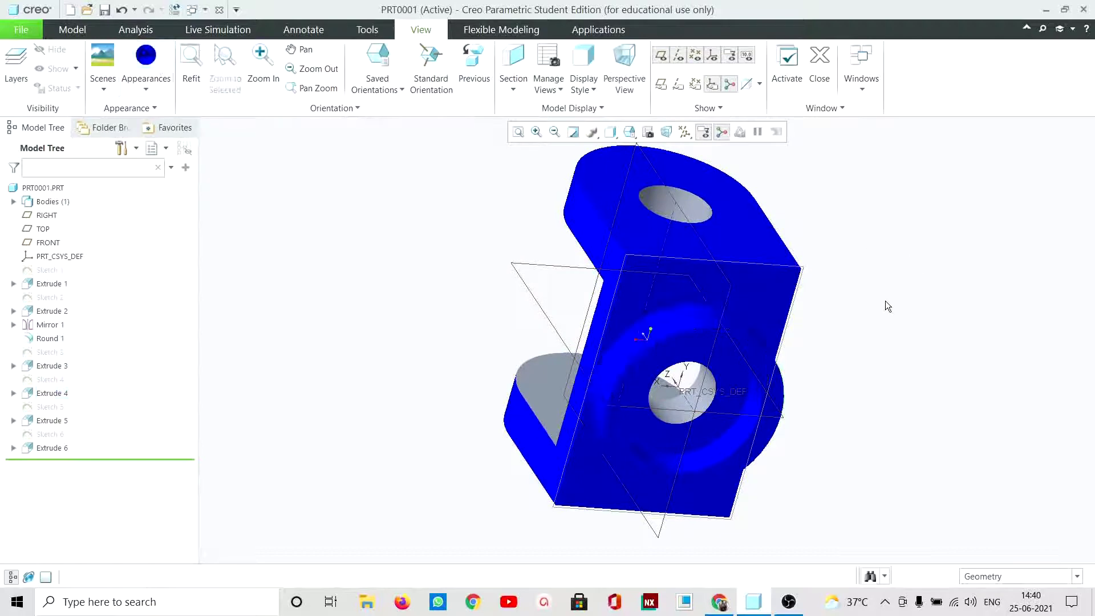
middle_drag(901, 320, 804, 299)
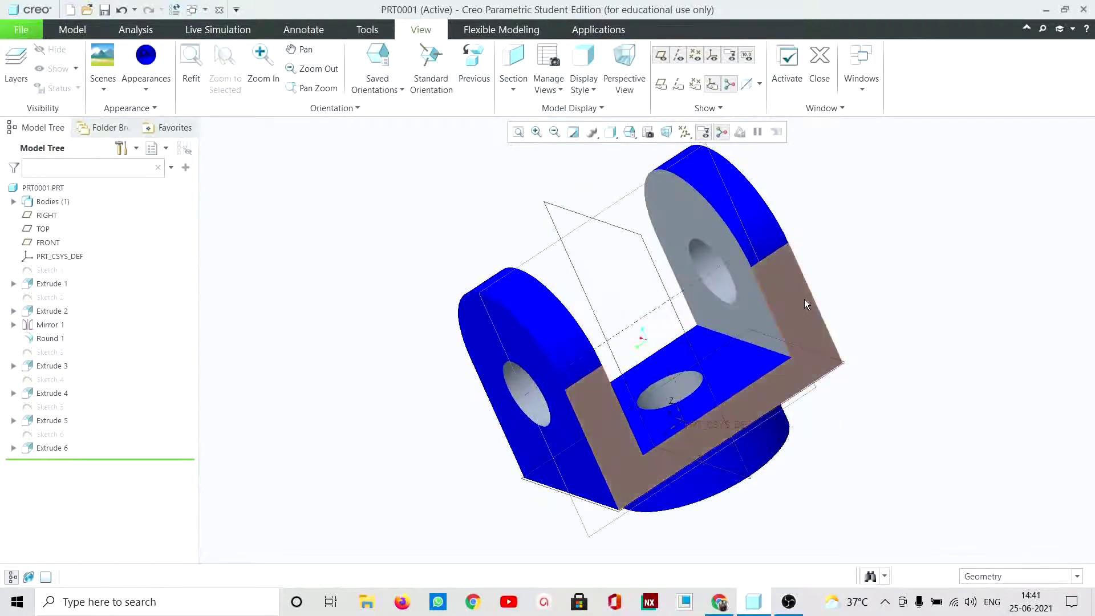
click(801, 289)
click(158, 67)
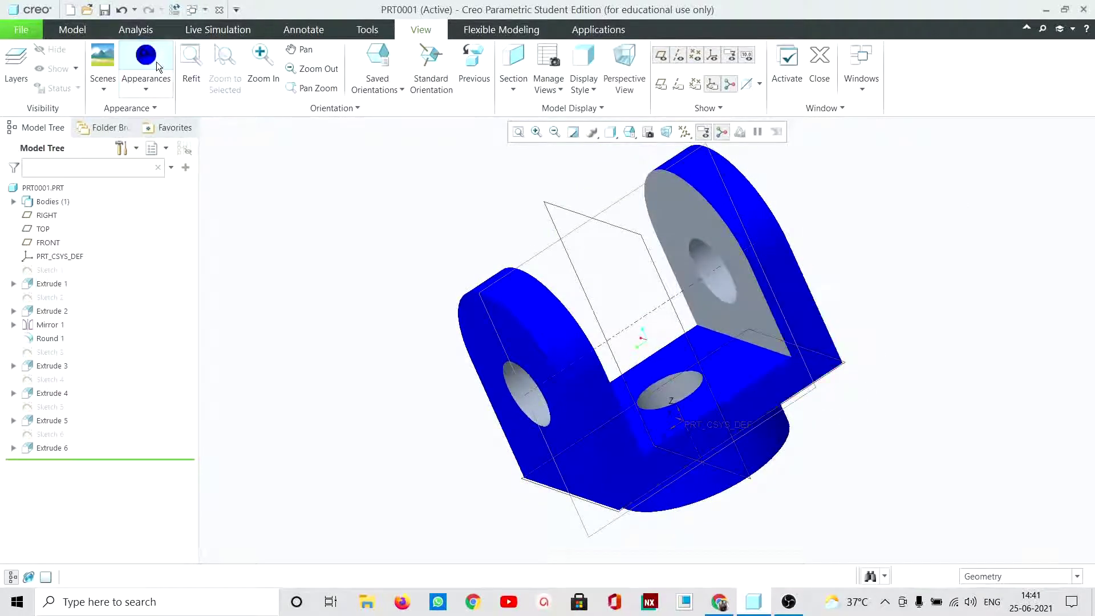
click(673, 194)
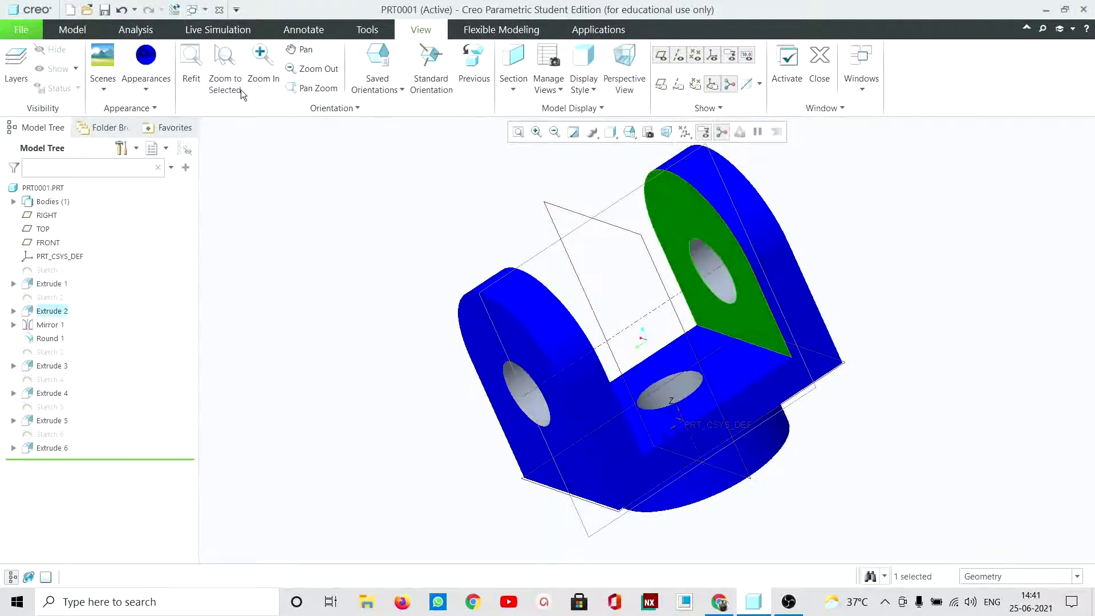
click(146, 60)
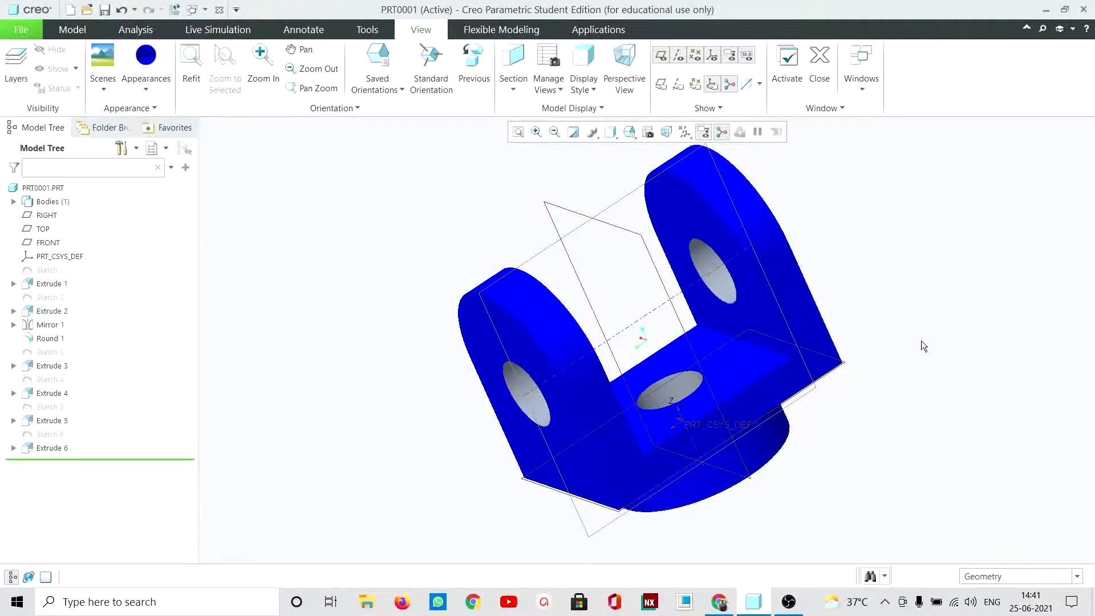
Colour the outer faces of both lugs blue
middle_drag(922, 340, 708, 242)
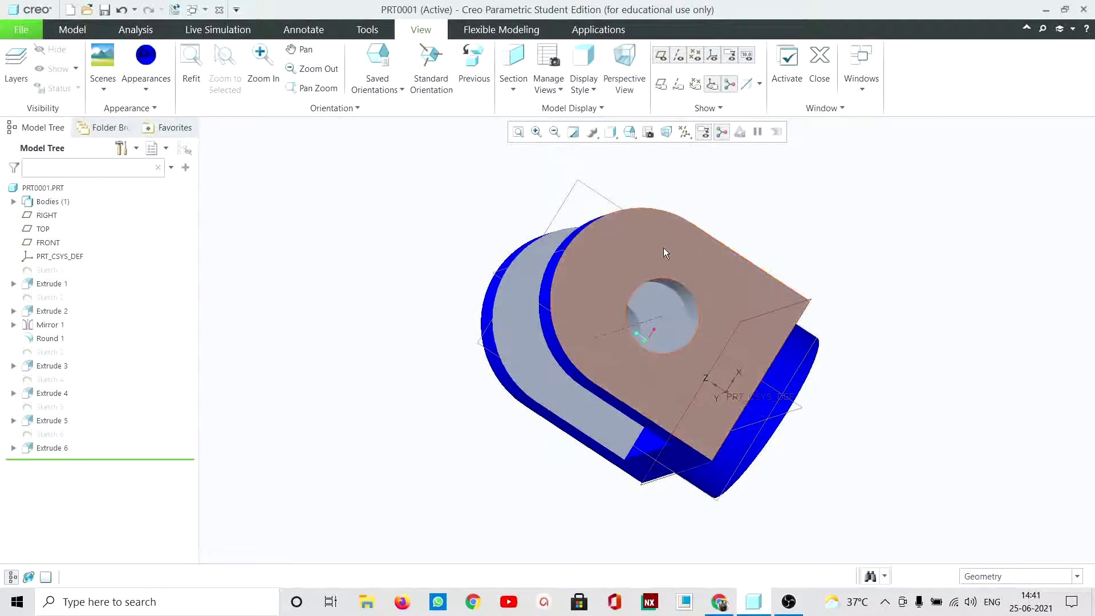
click(663, 247)
click(146, 60)
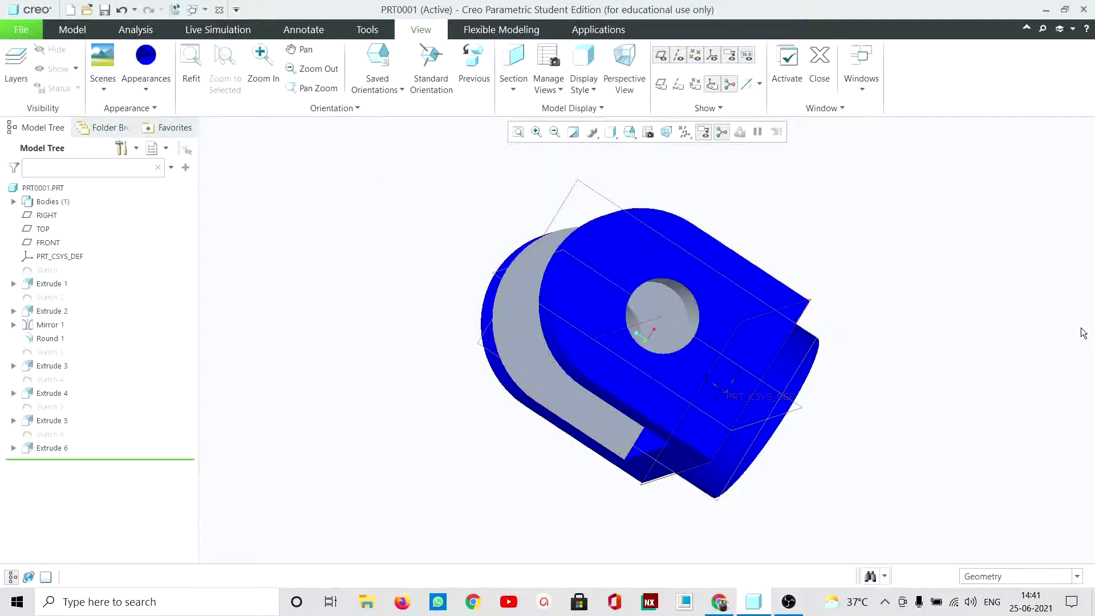
middle_drag(533, 275, 665, 218)
click(665, 217)
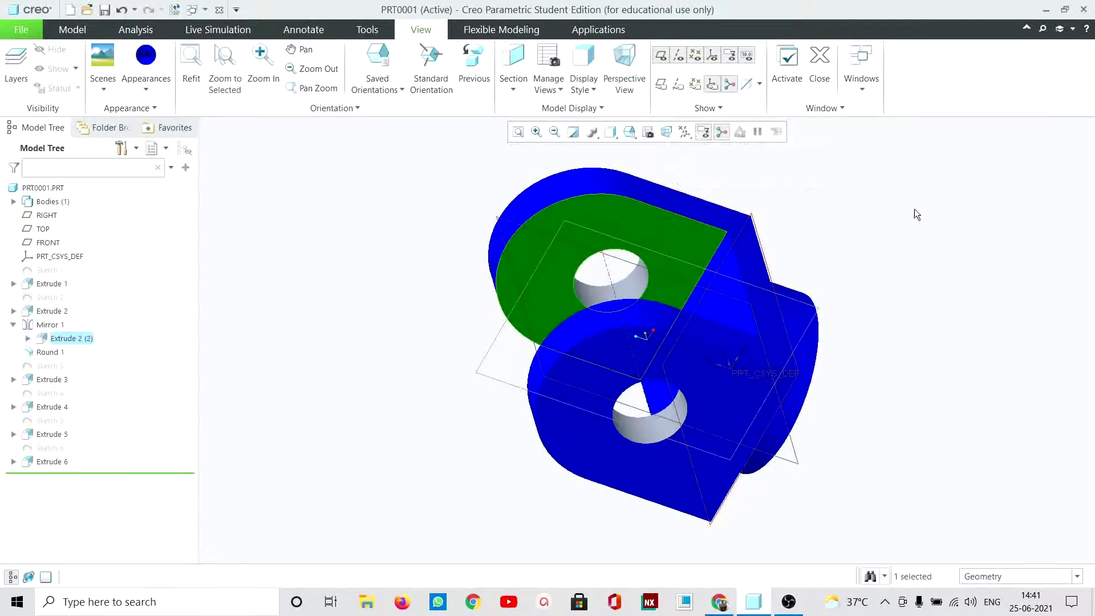
click(161, 59)
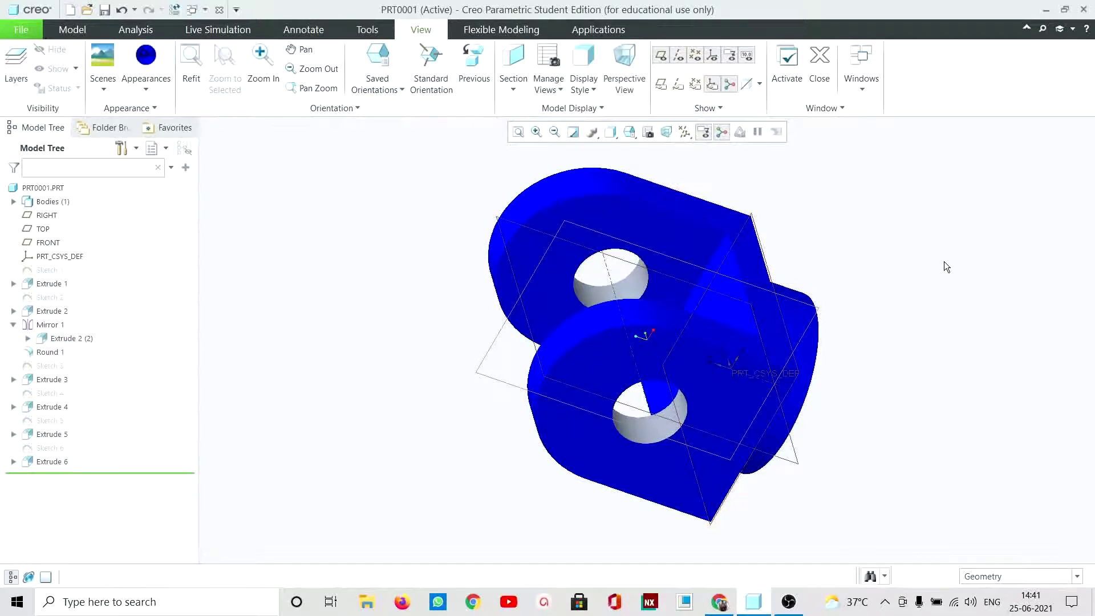
Colour the lug hole walls and central through-hole wall blue, then orbit to check
mouse_move(944, 267)
middle_down()
mouse_move(945, 317)
mouse_move(709, 320)
mouse_move(643, 288)
mouse_move(638, 235)
middle_up()
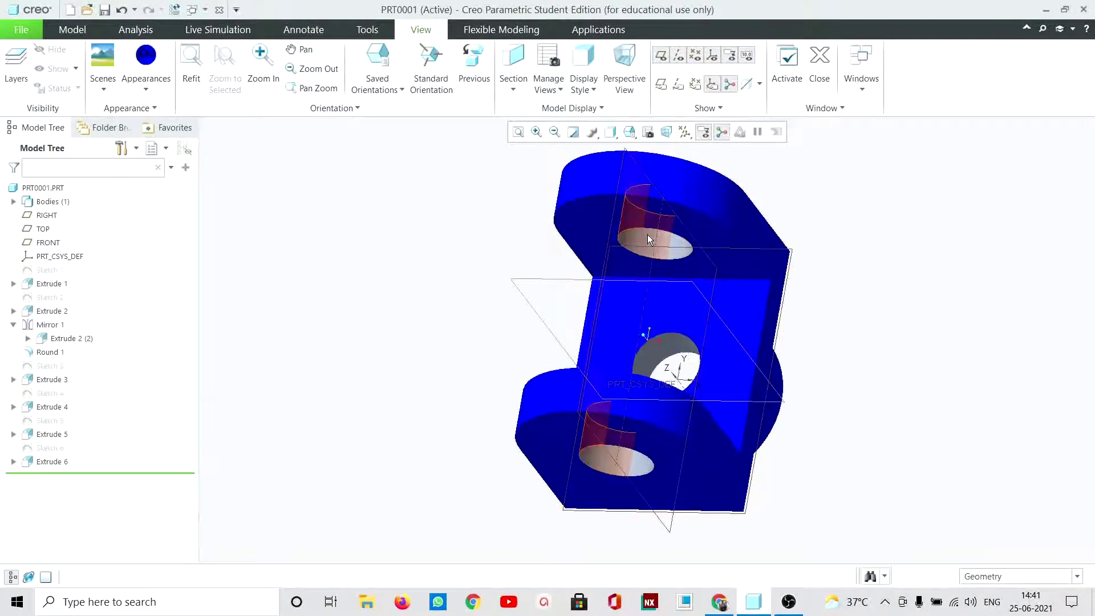
click(648, 234)
click(141, 59)
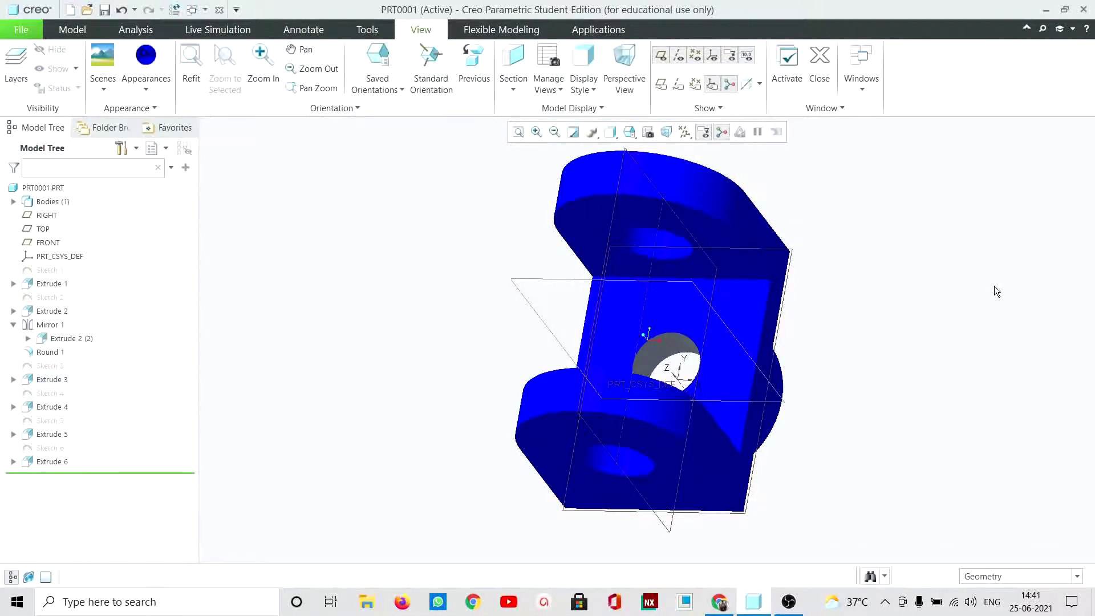
mouse_move(994, 286)
middle_down()
mouse_move(976, 318)
mouse_move(782, 300)
mouse_move(942, 271)
mouse_move(841, 195)
mouse_move(726, 245)
middle_up()
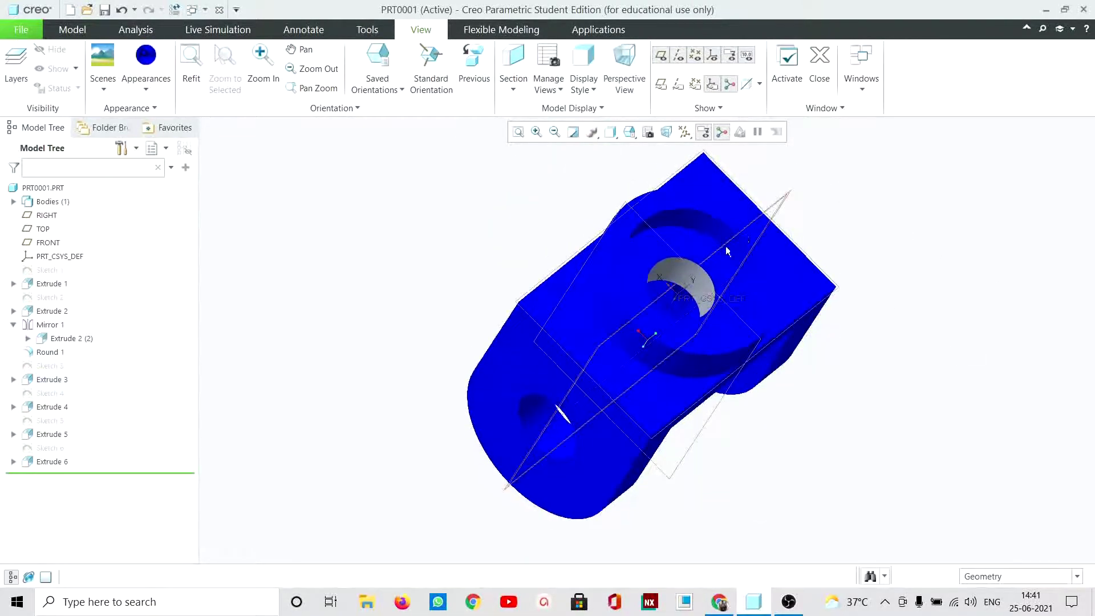
click(666, 268)
click(142, 63)
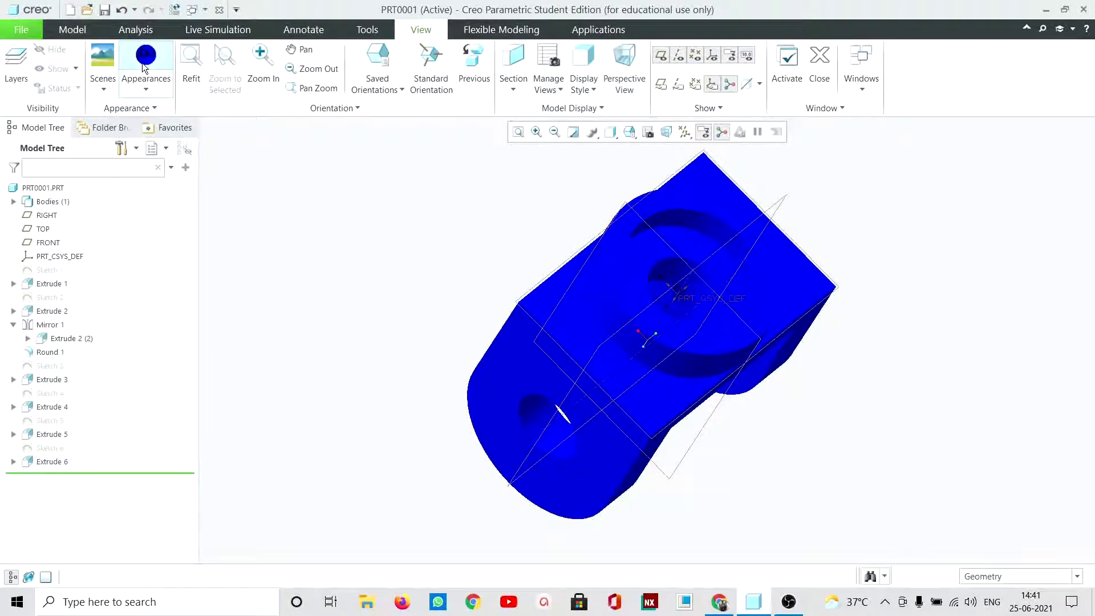
middle_drag(931, 335, 902, 374)
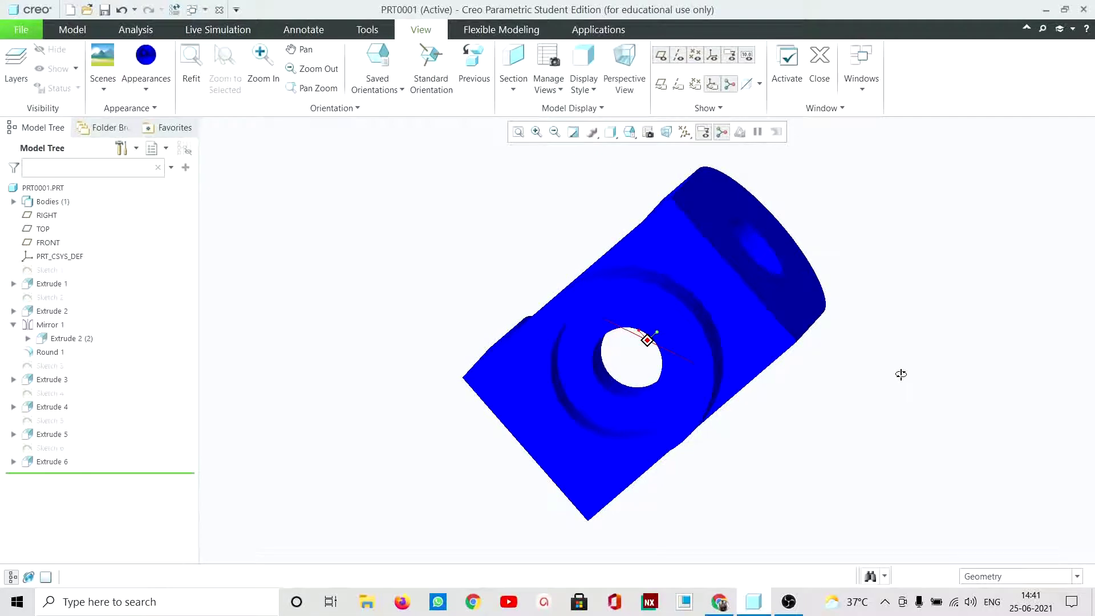
middle_drag(902, 375, 976, 460)
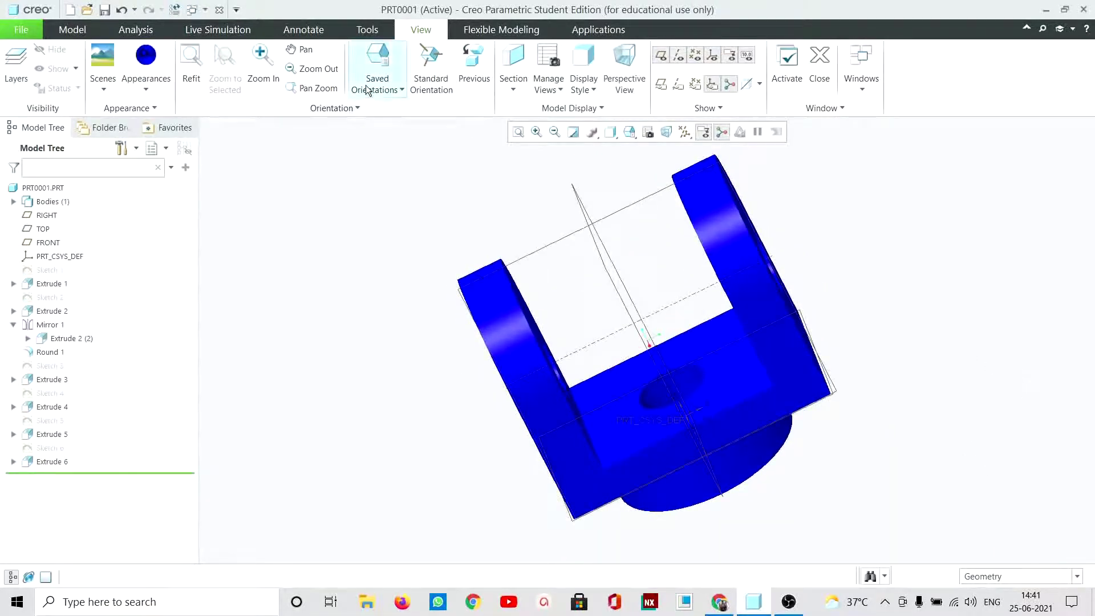